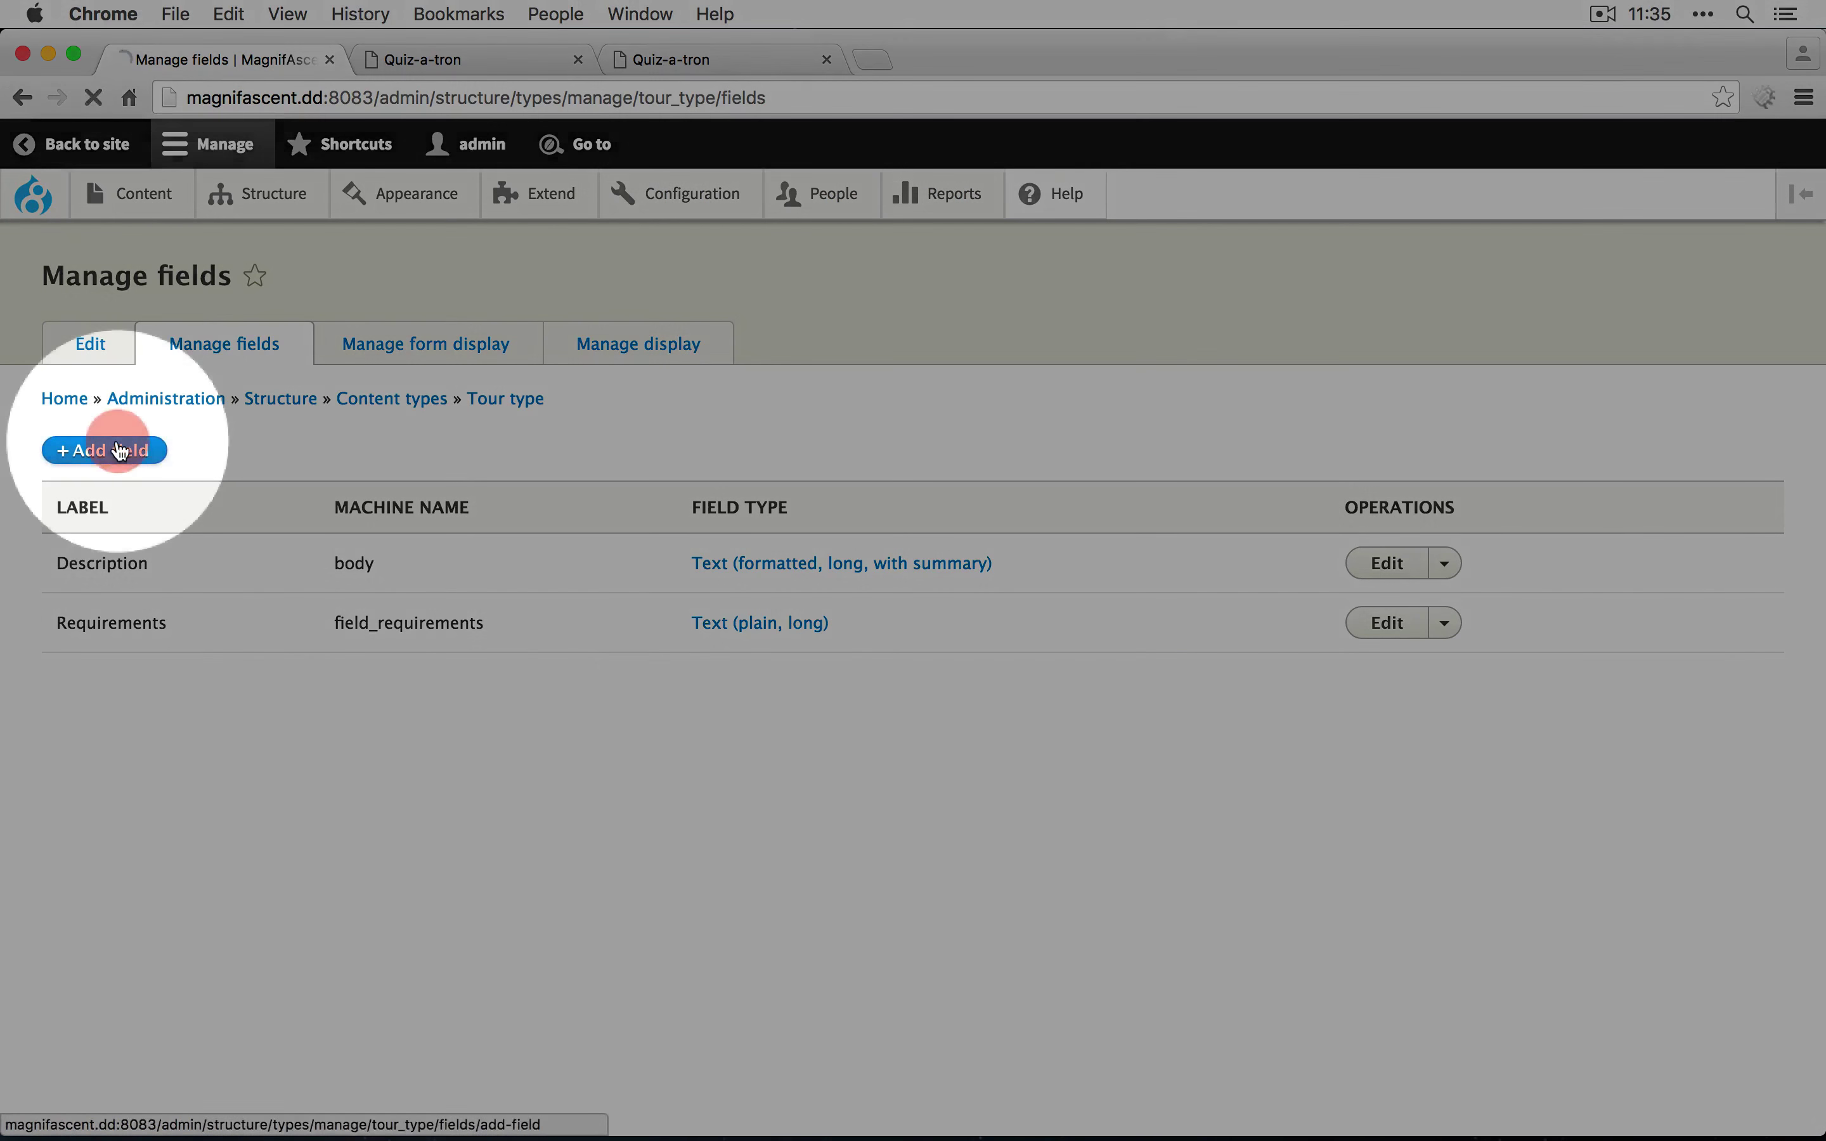
- Add a Content reference field labelled "Staff node" to the Tour type content type, keeping the allowed number of values limited to 1
click(143, 411)
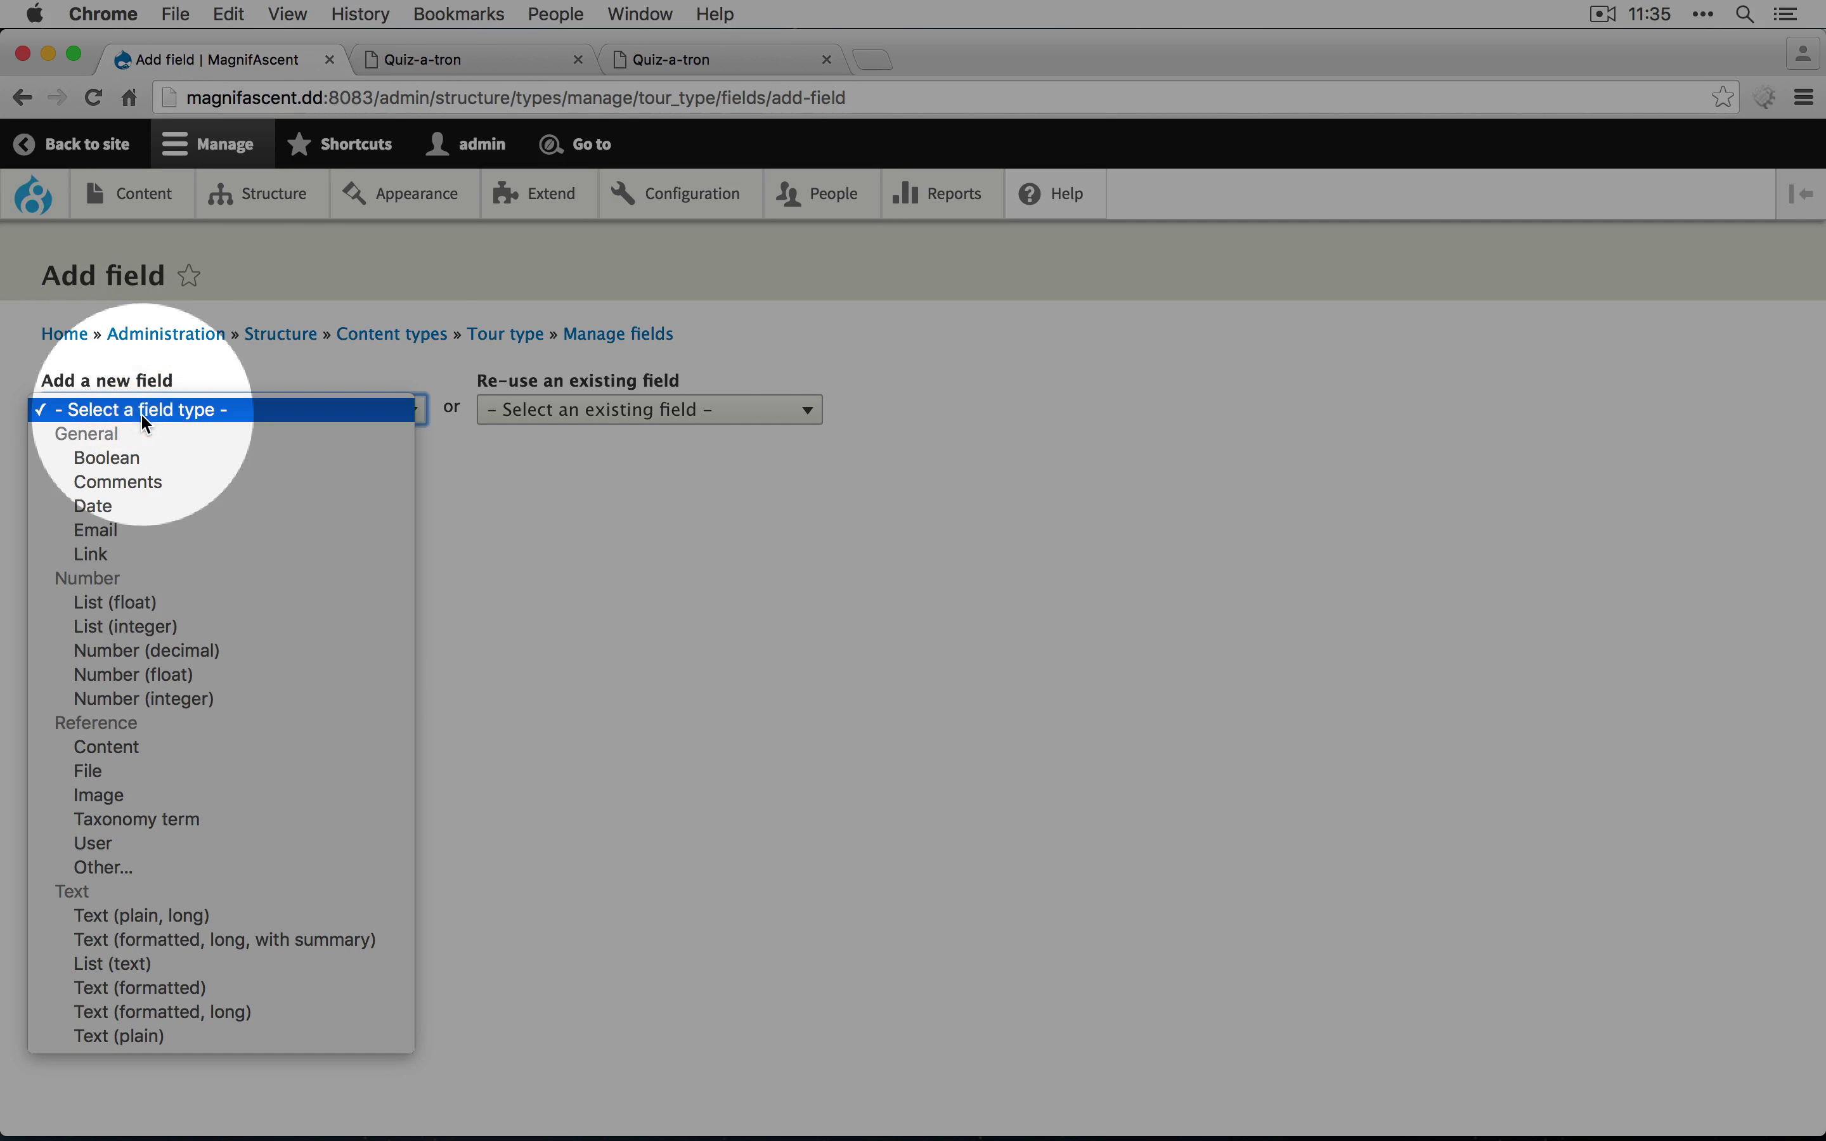
click(100, 753)
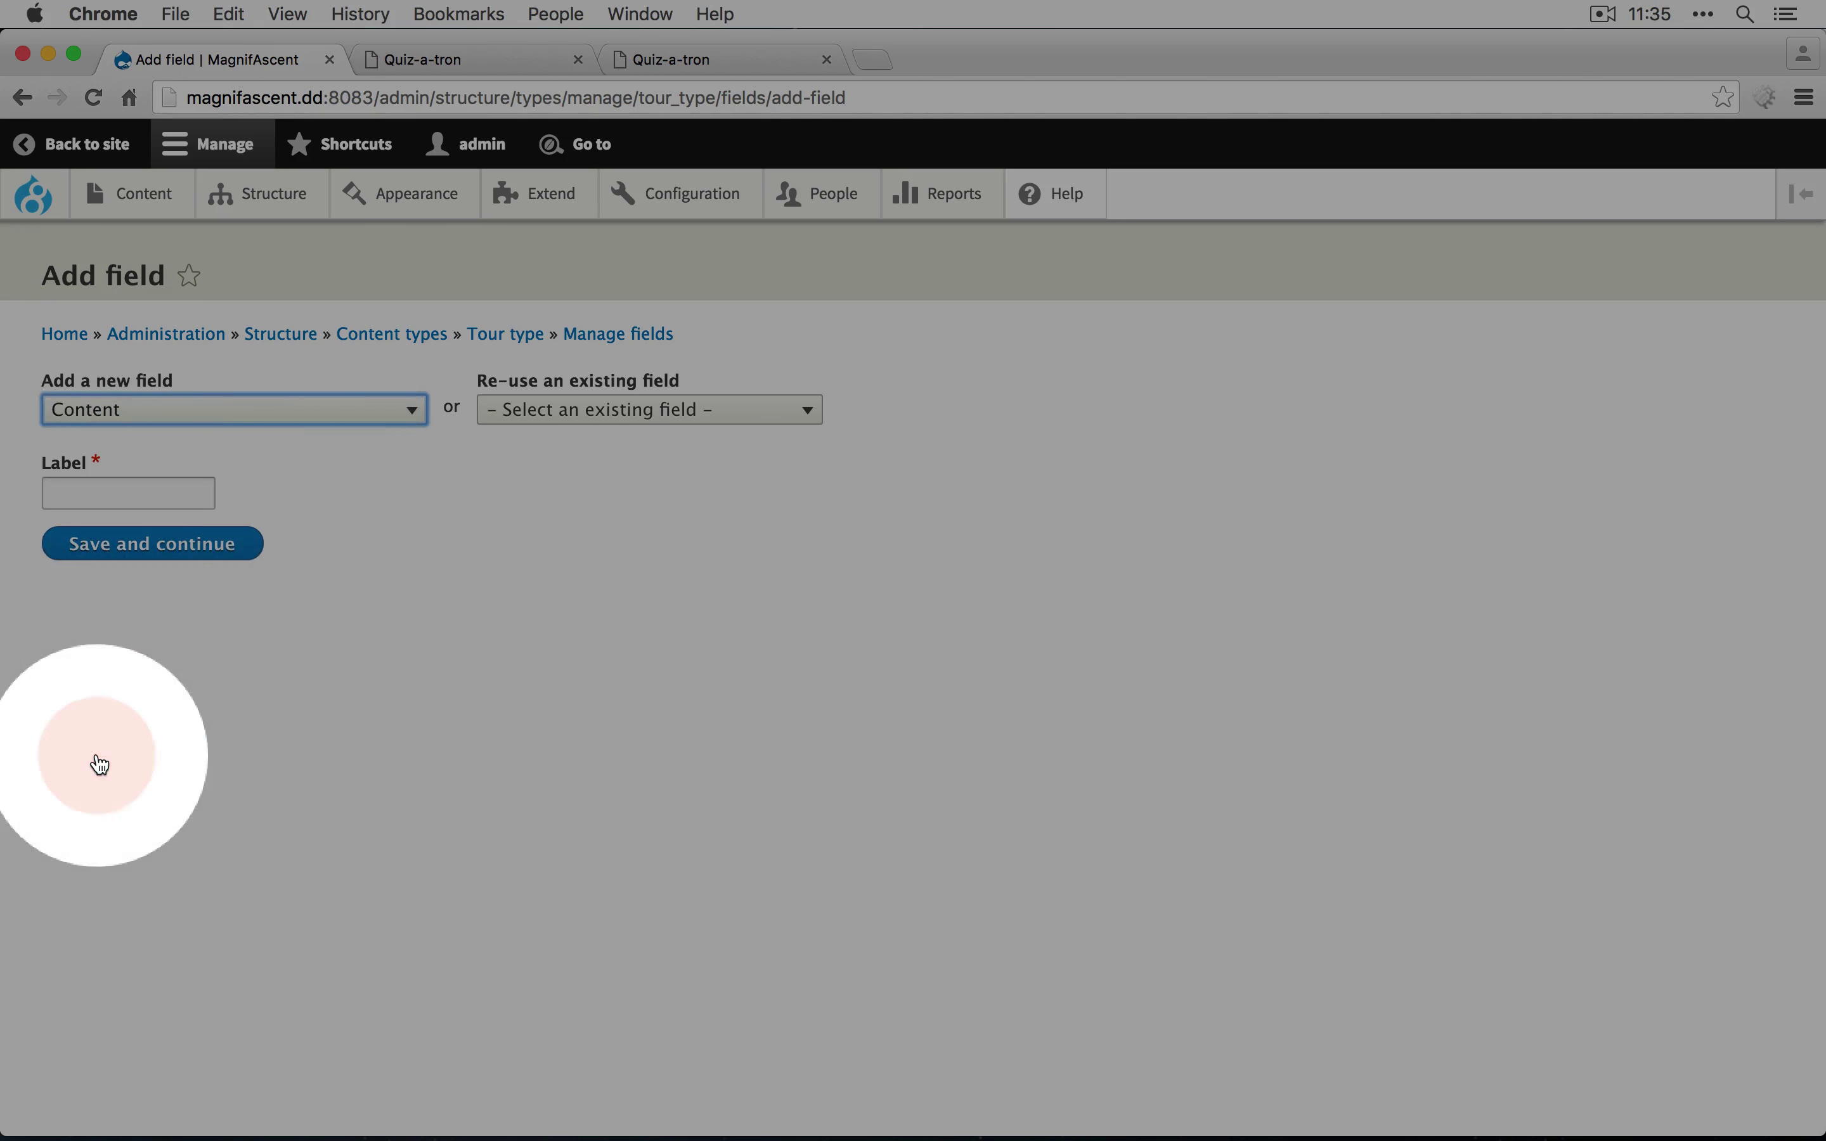
click(104, 493)
text(Staff node)
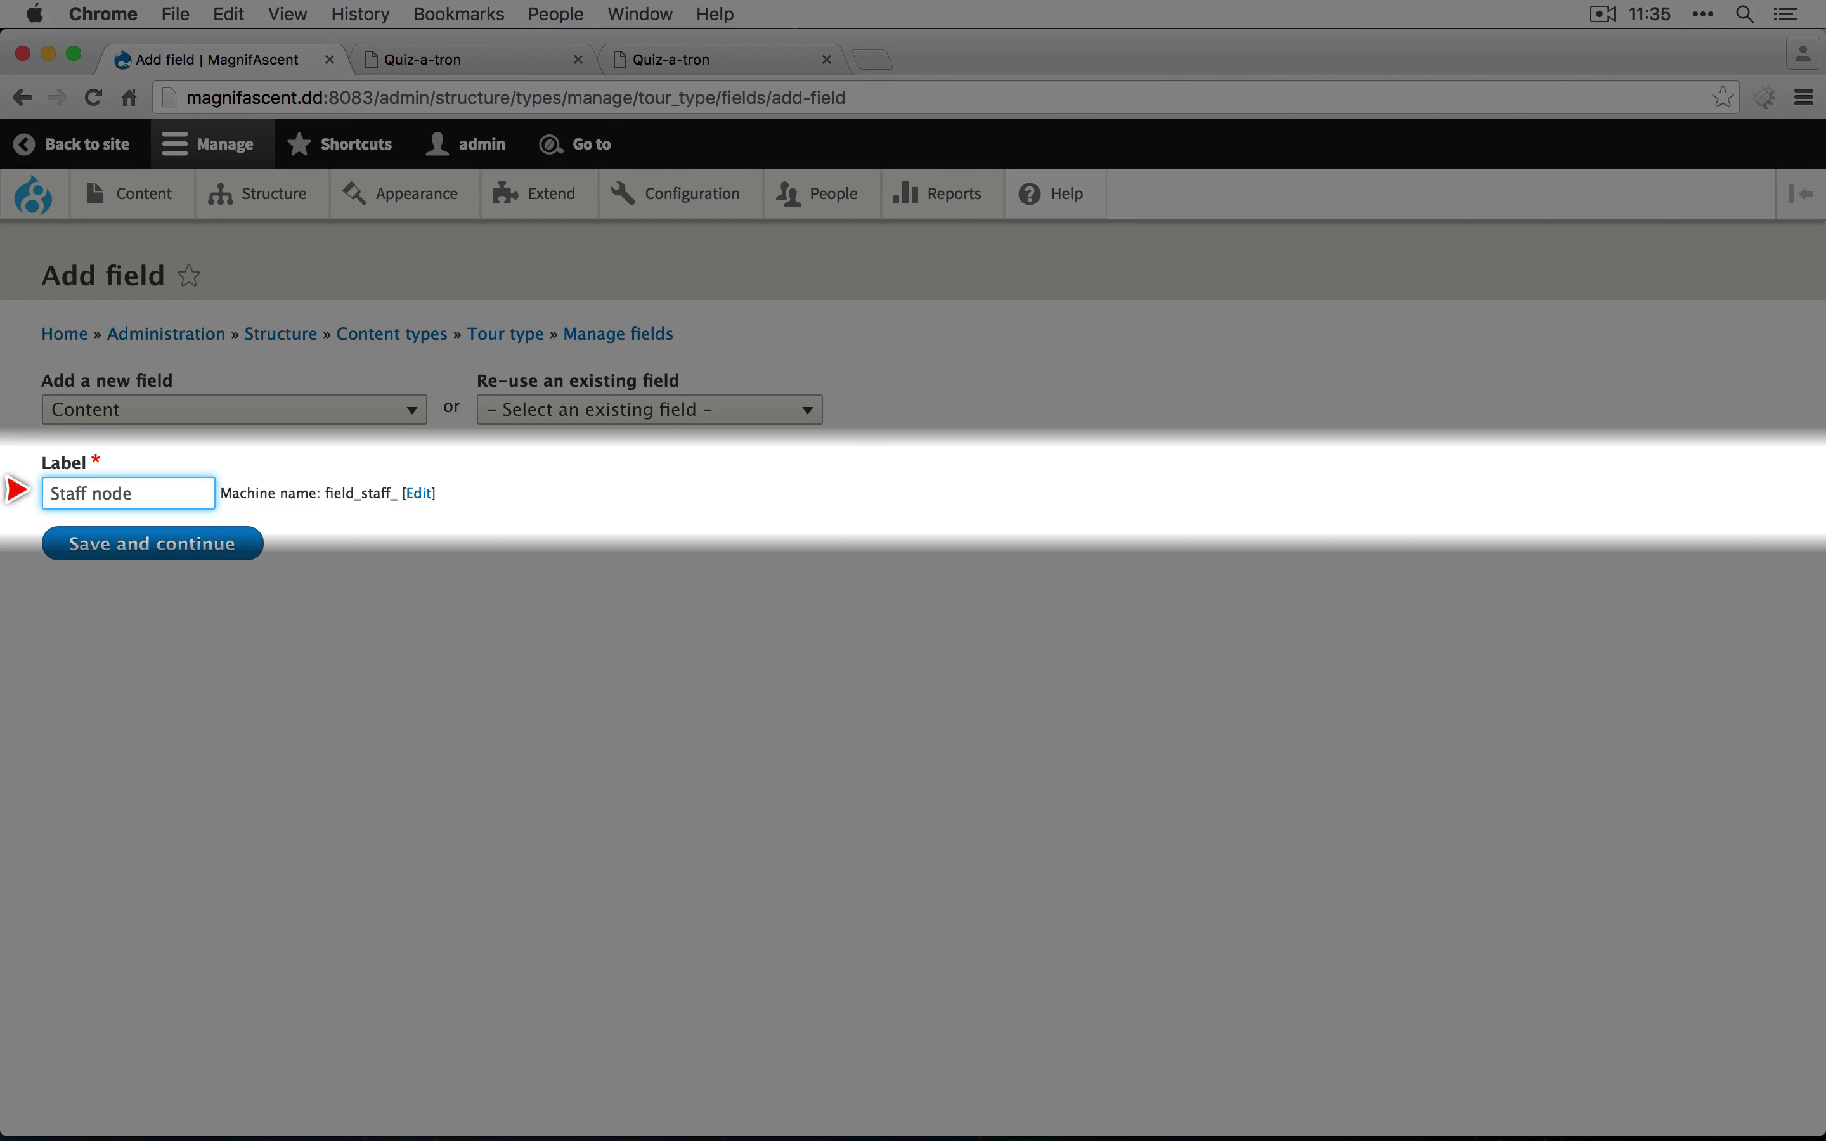
click(143, 543)
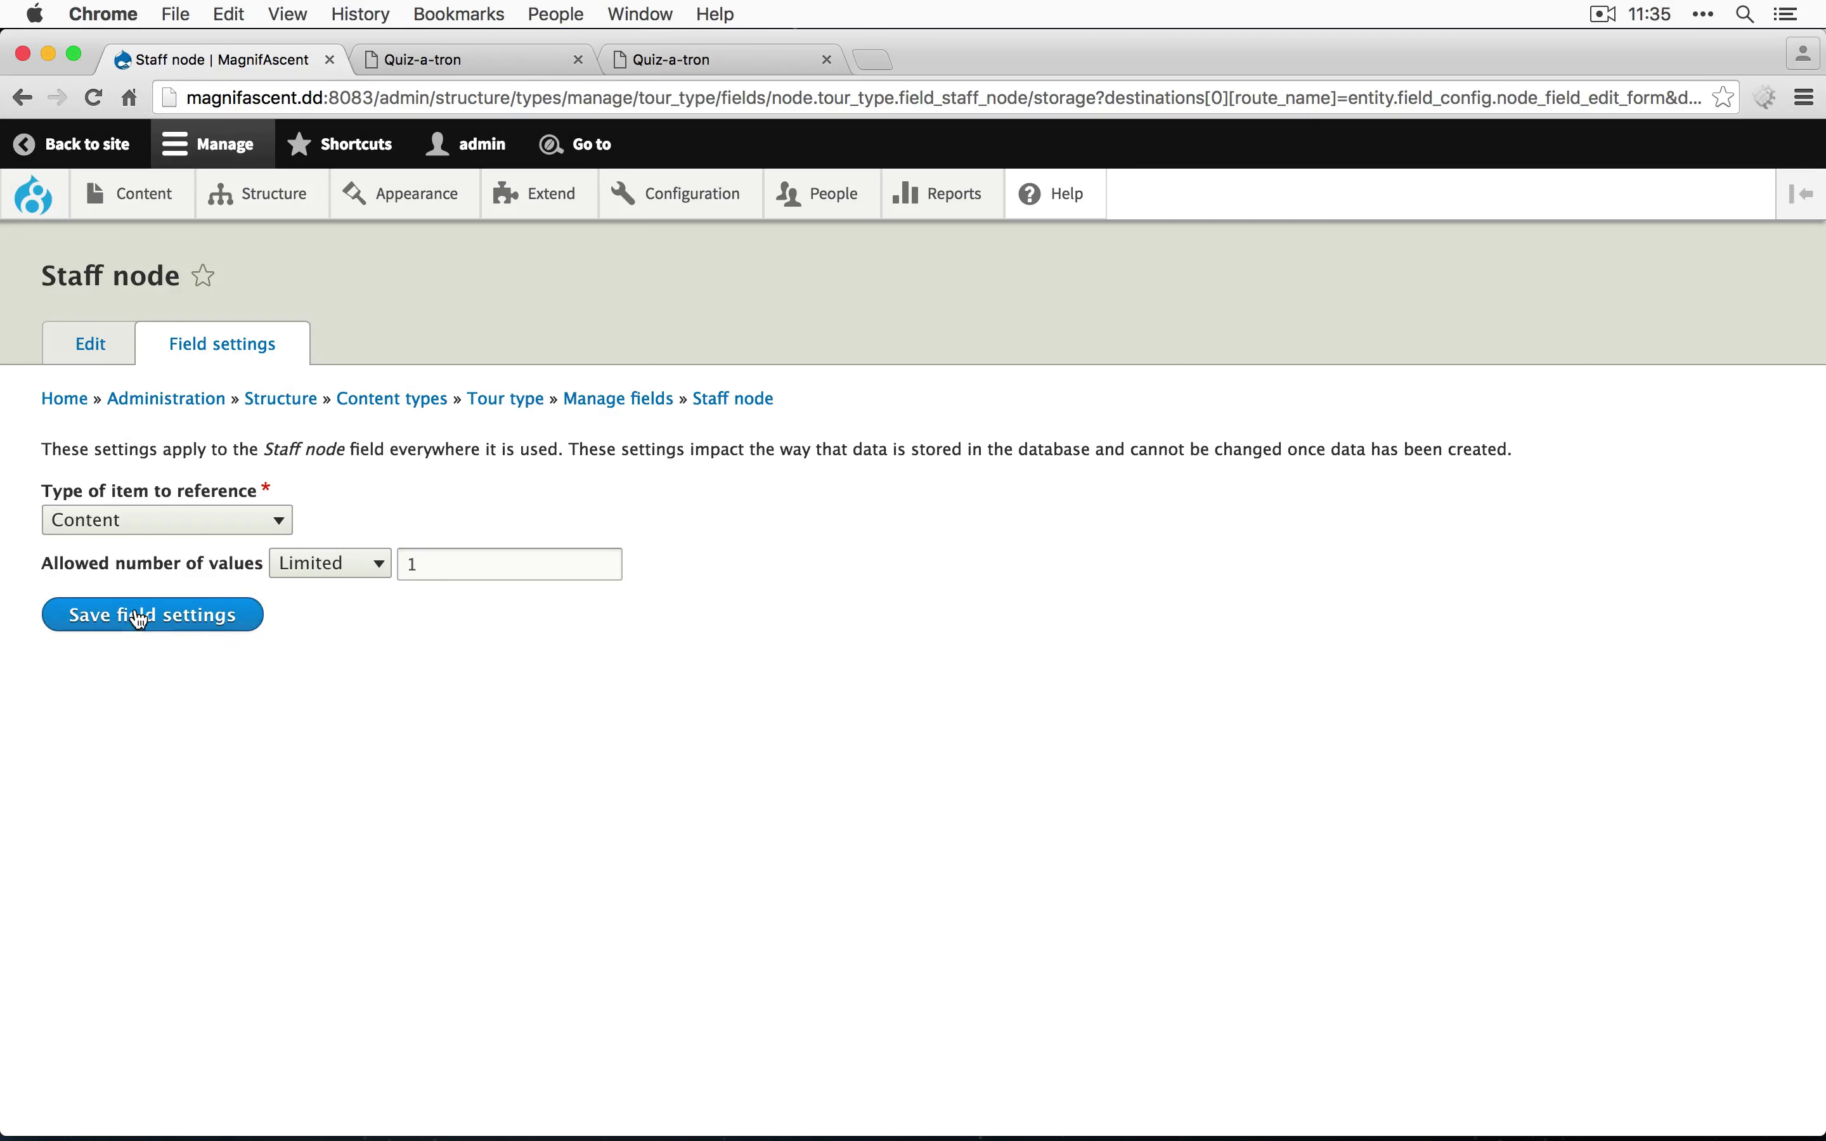
click(142, 615)
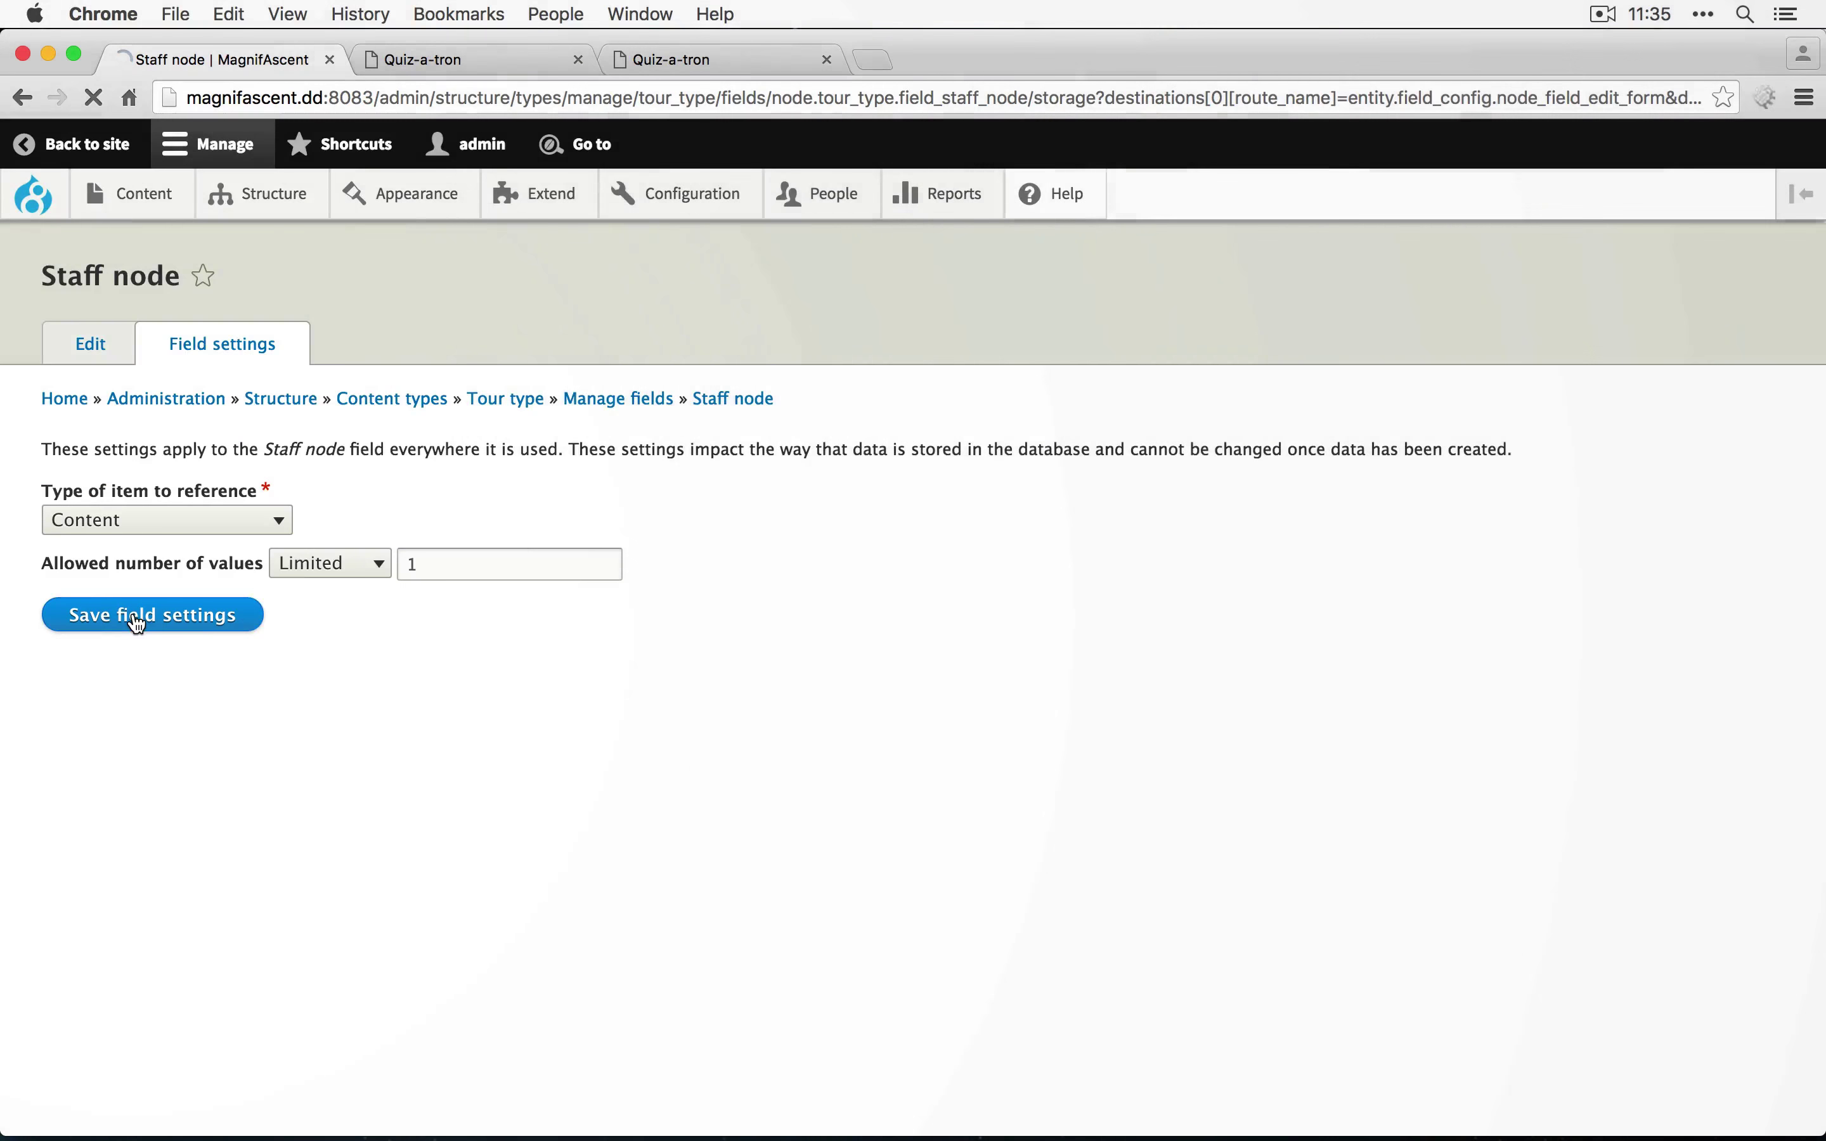
- Restrict the Staff node field to the Staff content type with the Default reference method, sort by Title, and save the settings
scroll(138, 625, down, 5)
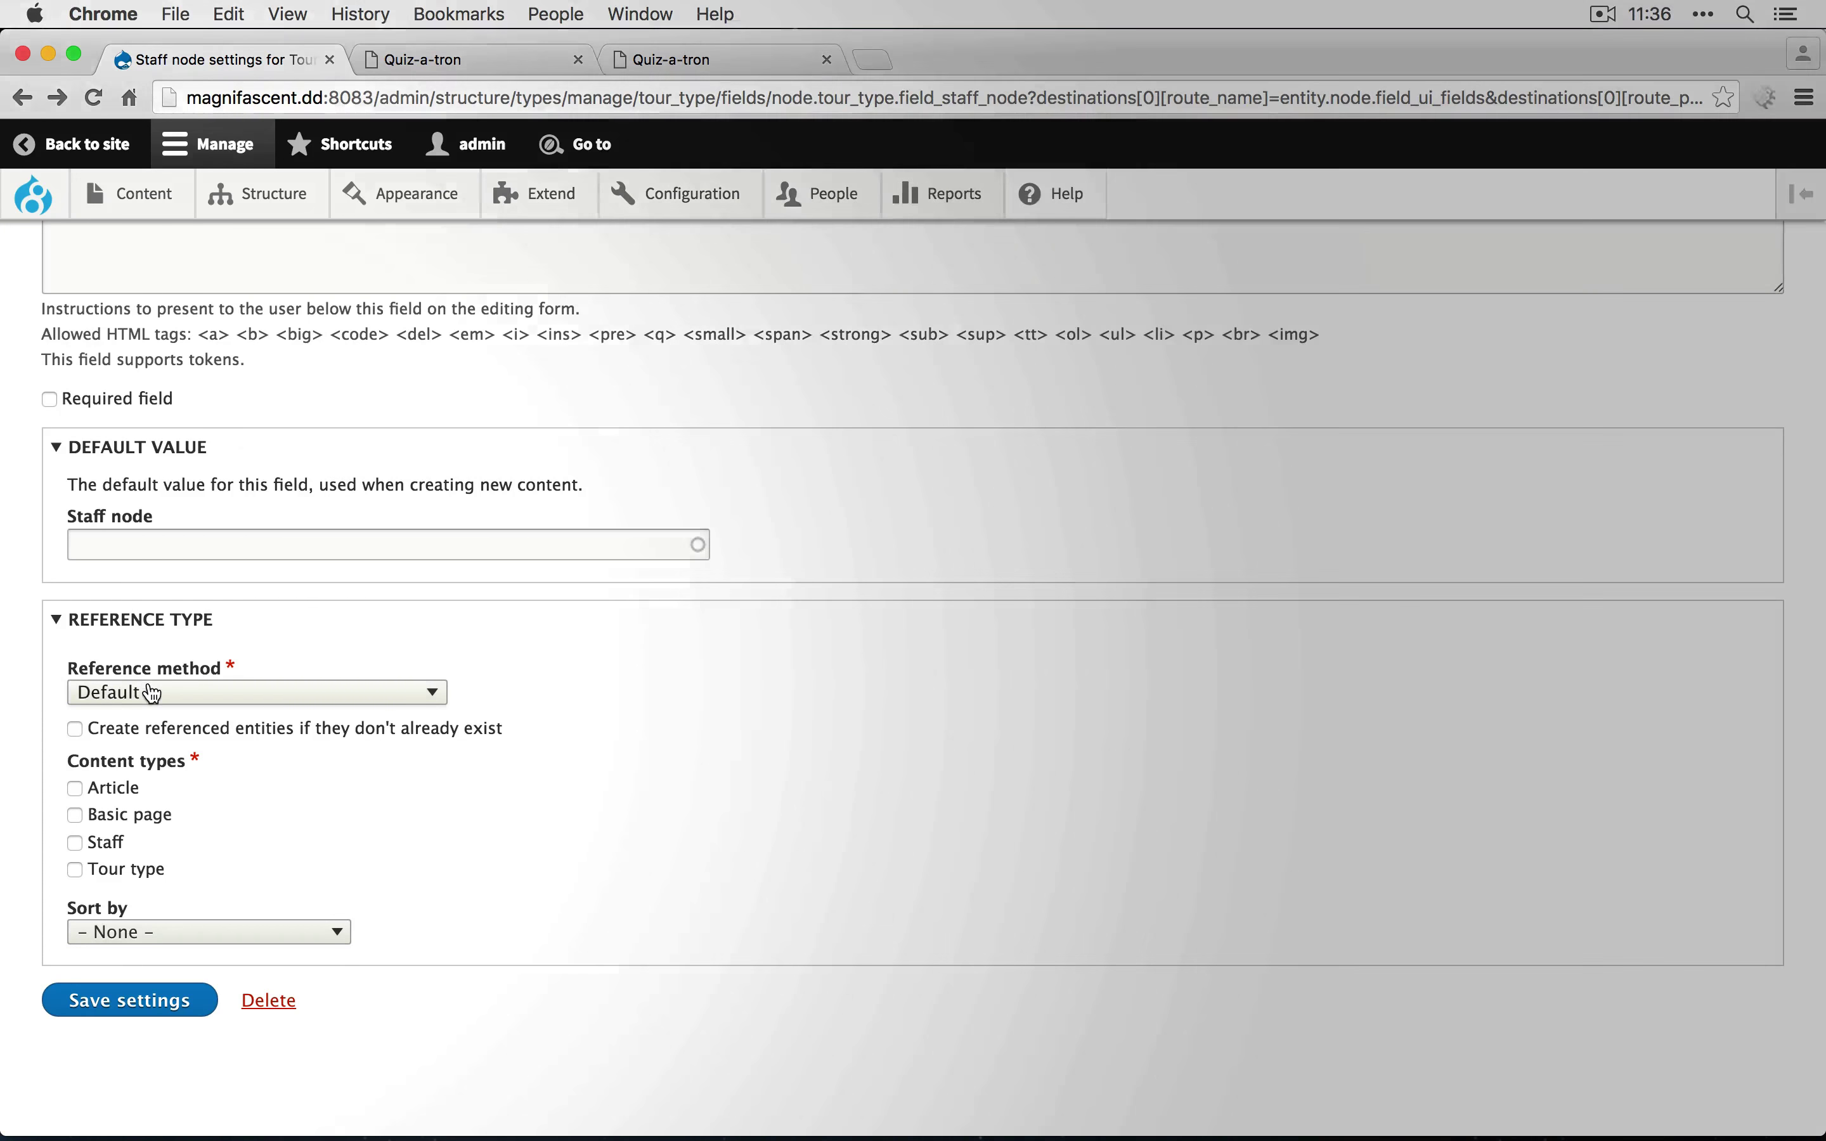
click(95, 692)
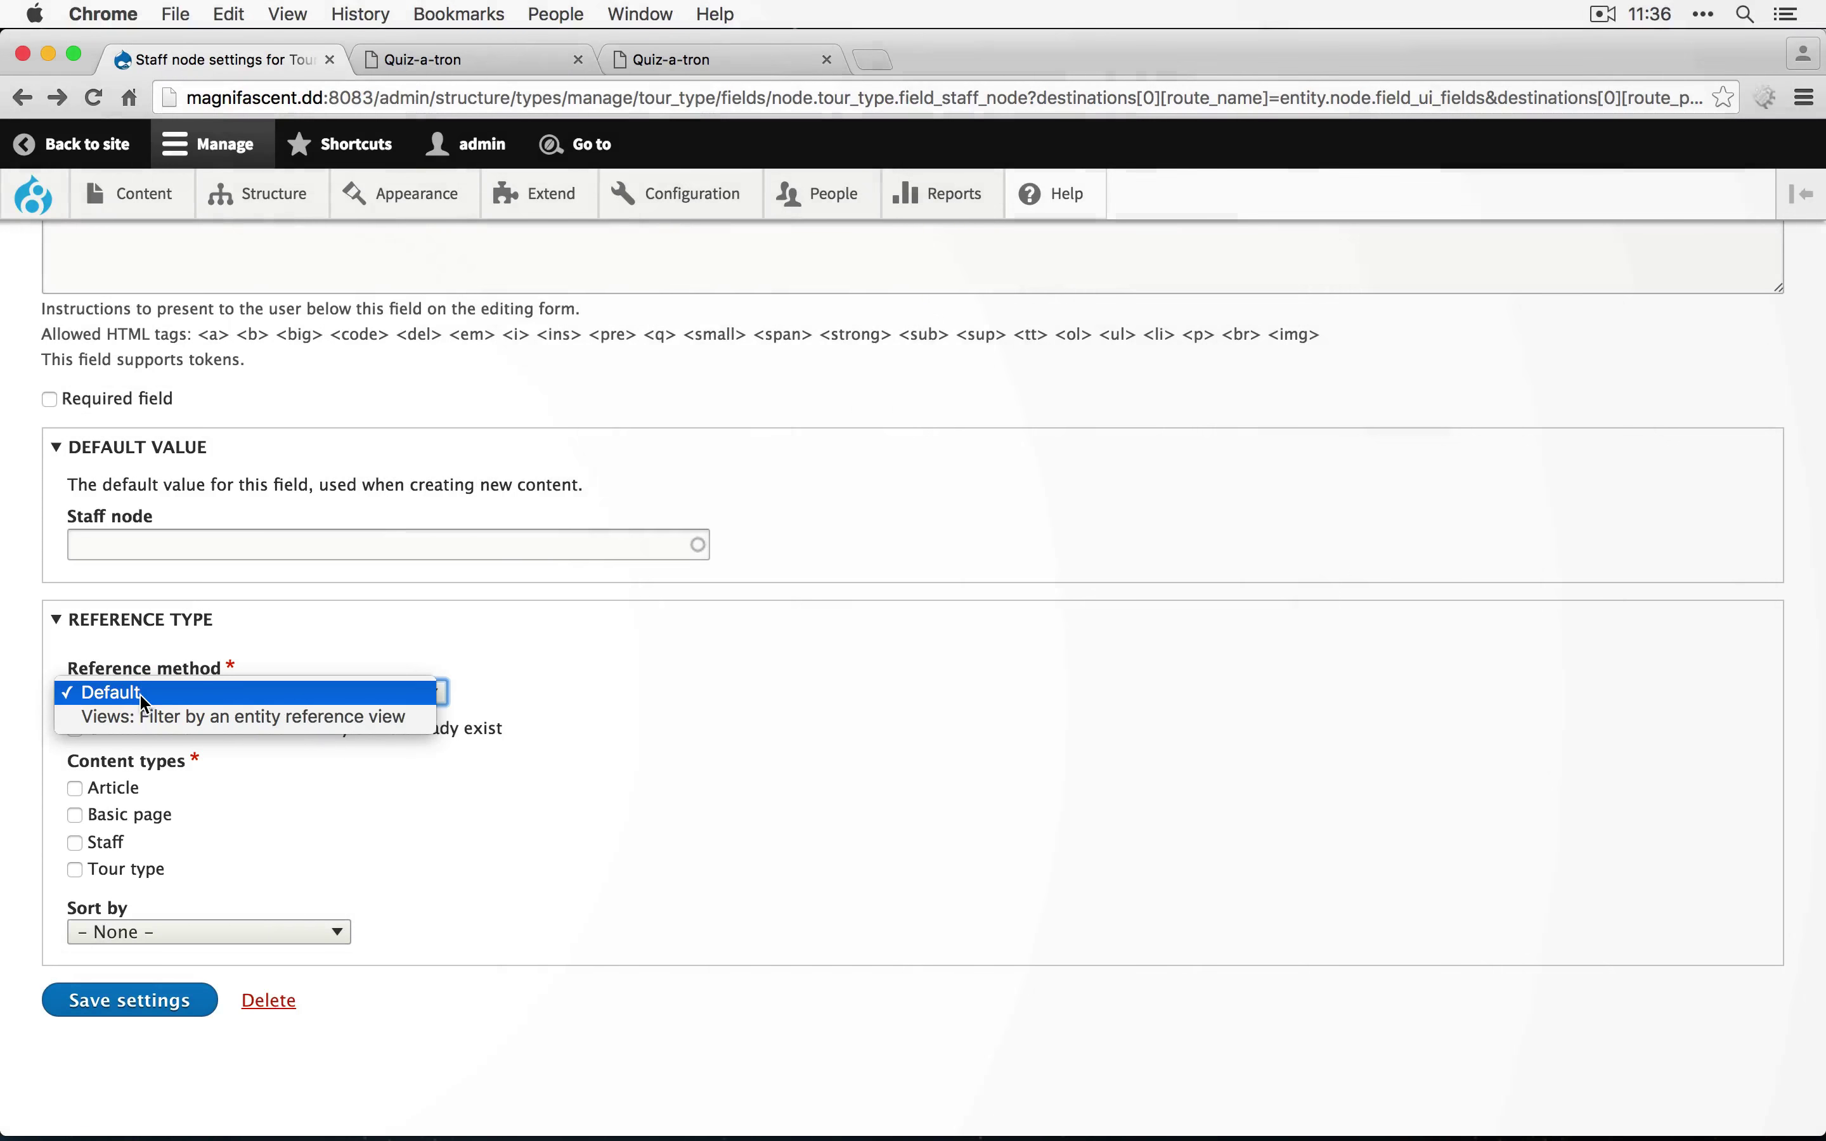
click(272, 750)
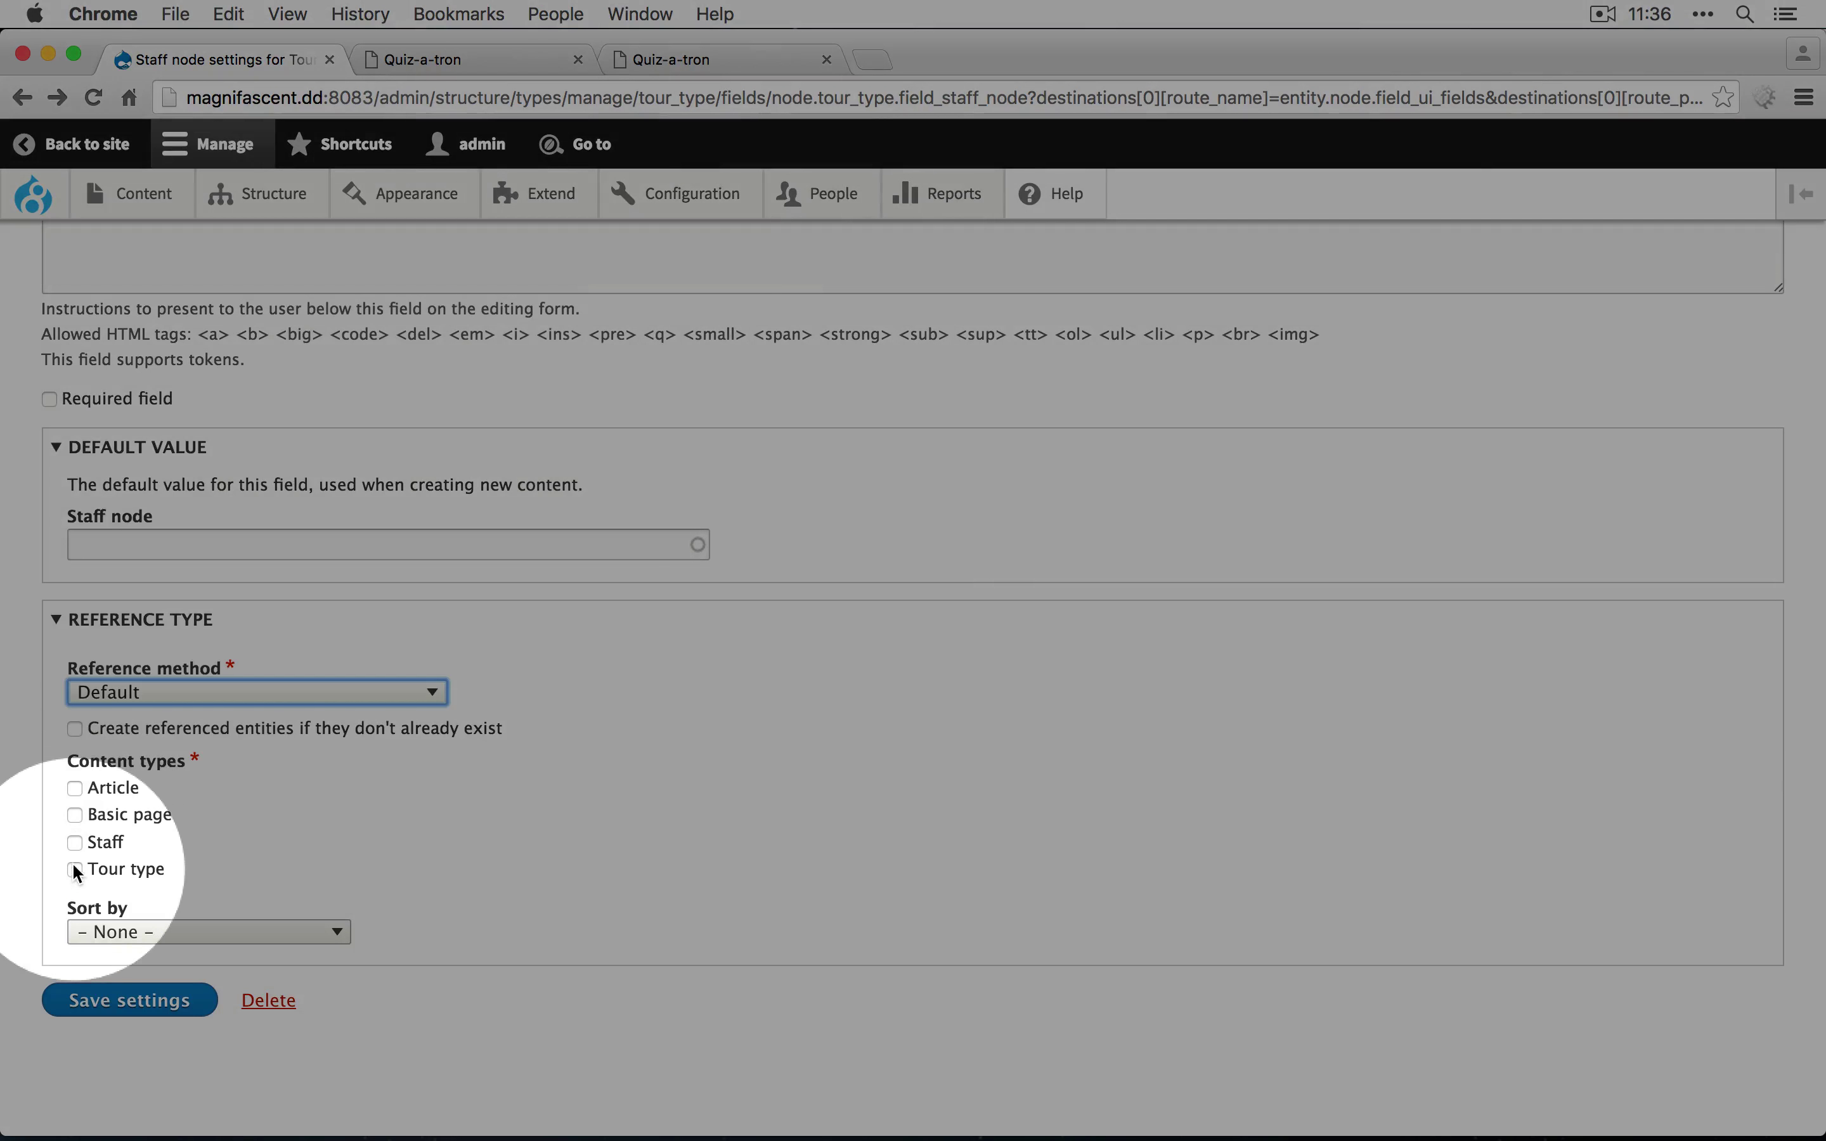
click(74, 842)
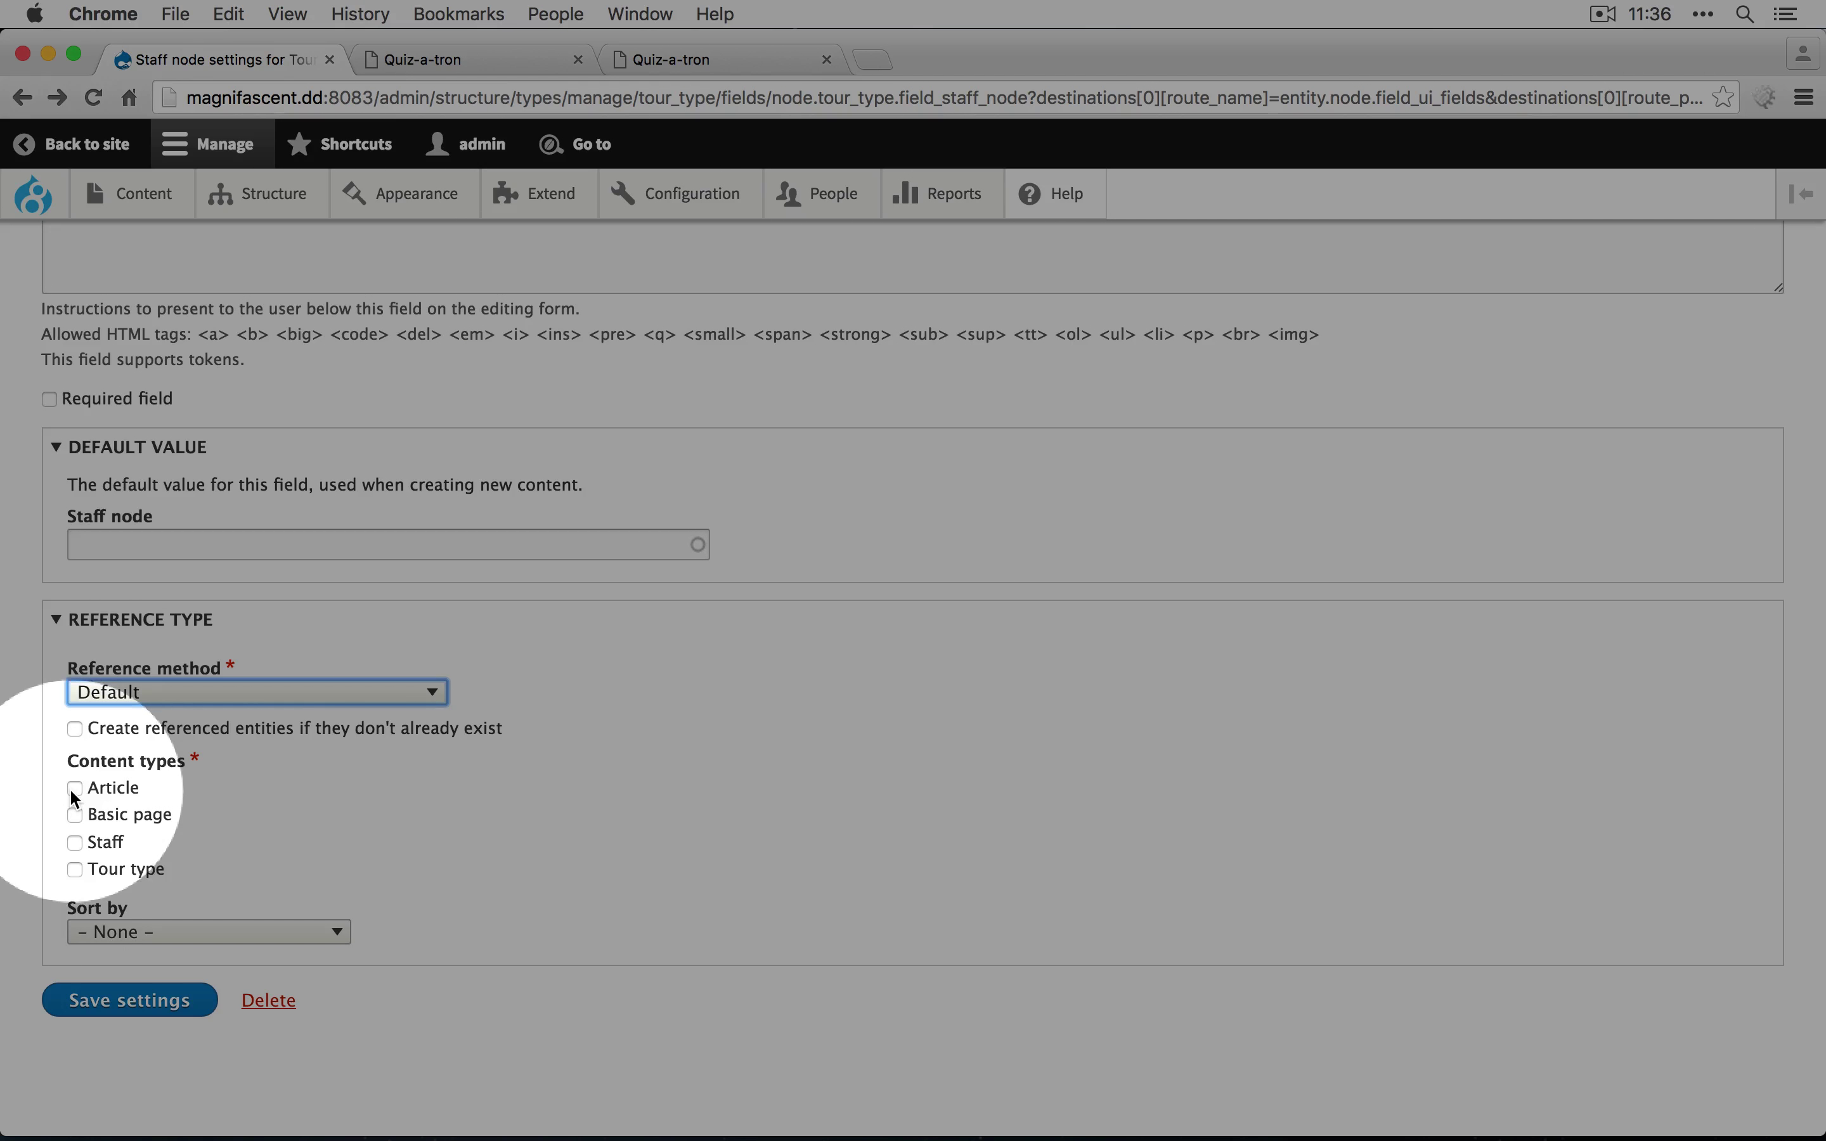
click(120, 933)
scroll(114, 982, down, 3)
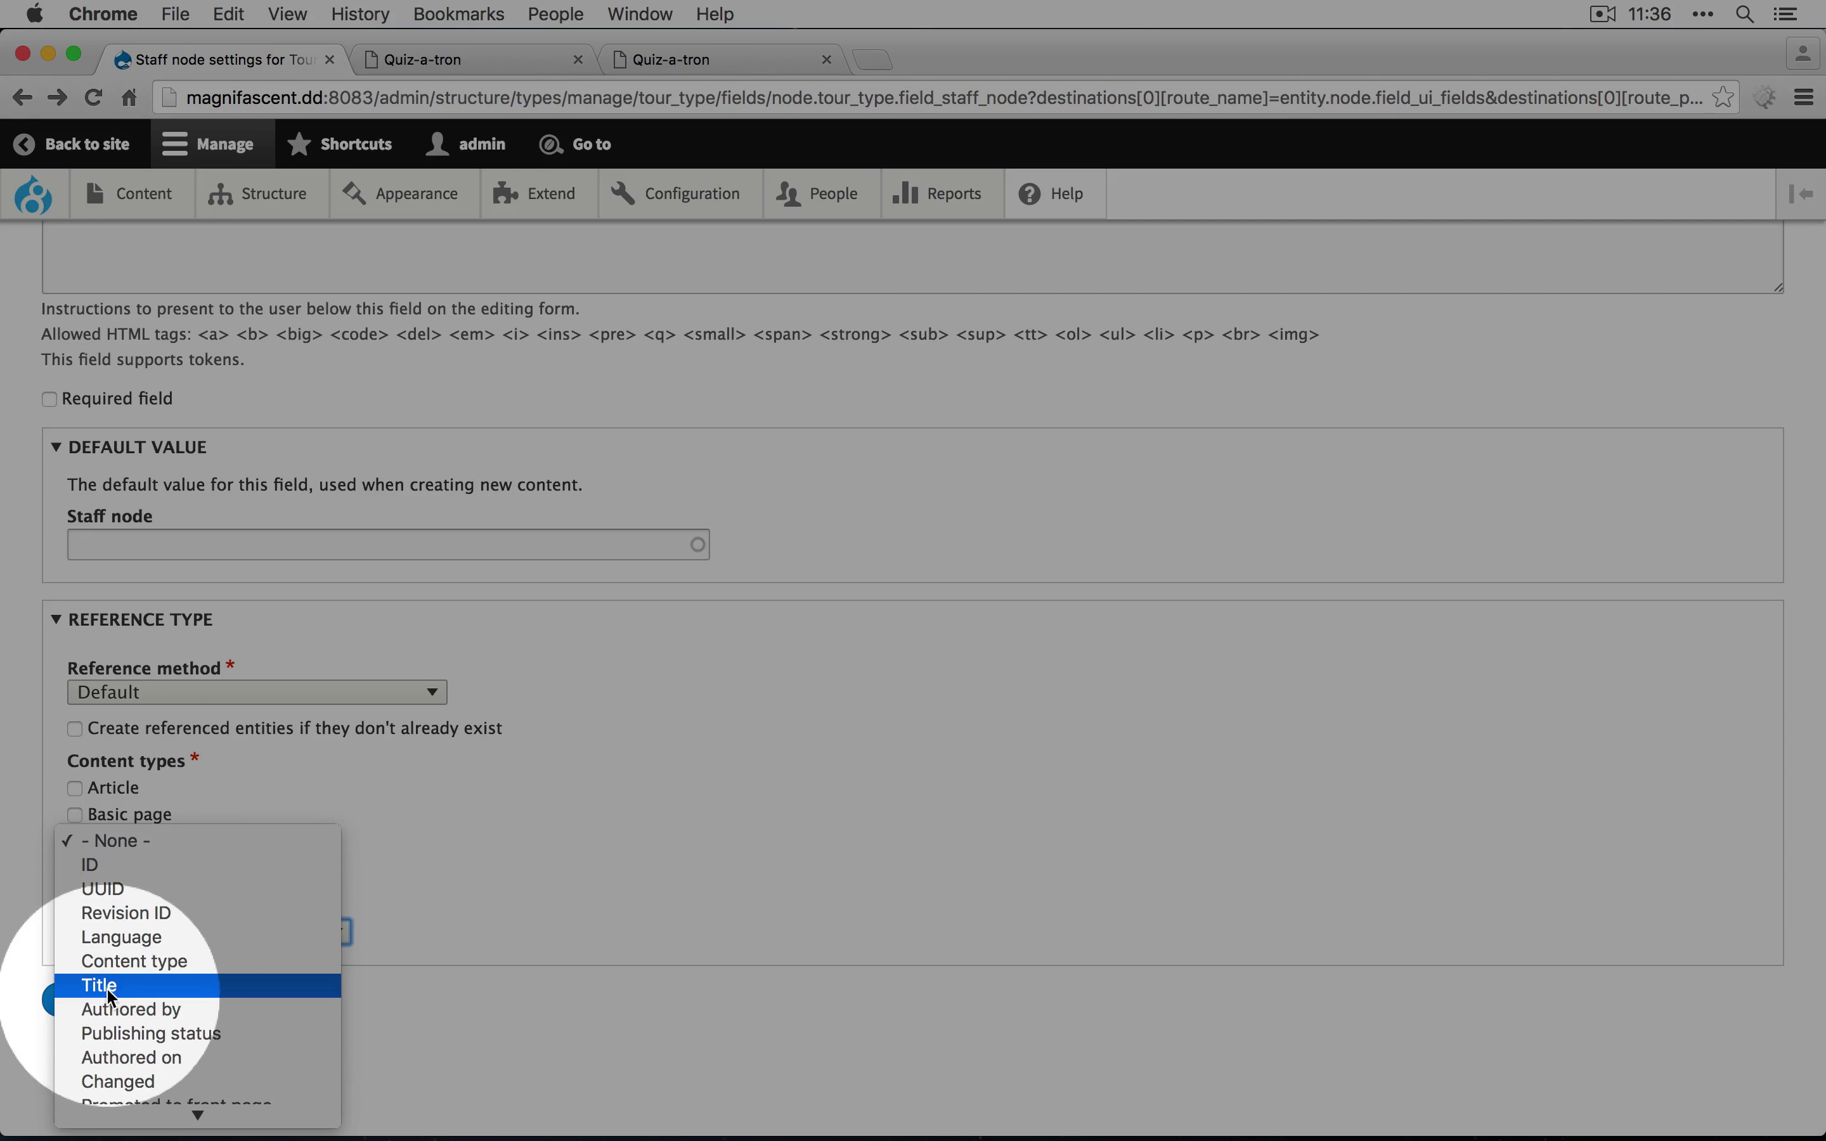
click(107, 987)
click(106, 1063)
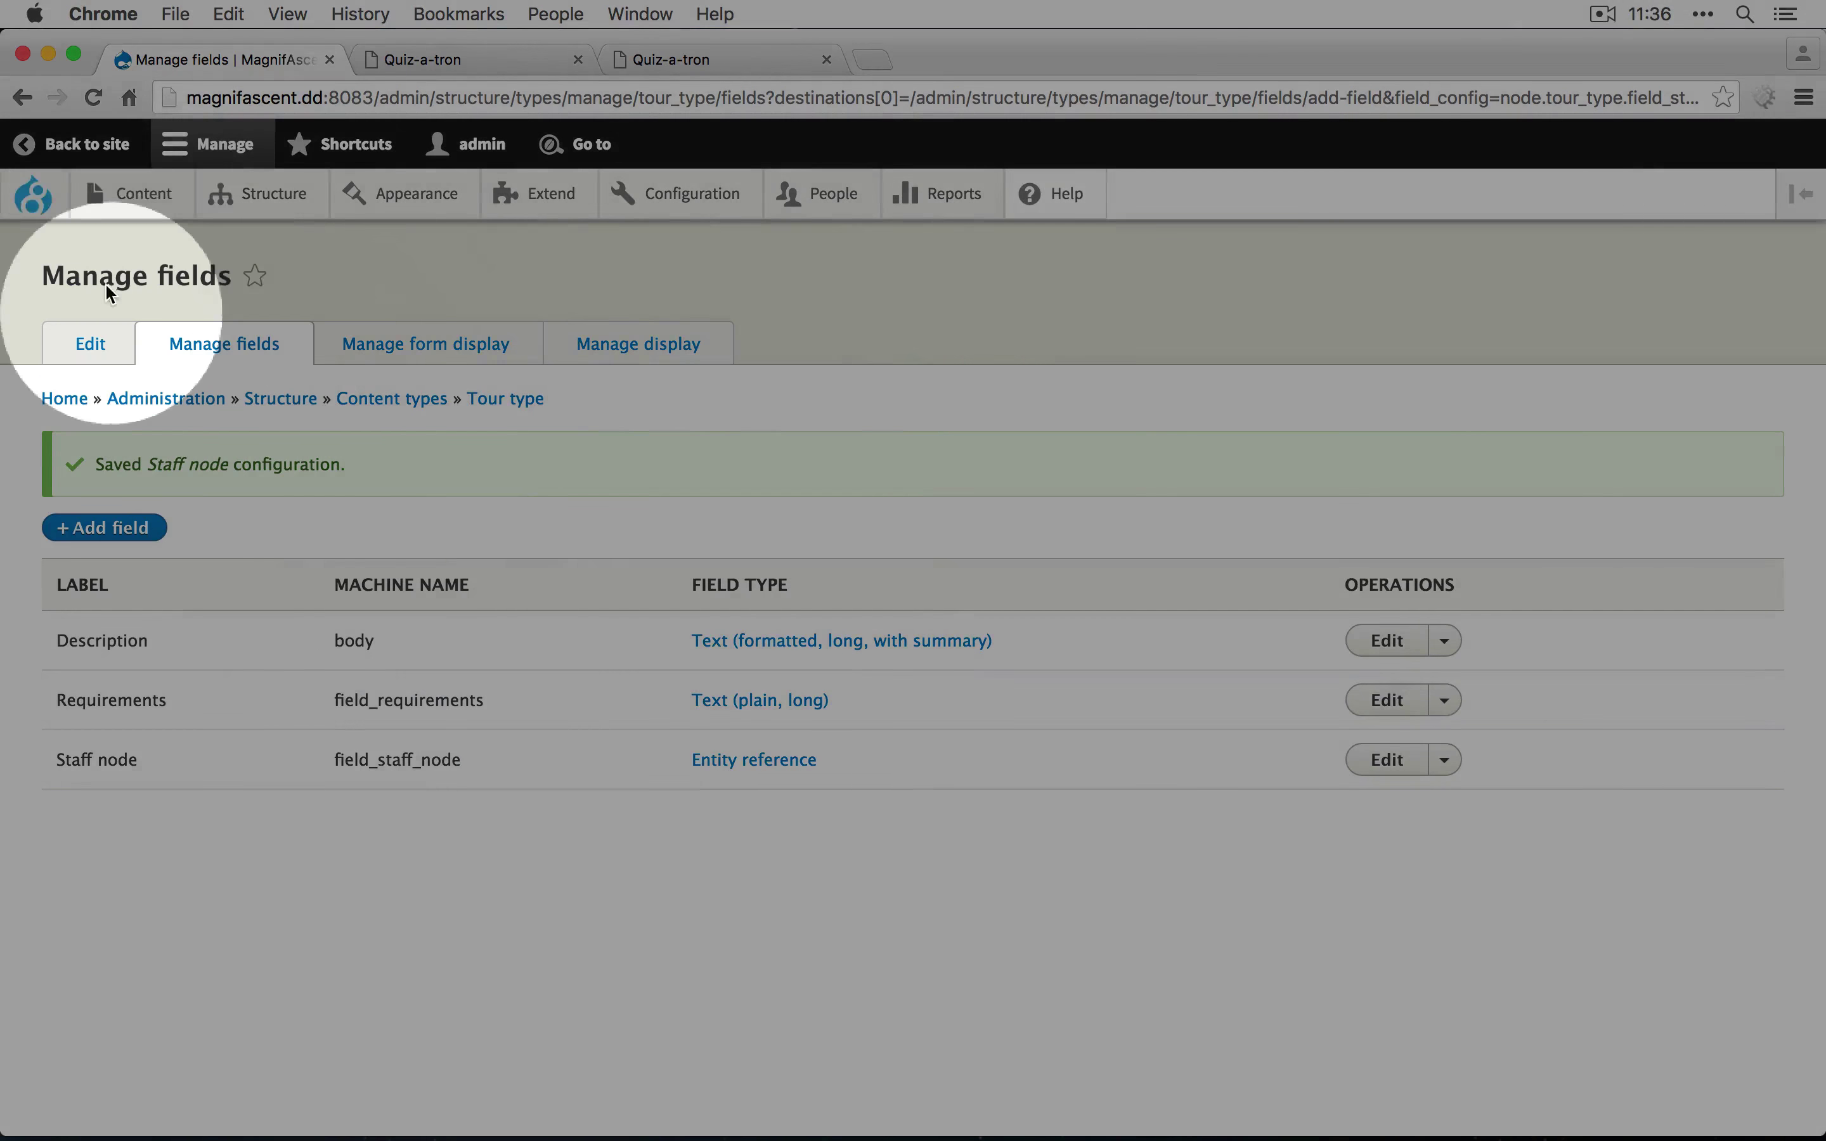
- Open a new Tour type content form and search its Staff node field by part of a staff member's first name
mouse_move(125, 250)
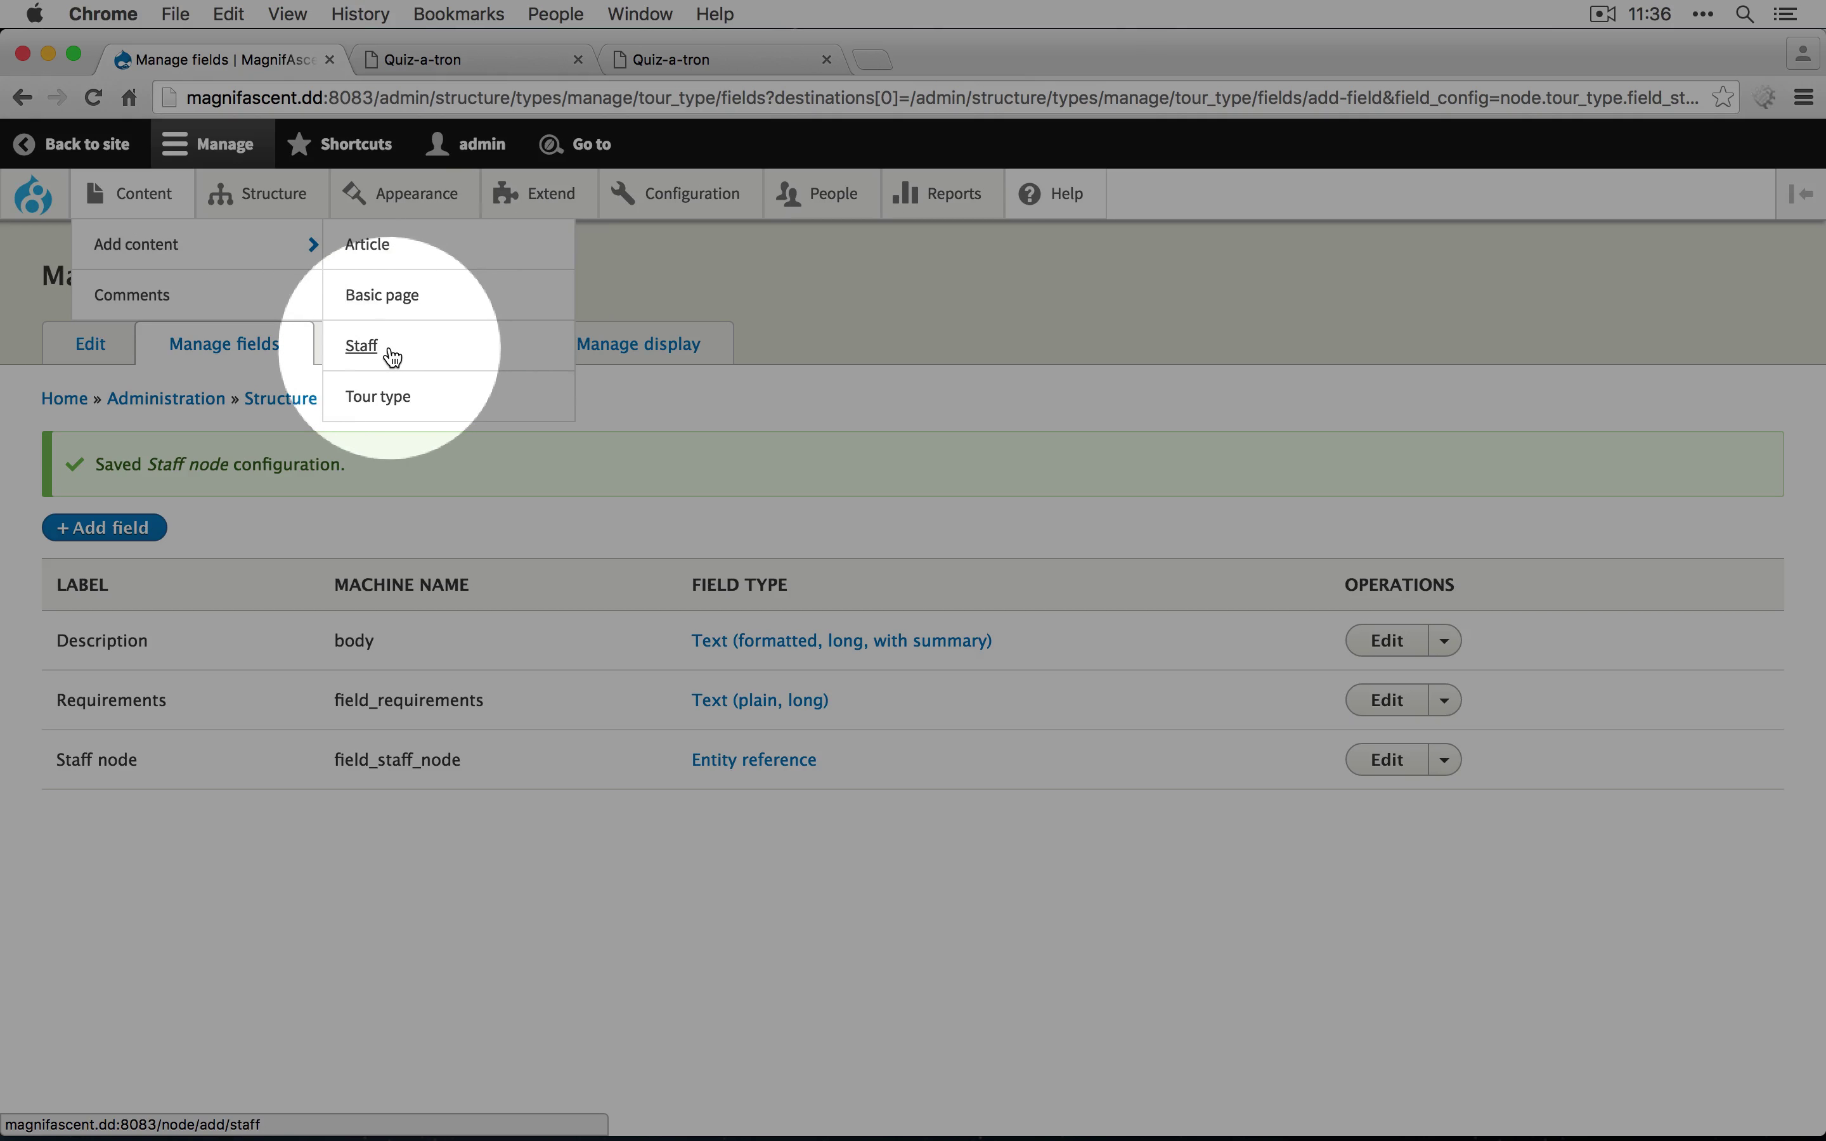
click(381, 397)
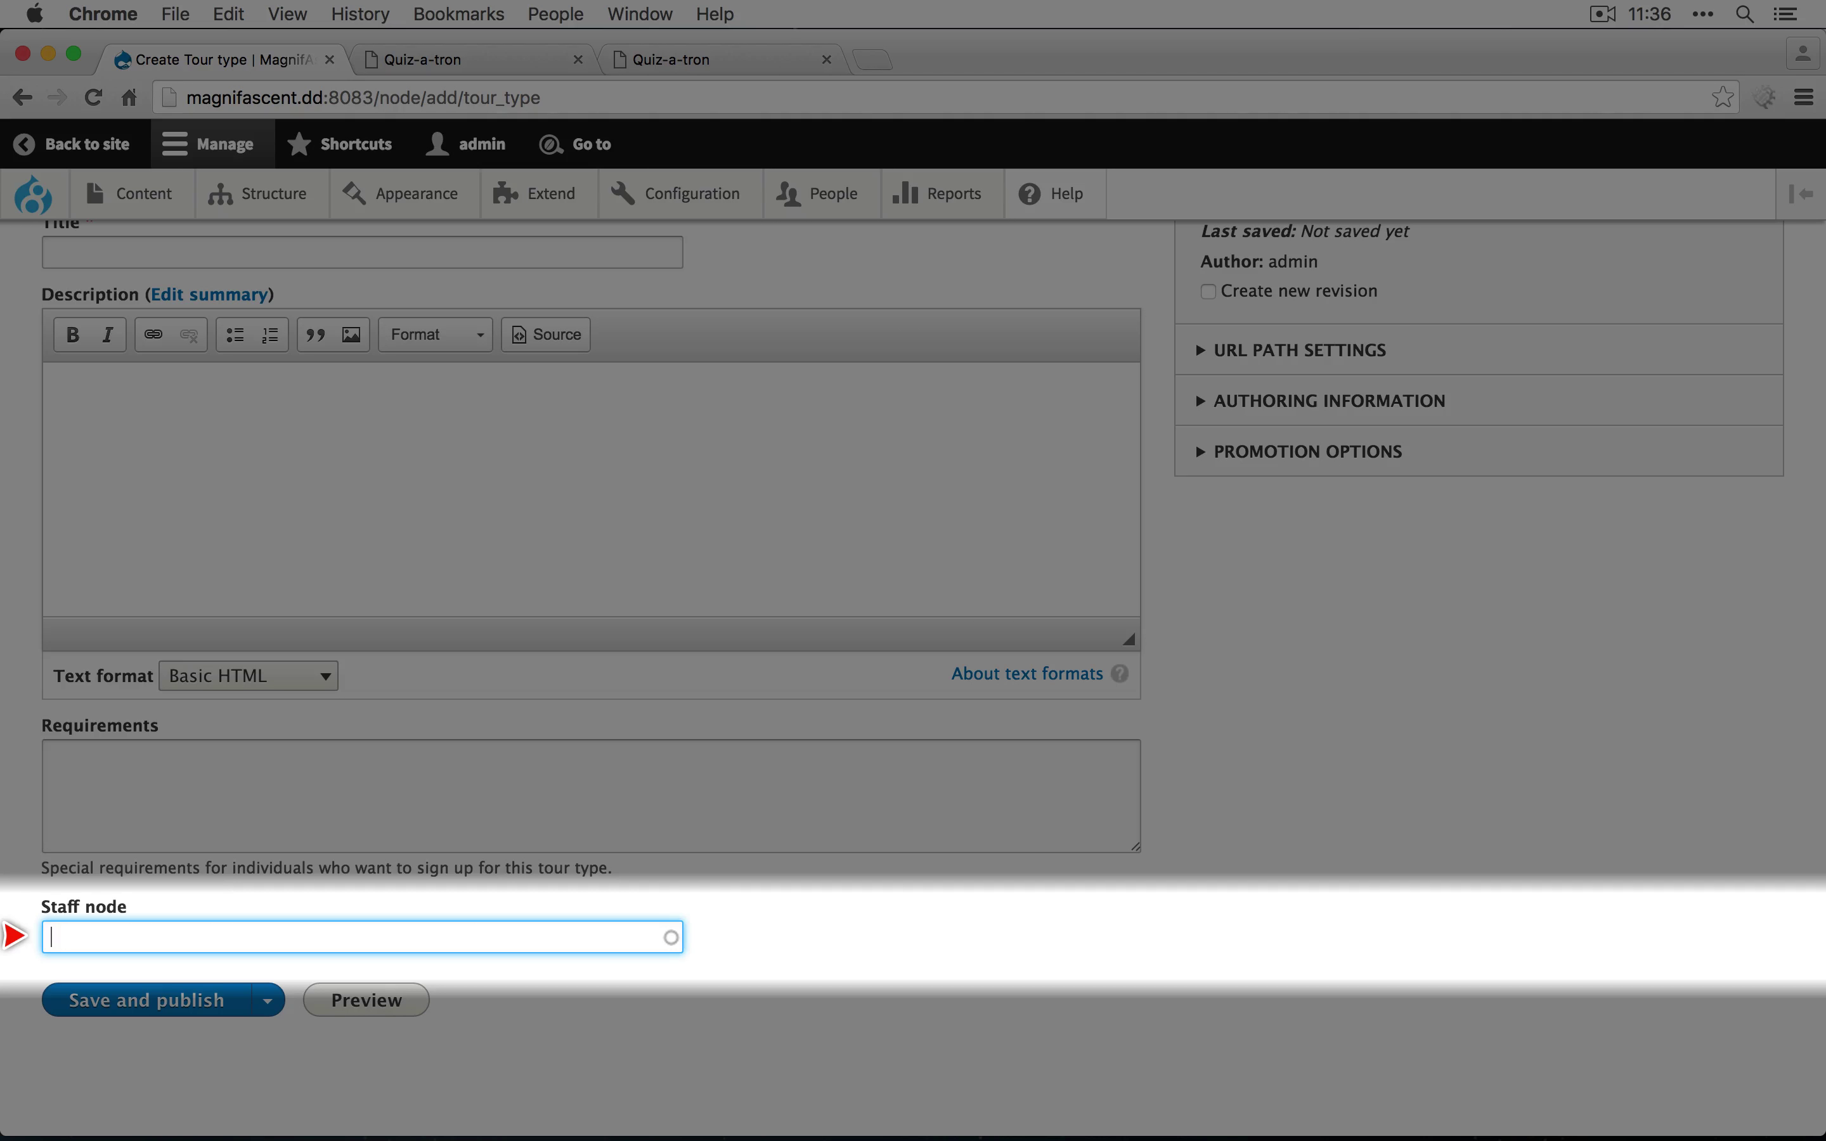
text(phi)
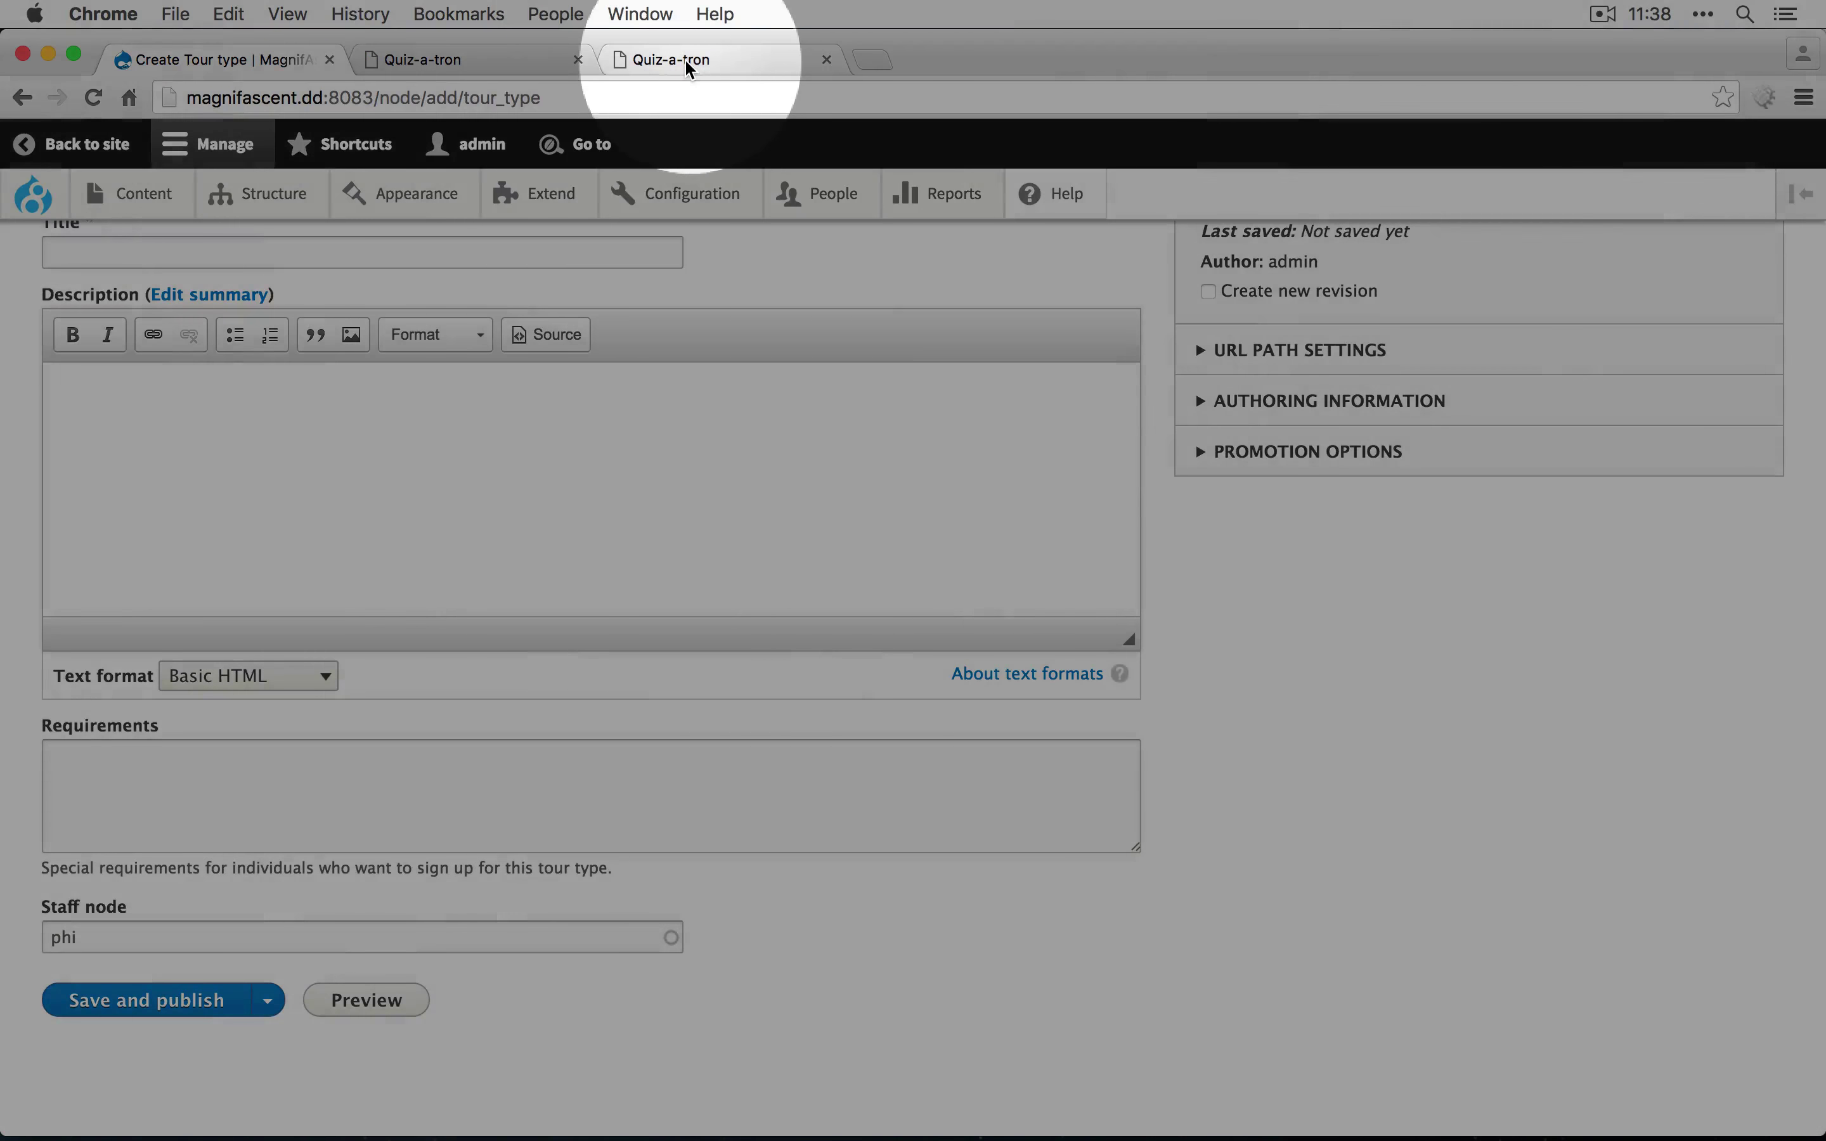
click(683, 59)
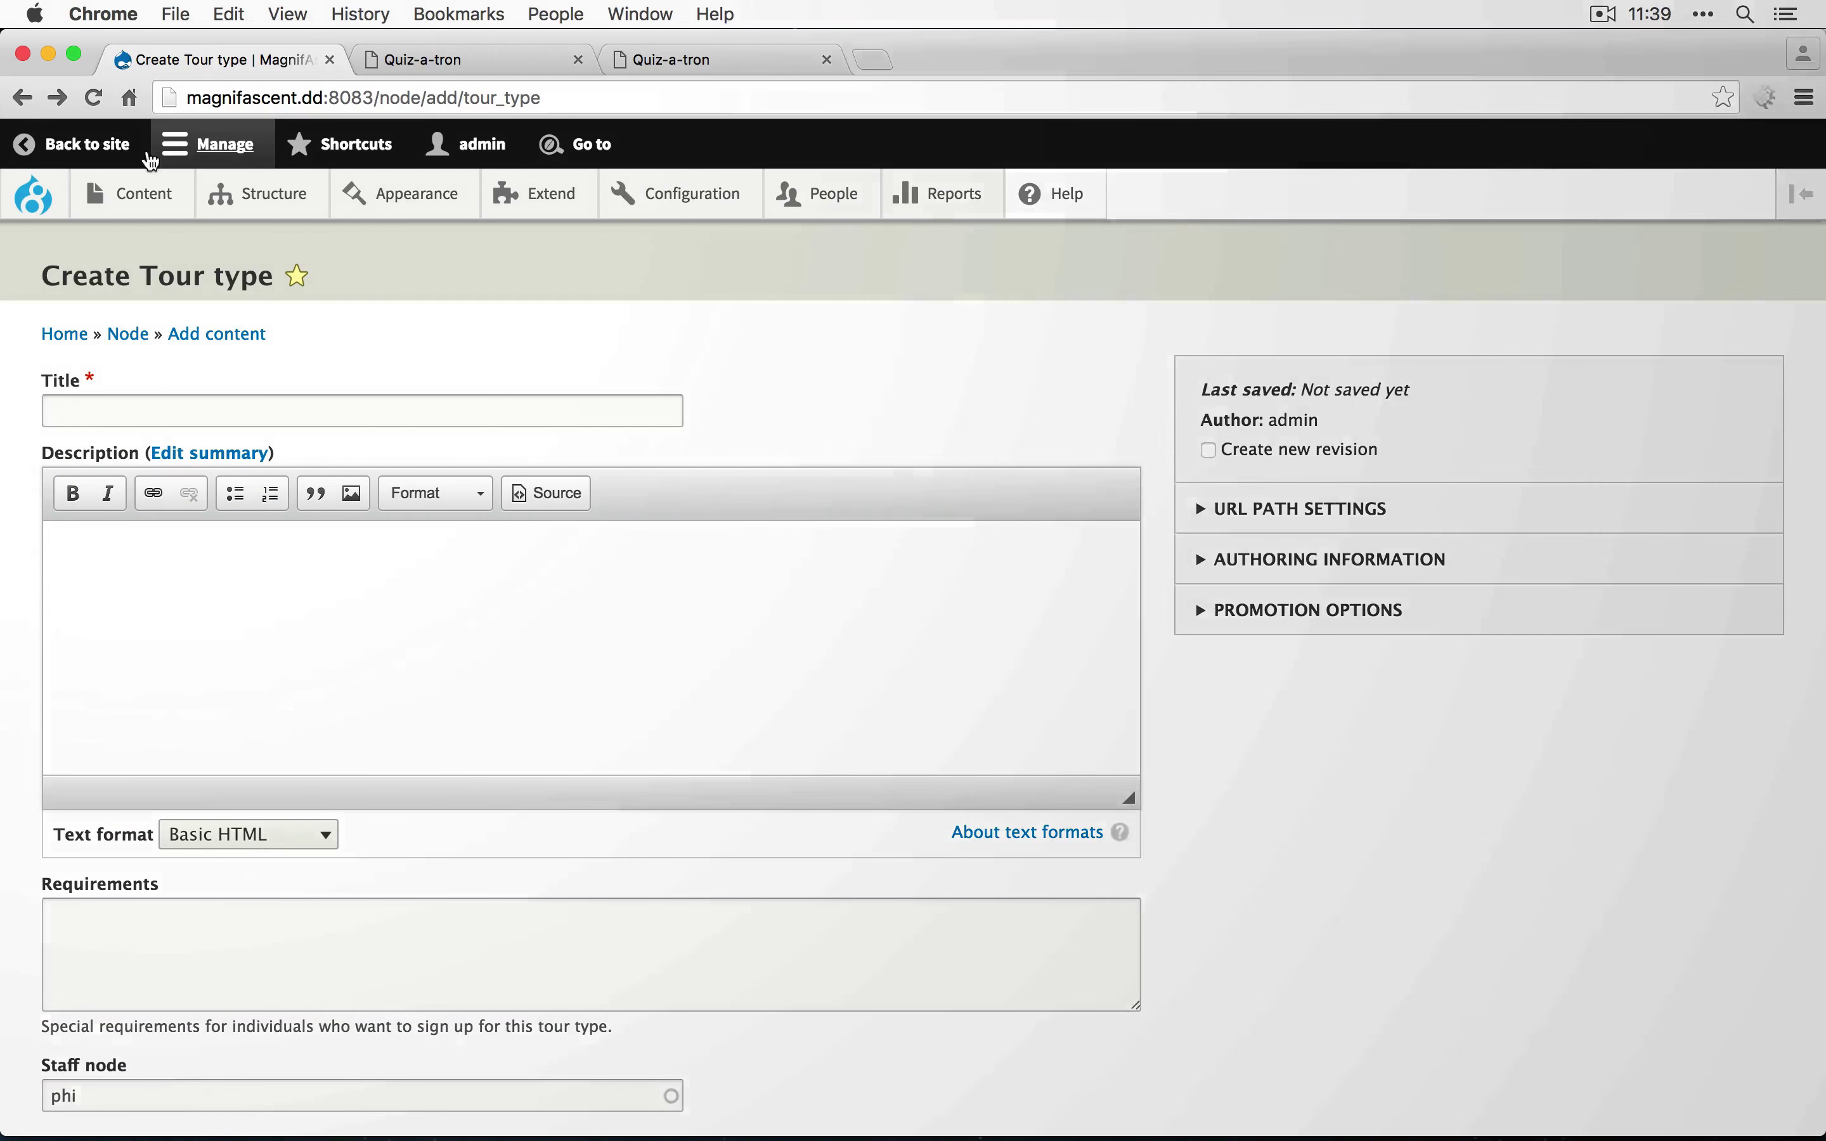
- From the content list, open Desert Spin, Cathartic Tunnelling, Extreme Snorkeling, Pogo Mountain Marathon and S(BASE) Jumping for editing in separate browser tabs
mouse_move(145, 198)
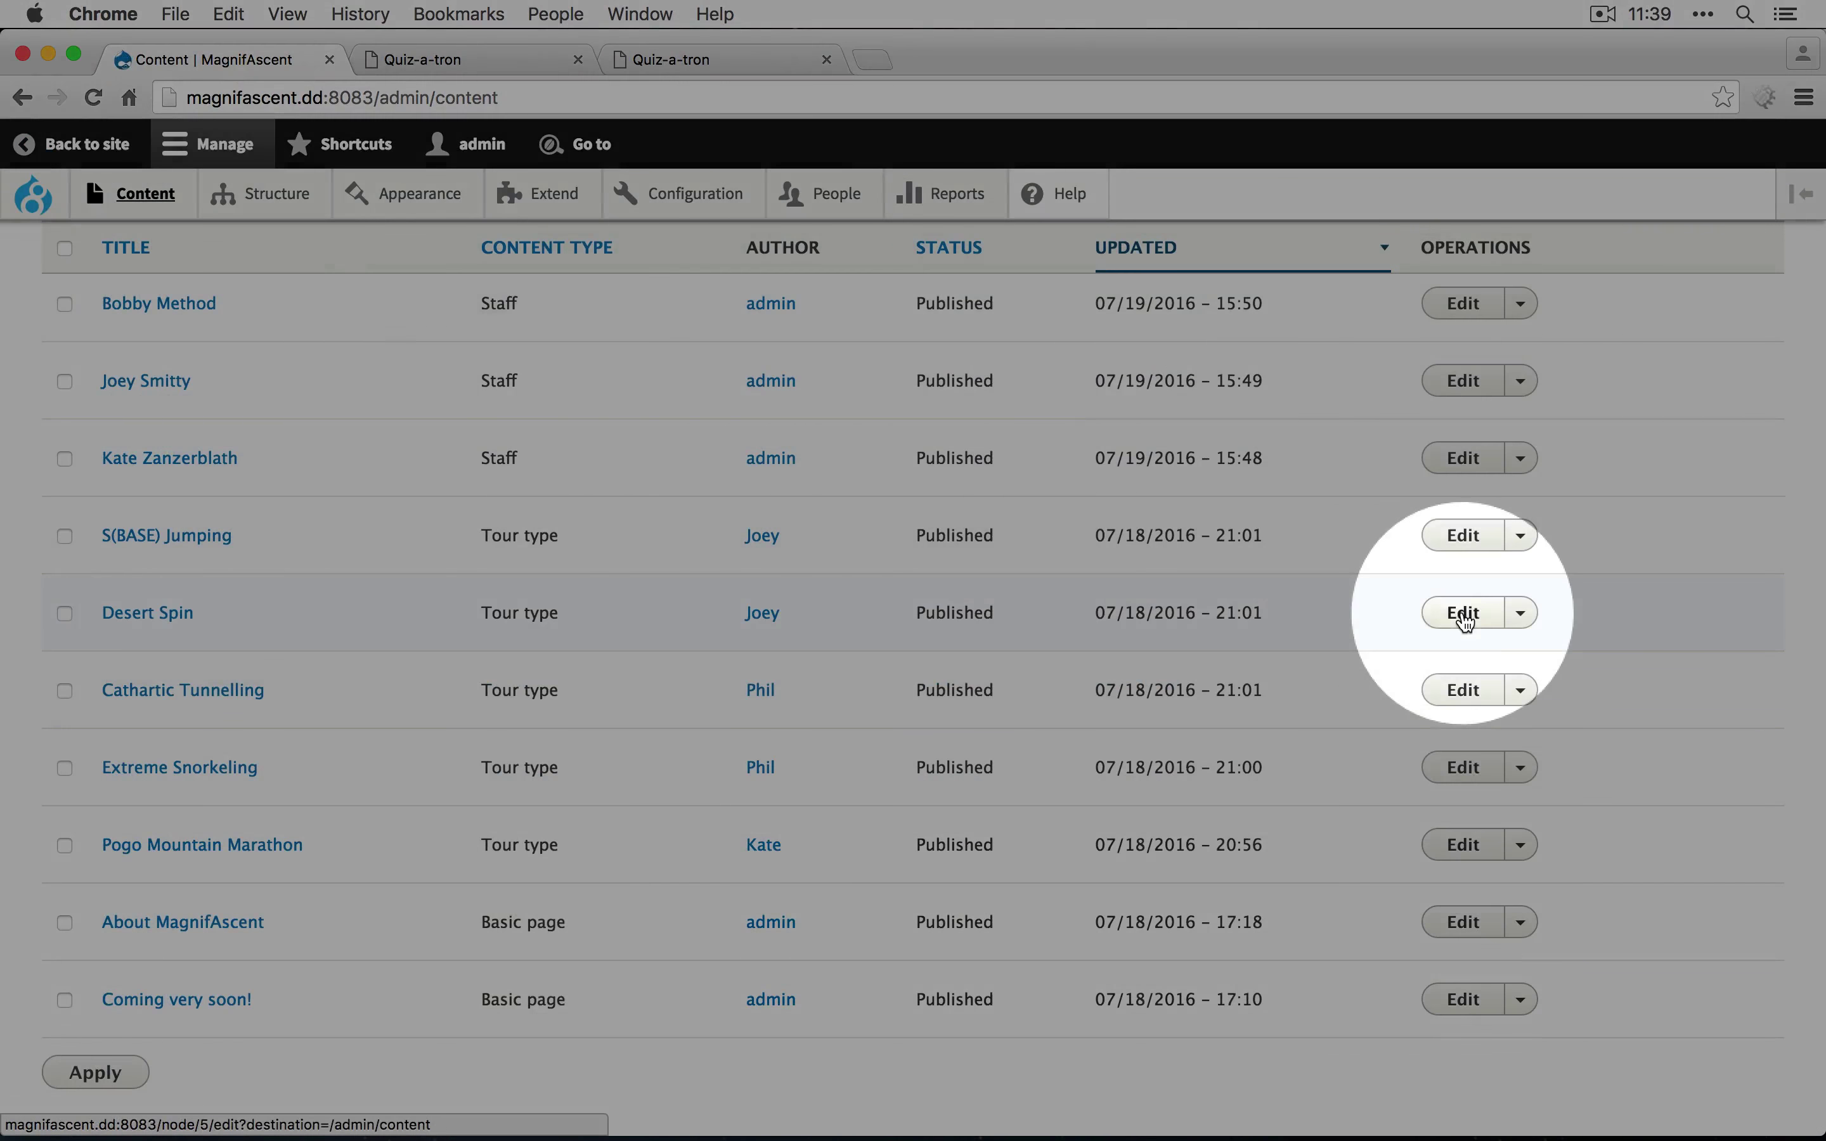
super+click(1462, 615)
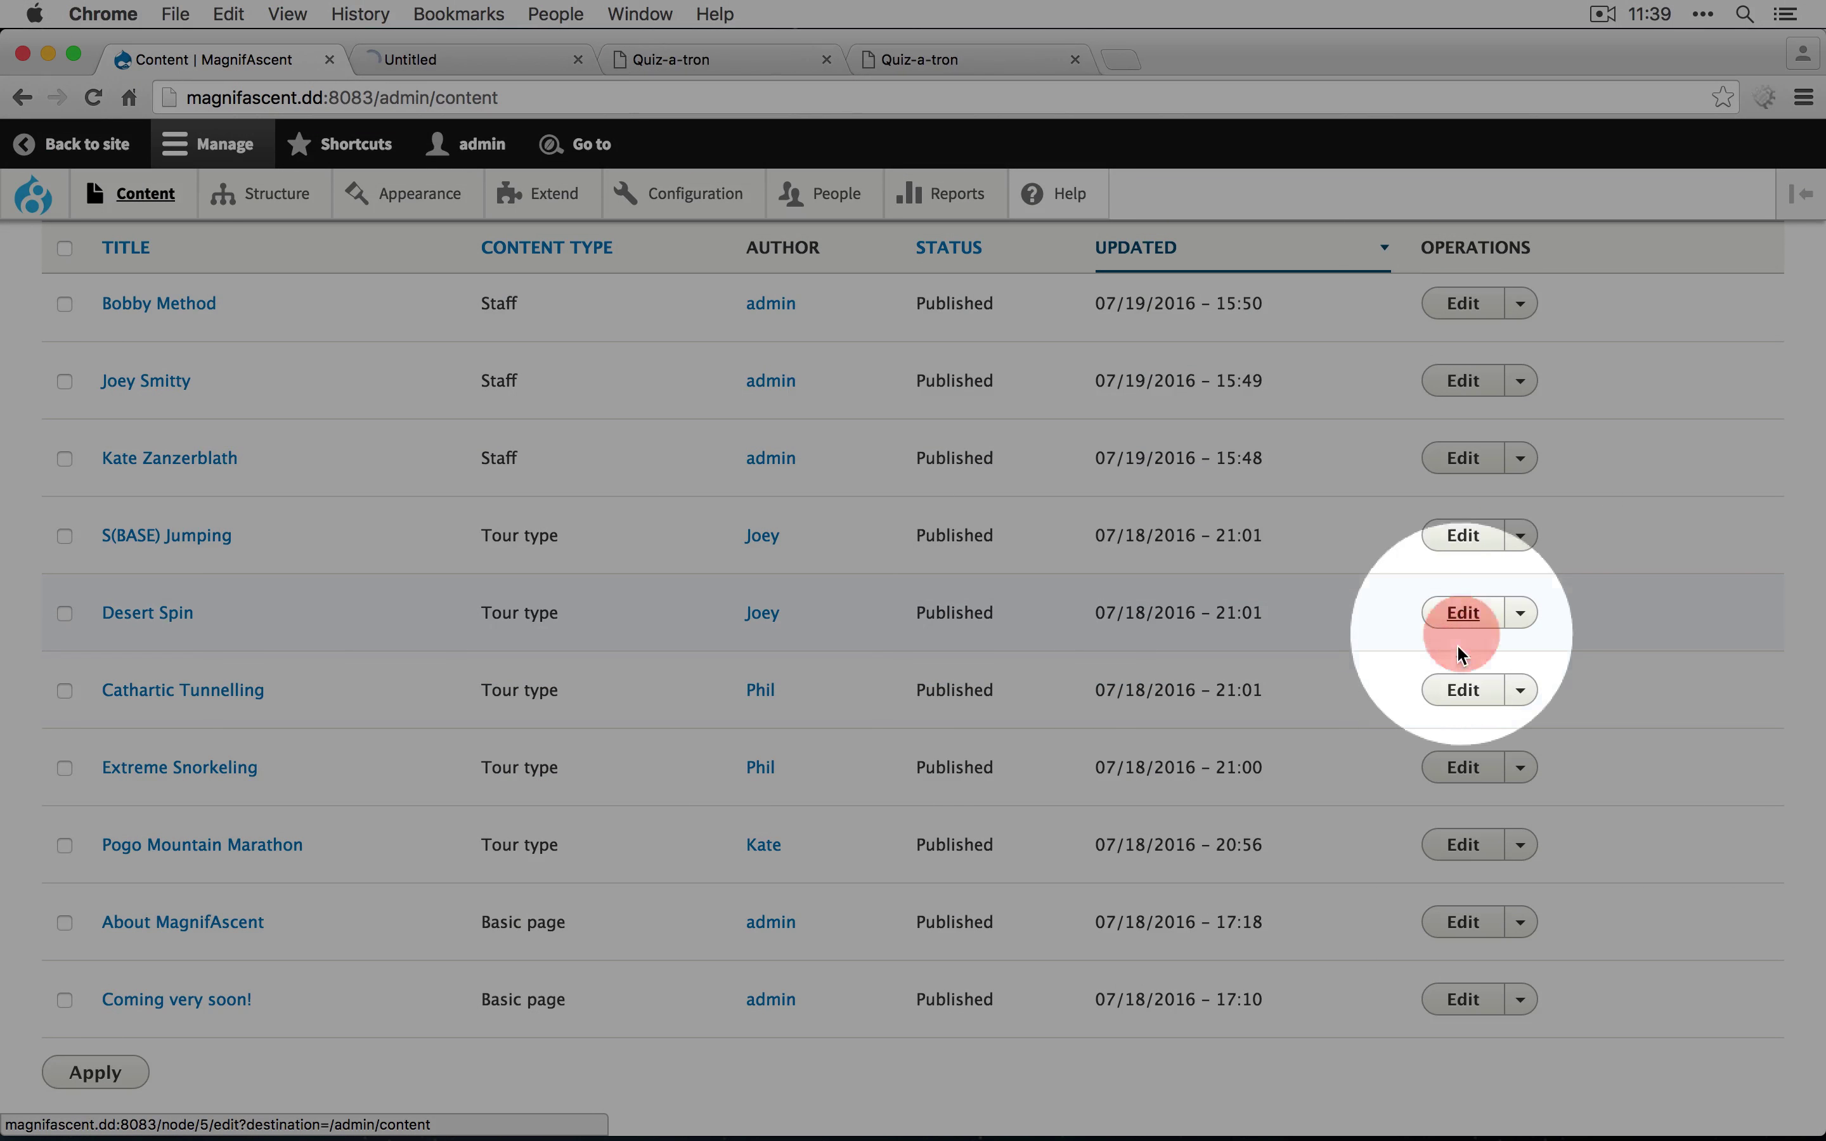
super+click(1462, 679)
super+click(1462, 768)
super+click(1457, 847)
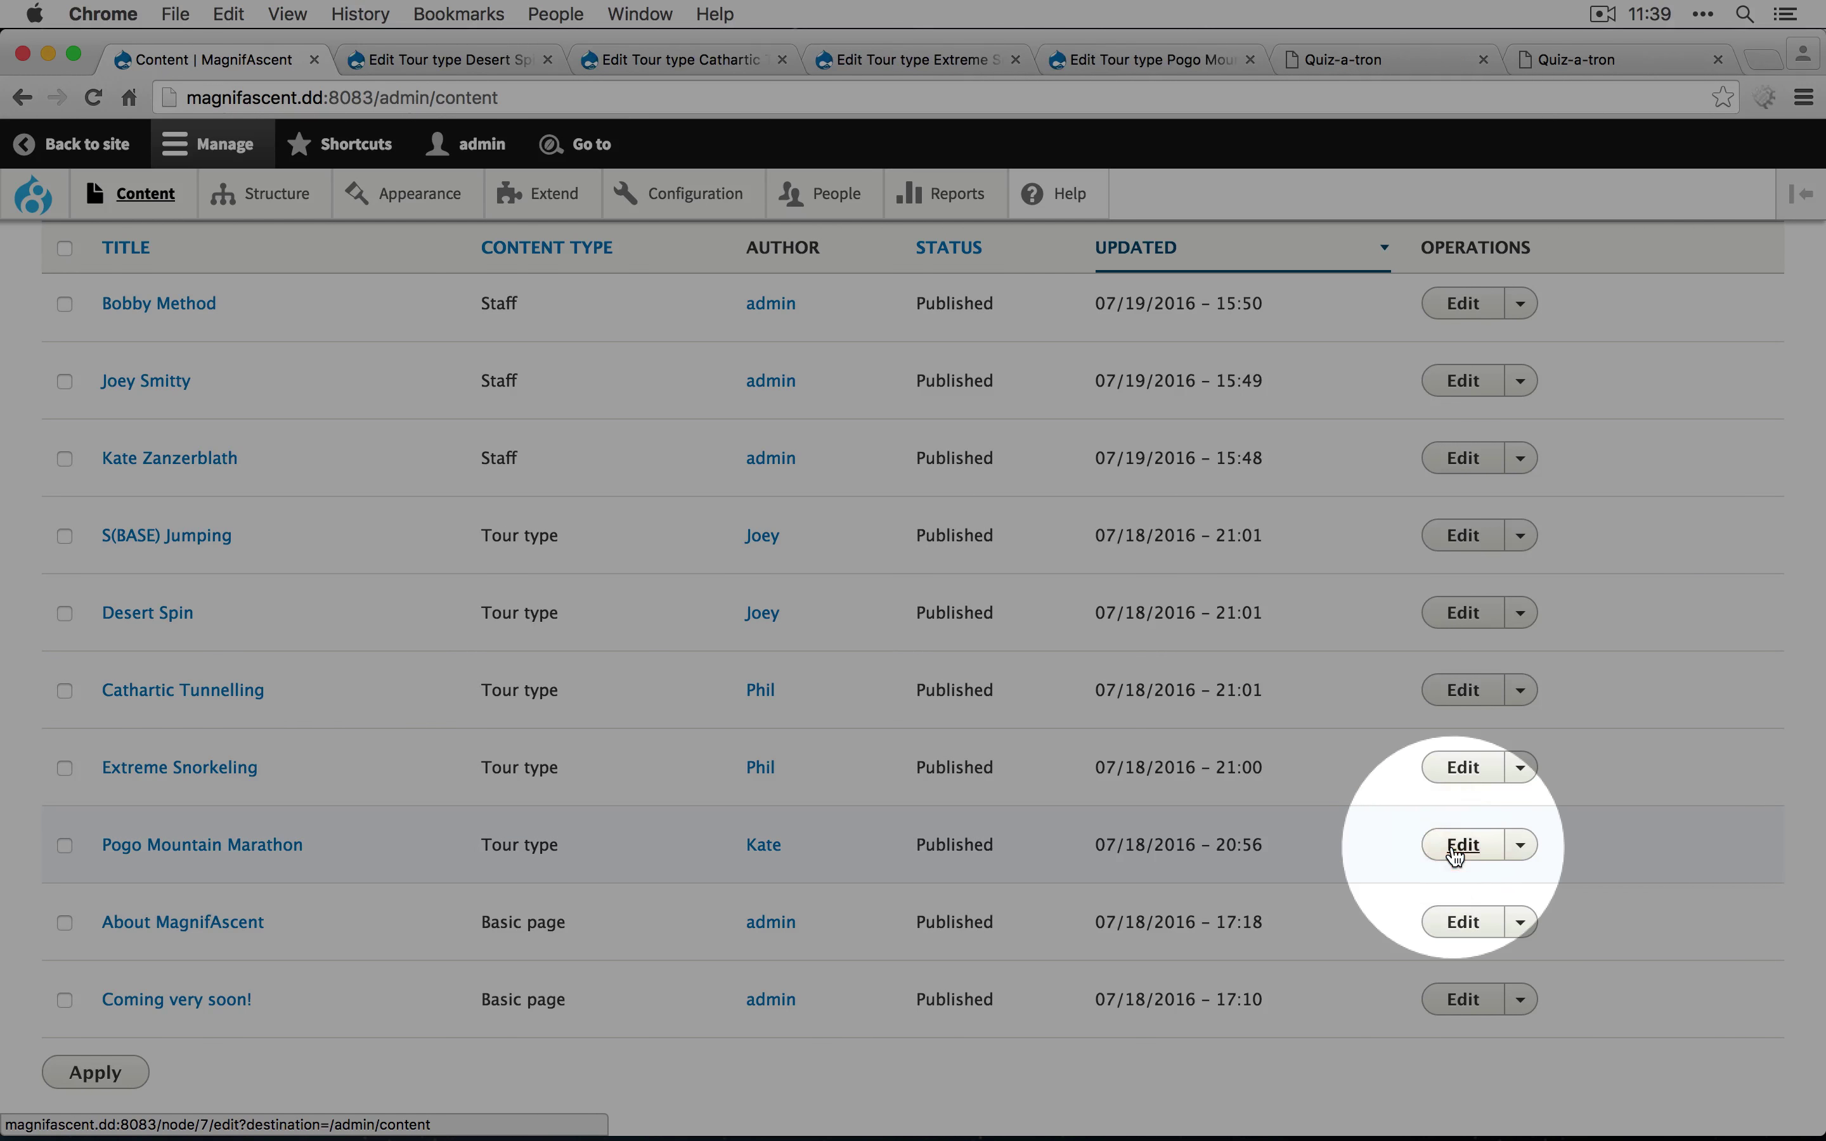
super+click(1462, 535)
- Check the author of Desert Spin, reference that author's staff page in the Staff node field, save it and close its tab
click(422, 60)
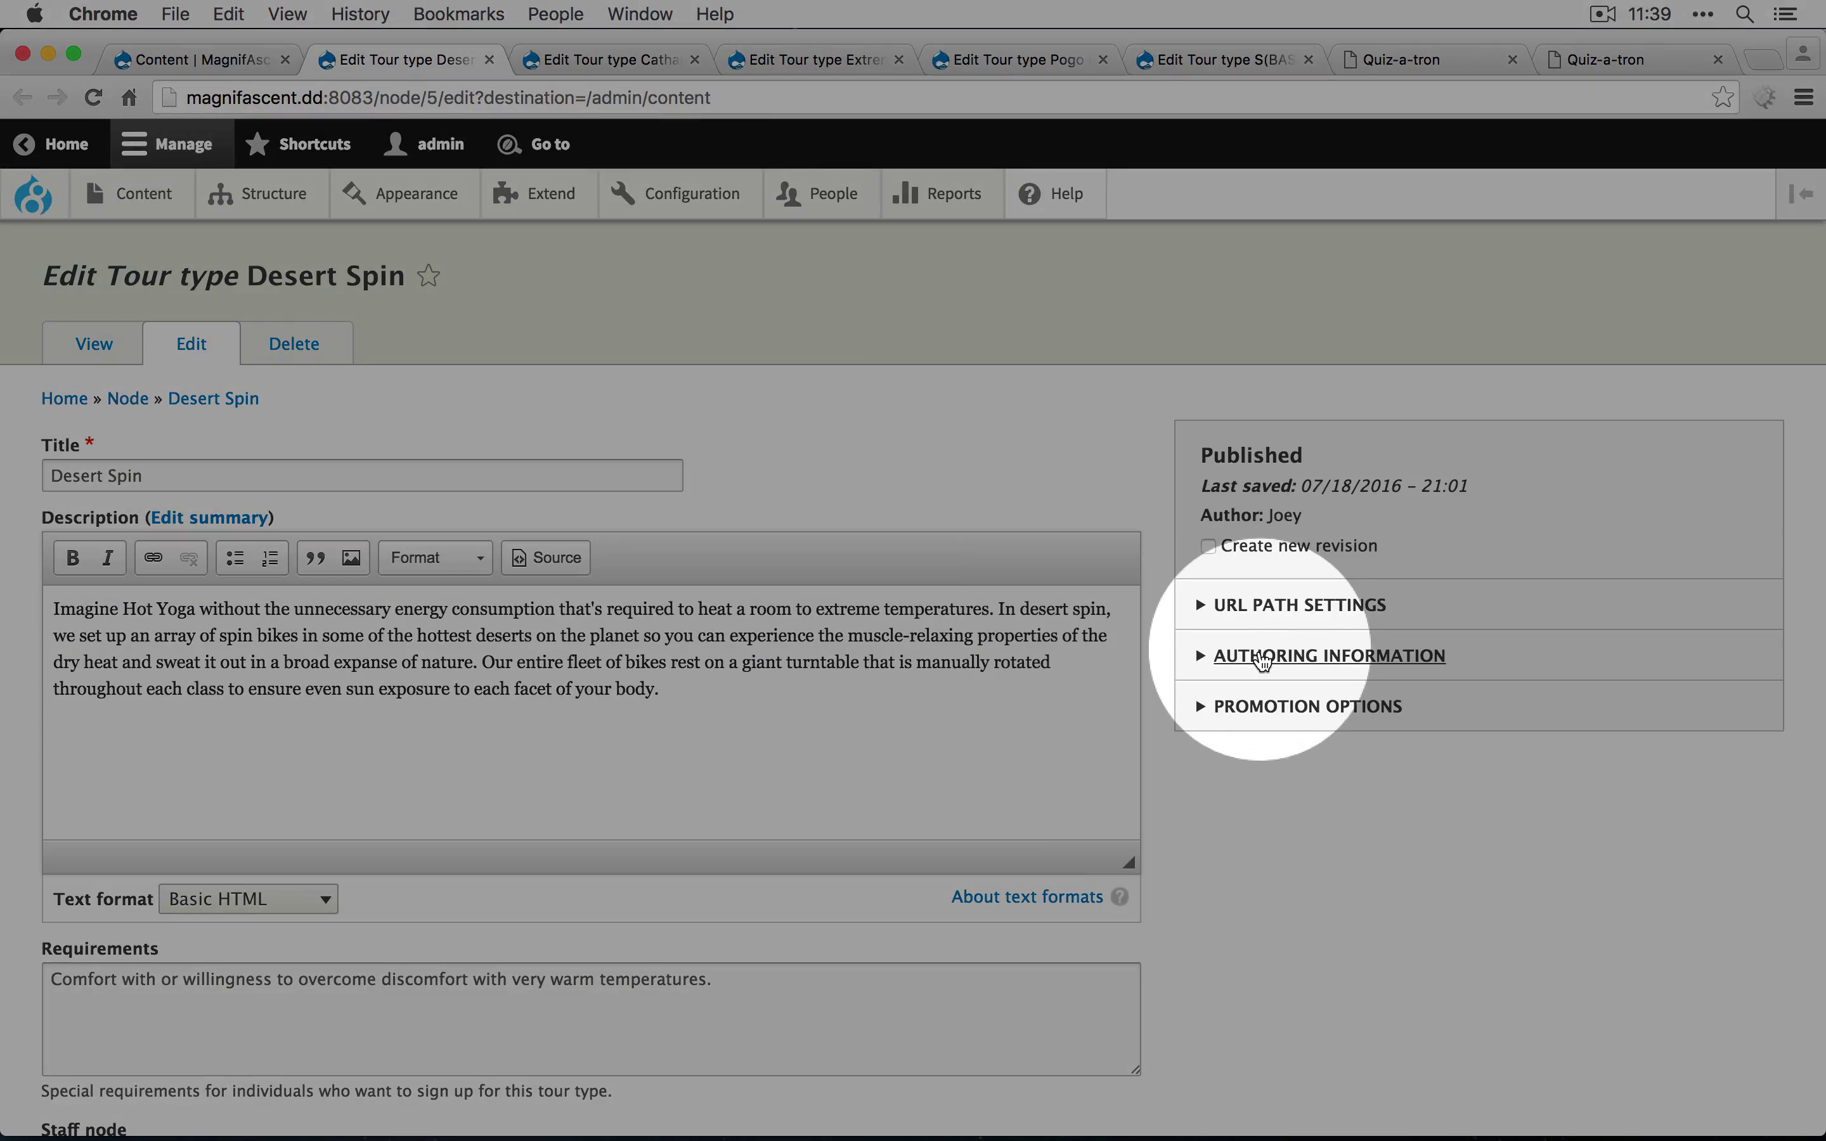
click(1267, 655)
scroll(1039, 774, down, 5)
click(106, 931)
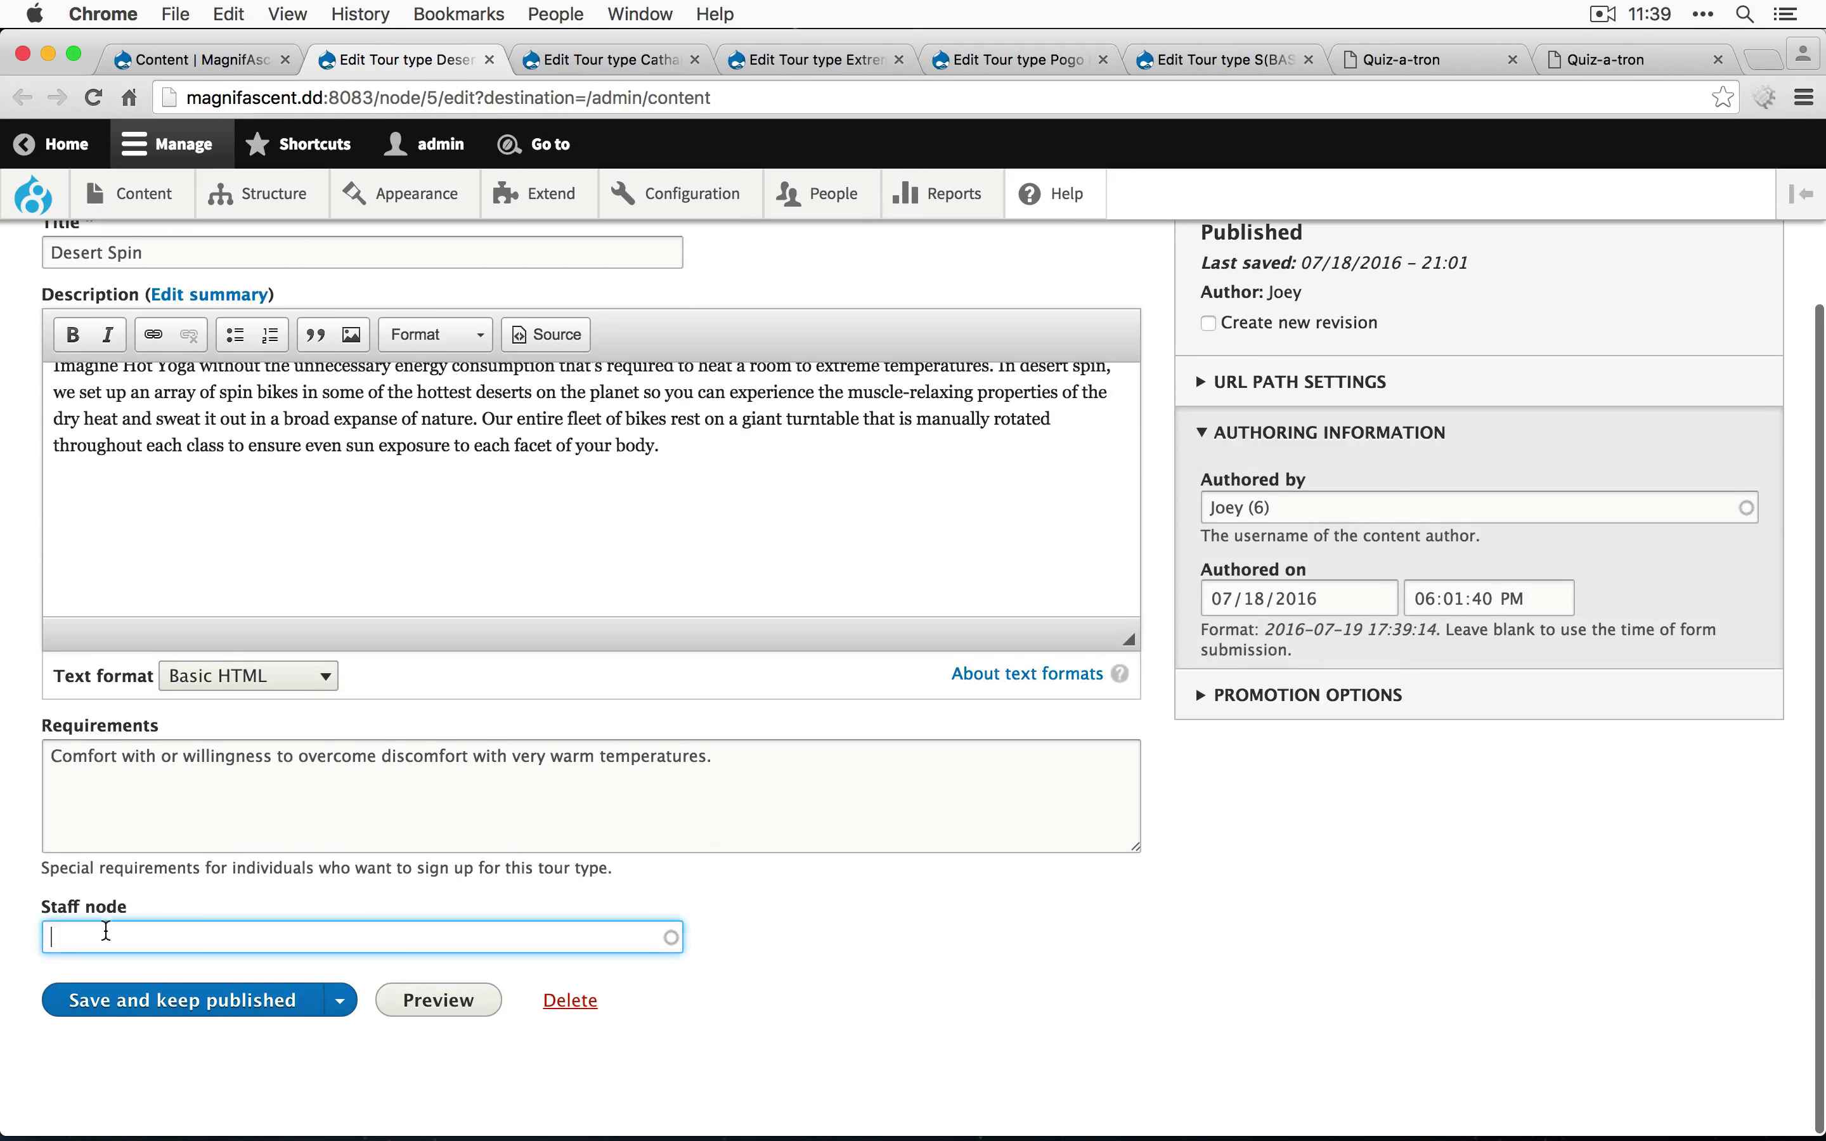
text(Joey Smitty (9)
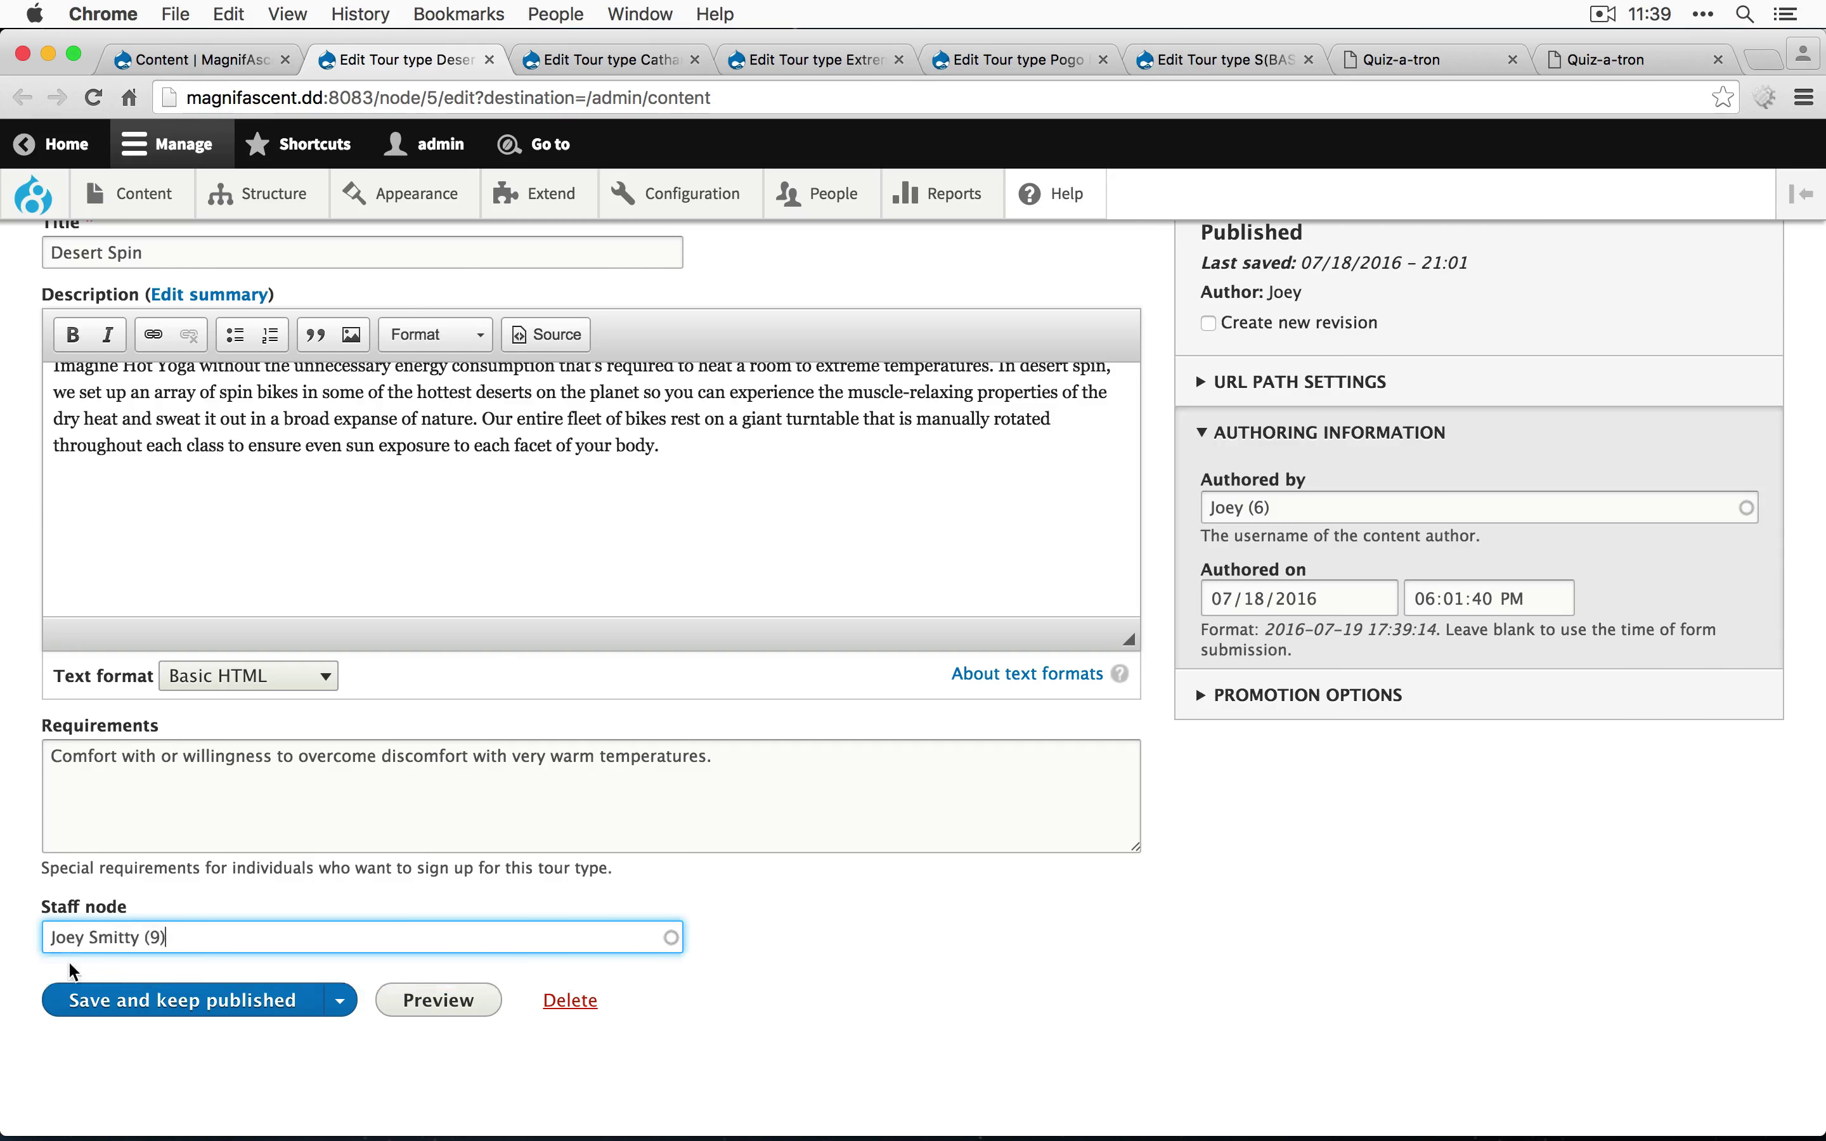
key(super+w)
- Check the author of Cathartic Tunnelling, set its Staff node to that author's staff page and save it
click(1255, 654)
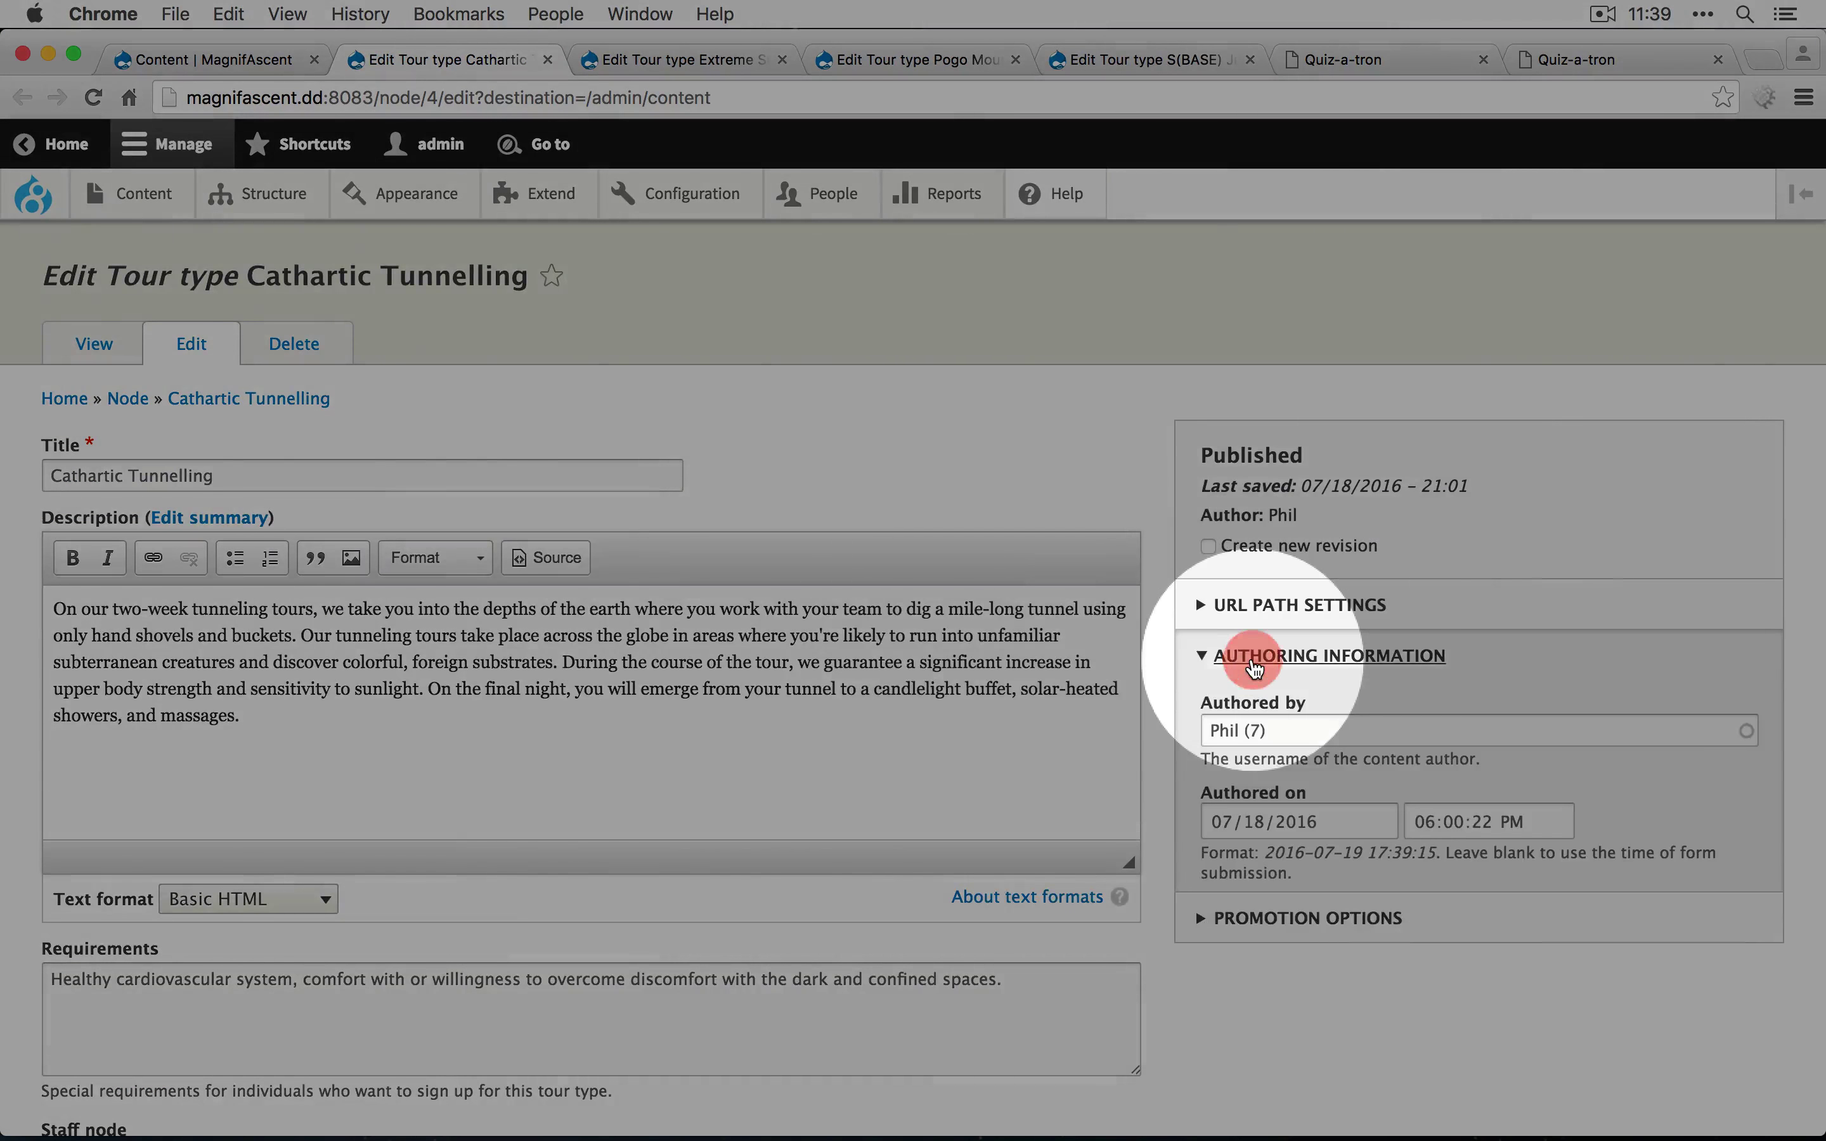
scroll(1254, 654, down, 3)
click(362, 936)
text(Phil)
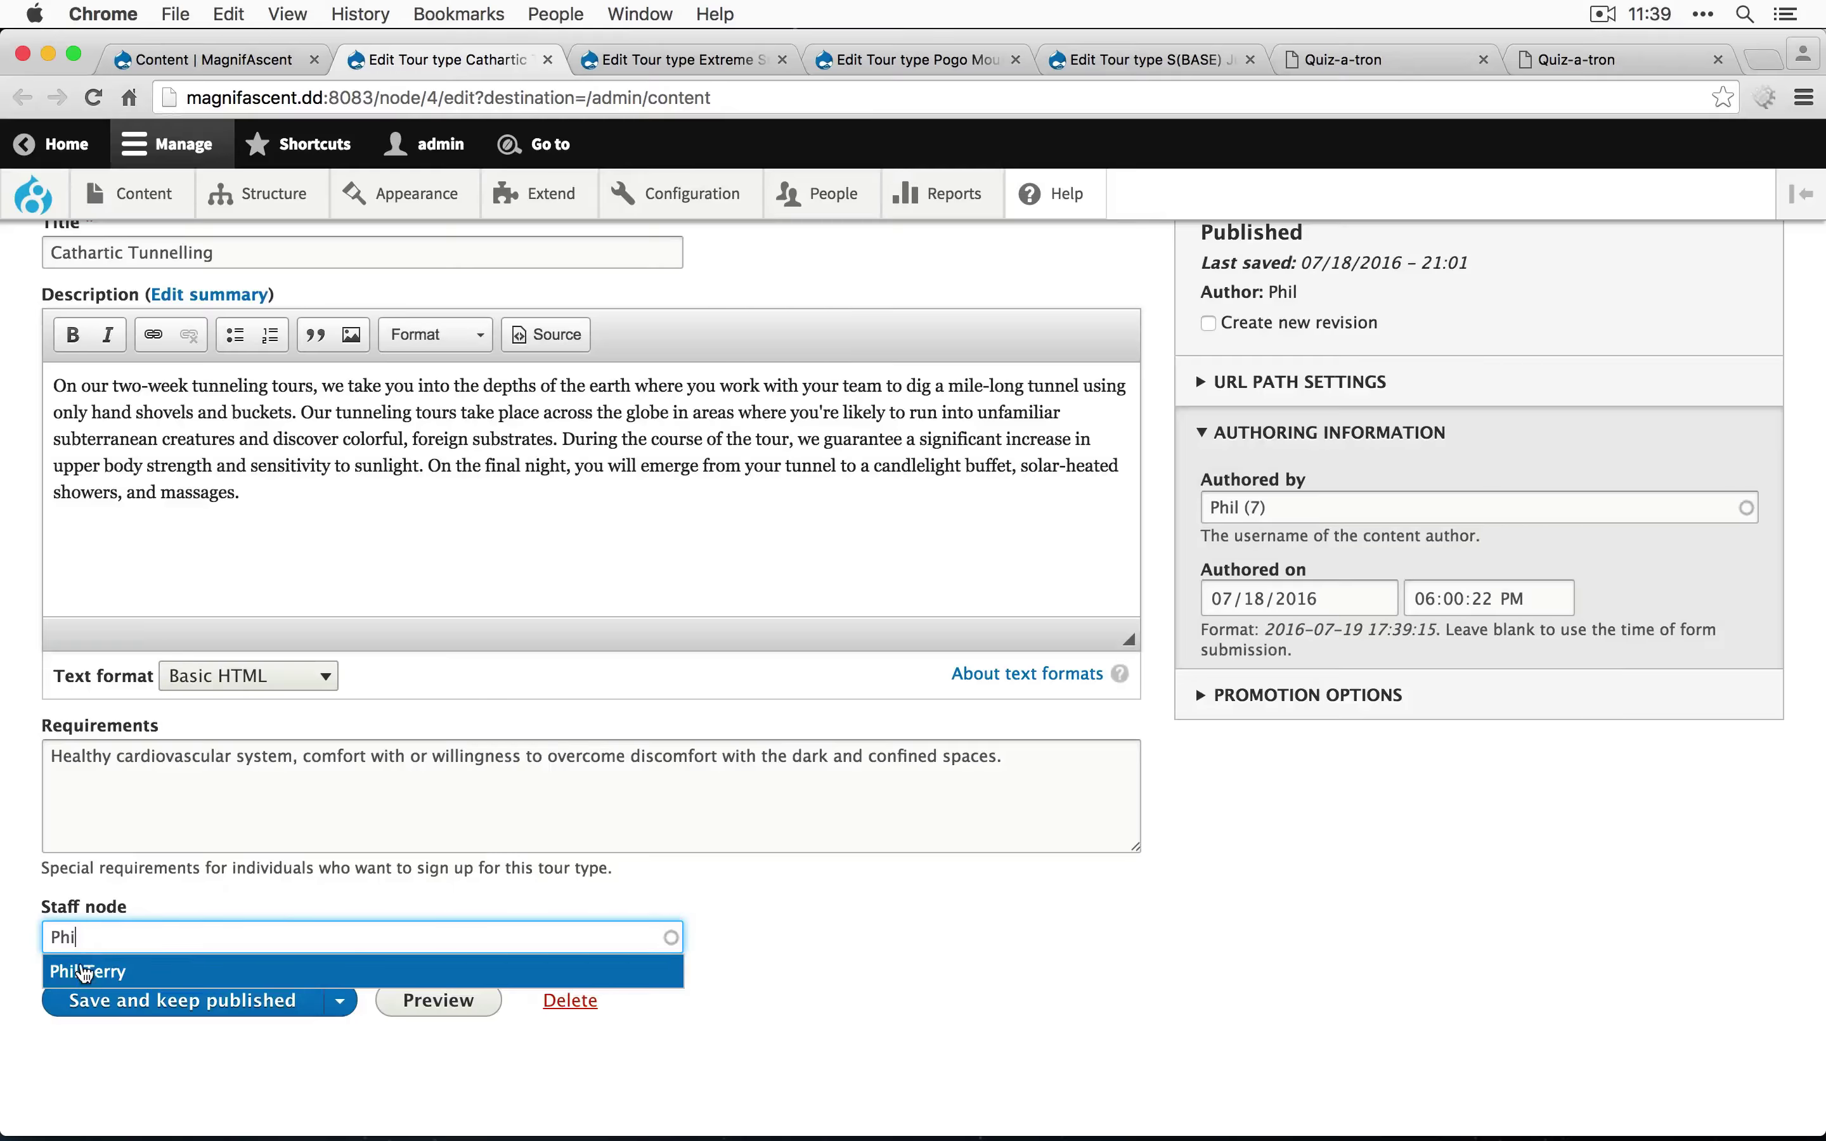
key(Down)
key(Return)
click(147, 1004)
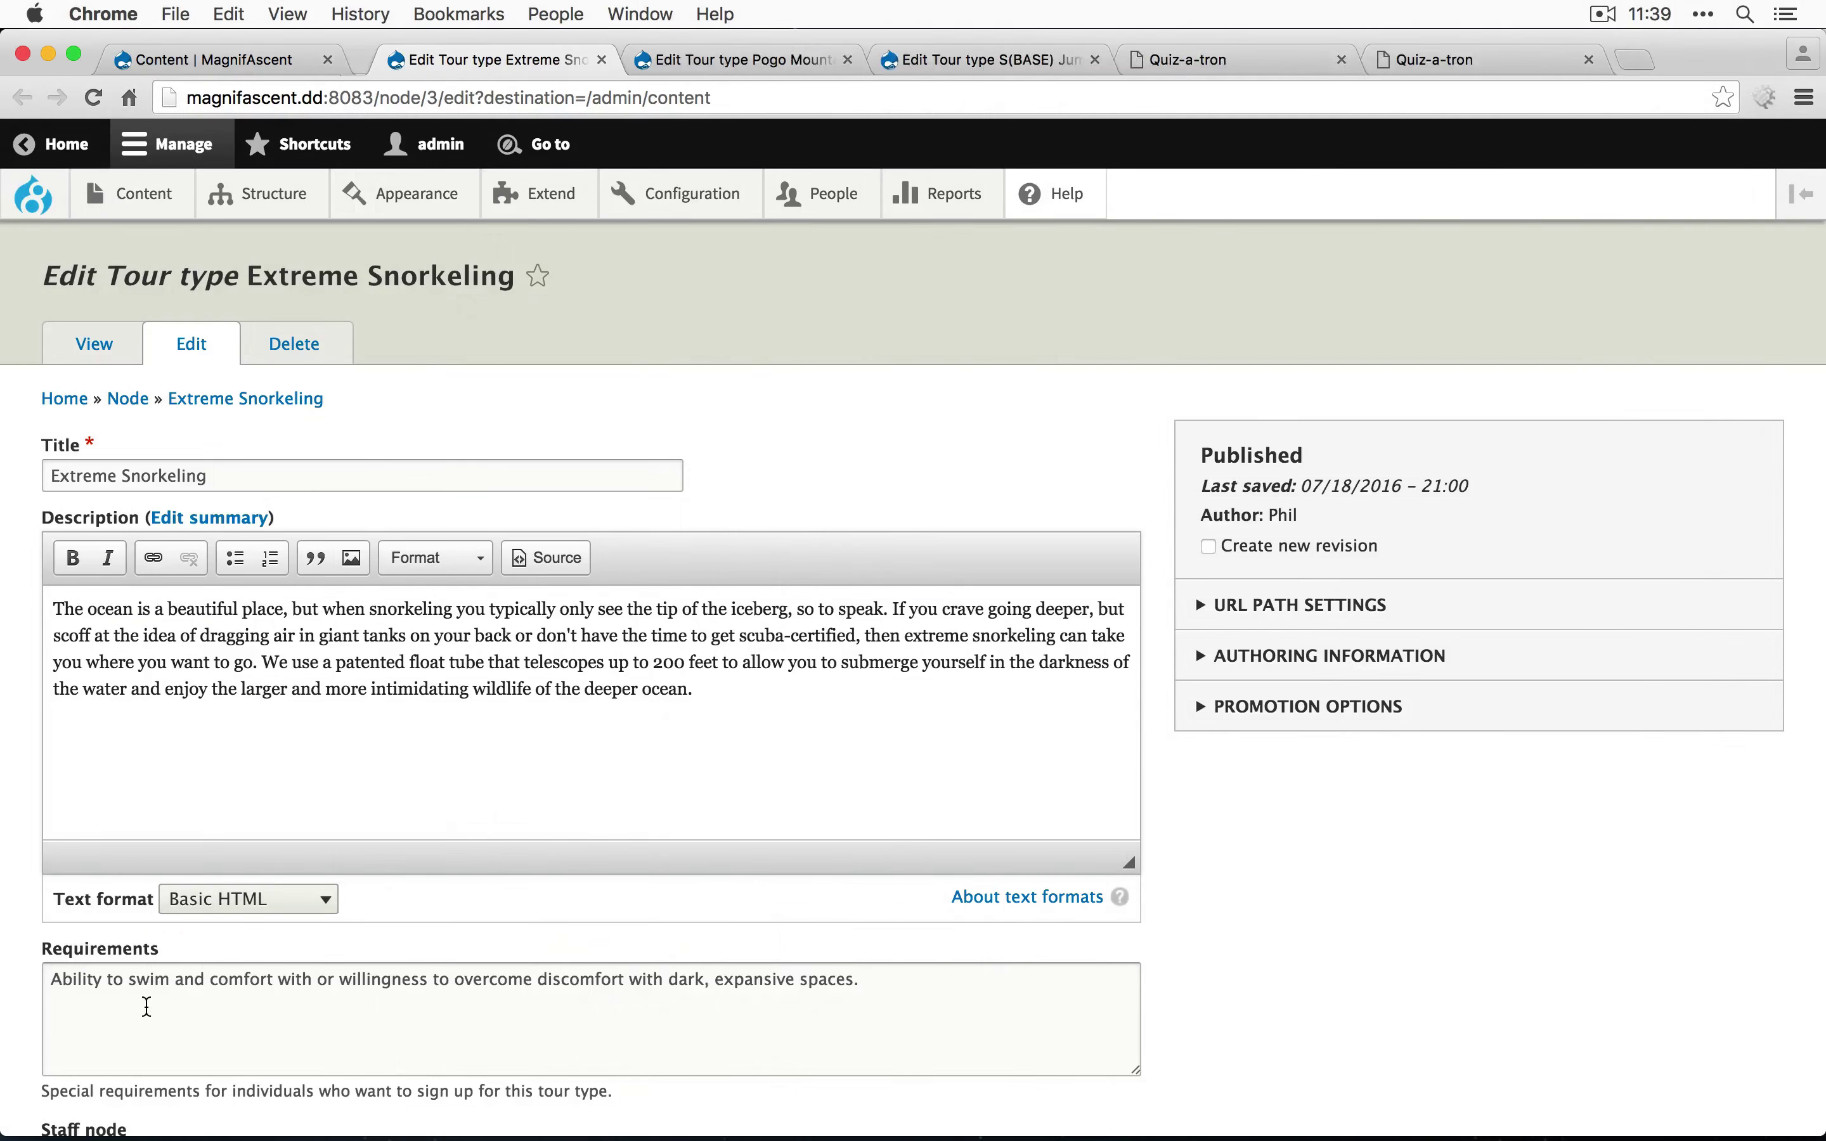
- Check the author of Extreme Snorkeling, set its Staff node to the matching staff page, save it and close its tab
click(1264, 654)
scroll(1264, 654, down, 3)
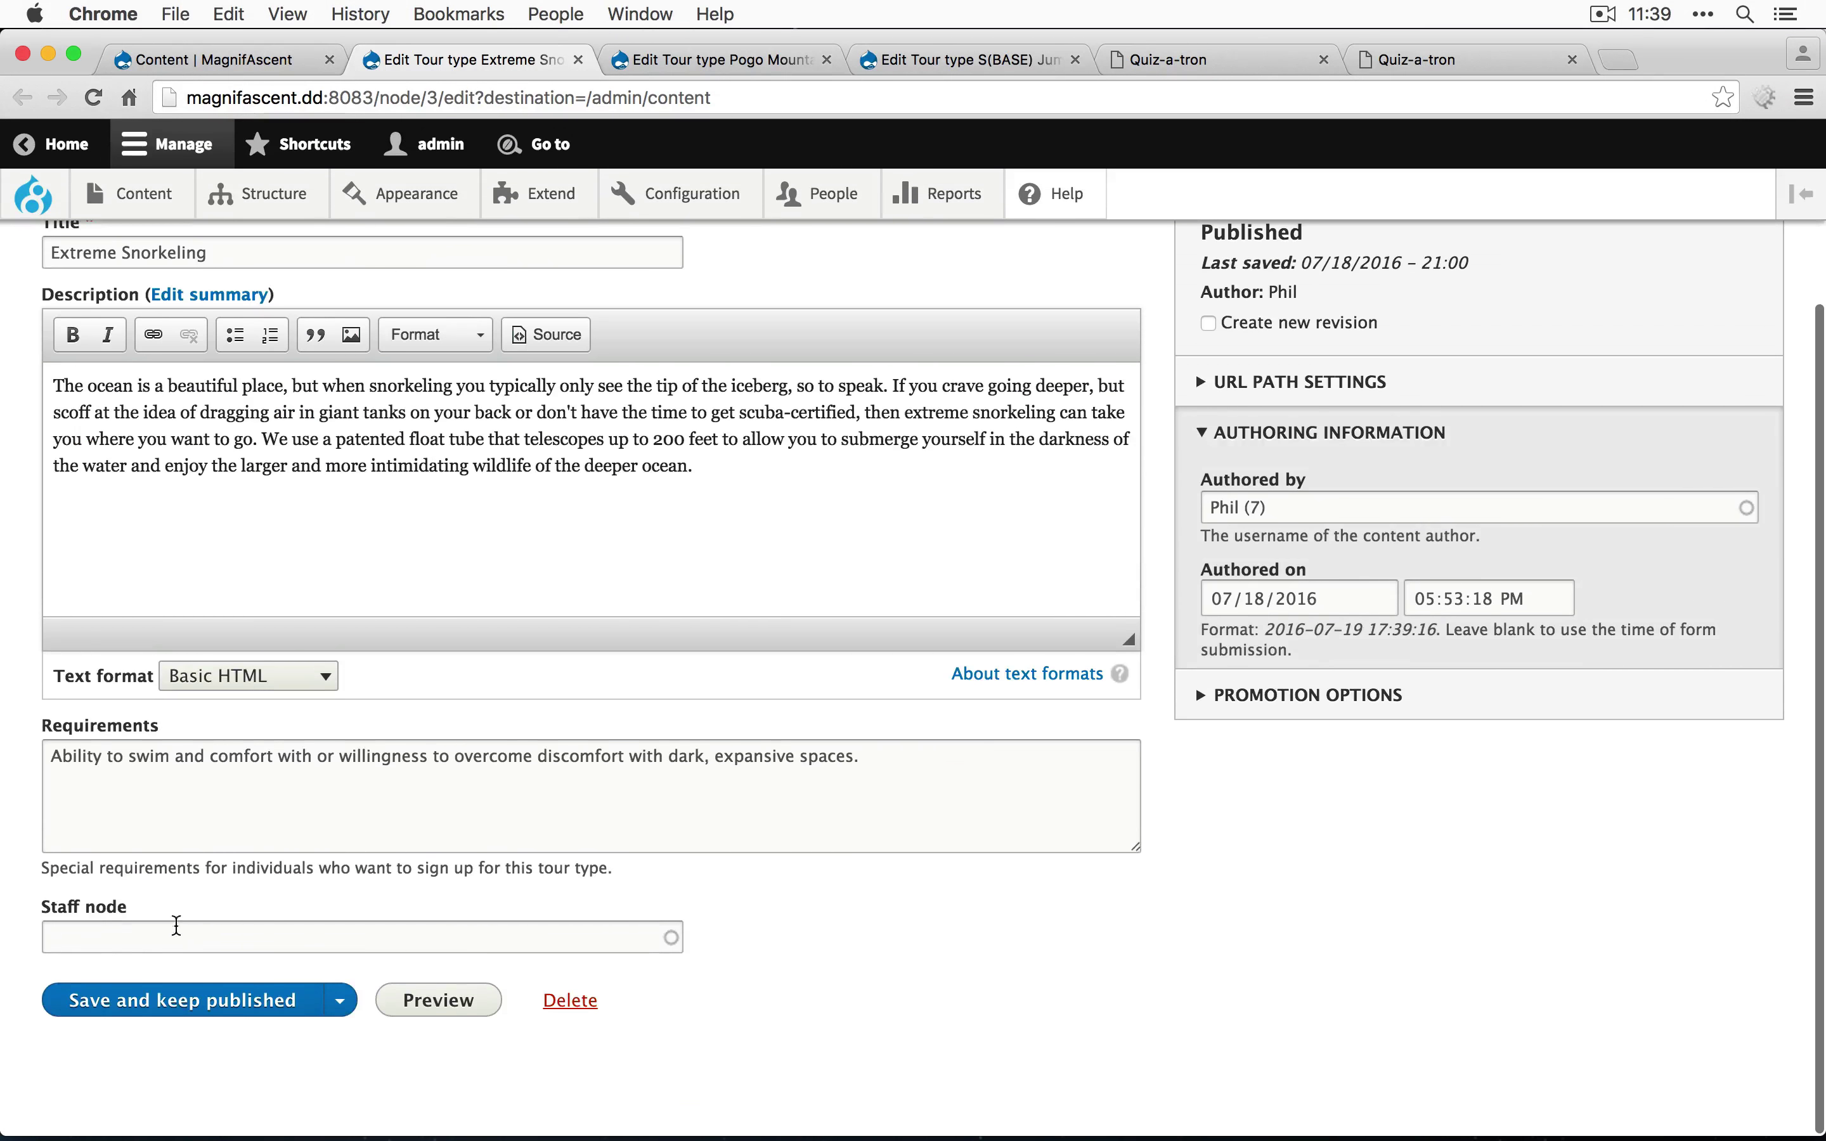
click(362, 937)
text(phi)
key(Down)
key(Return)
click(147, 1000)
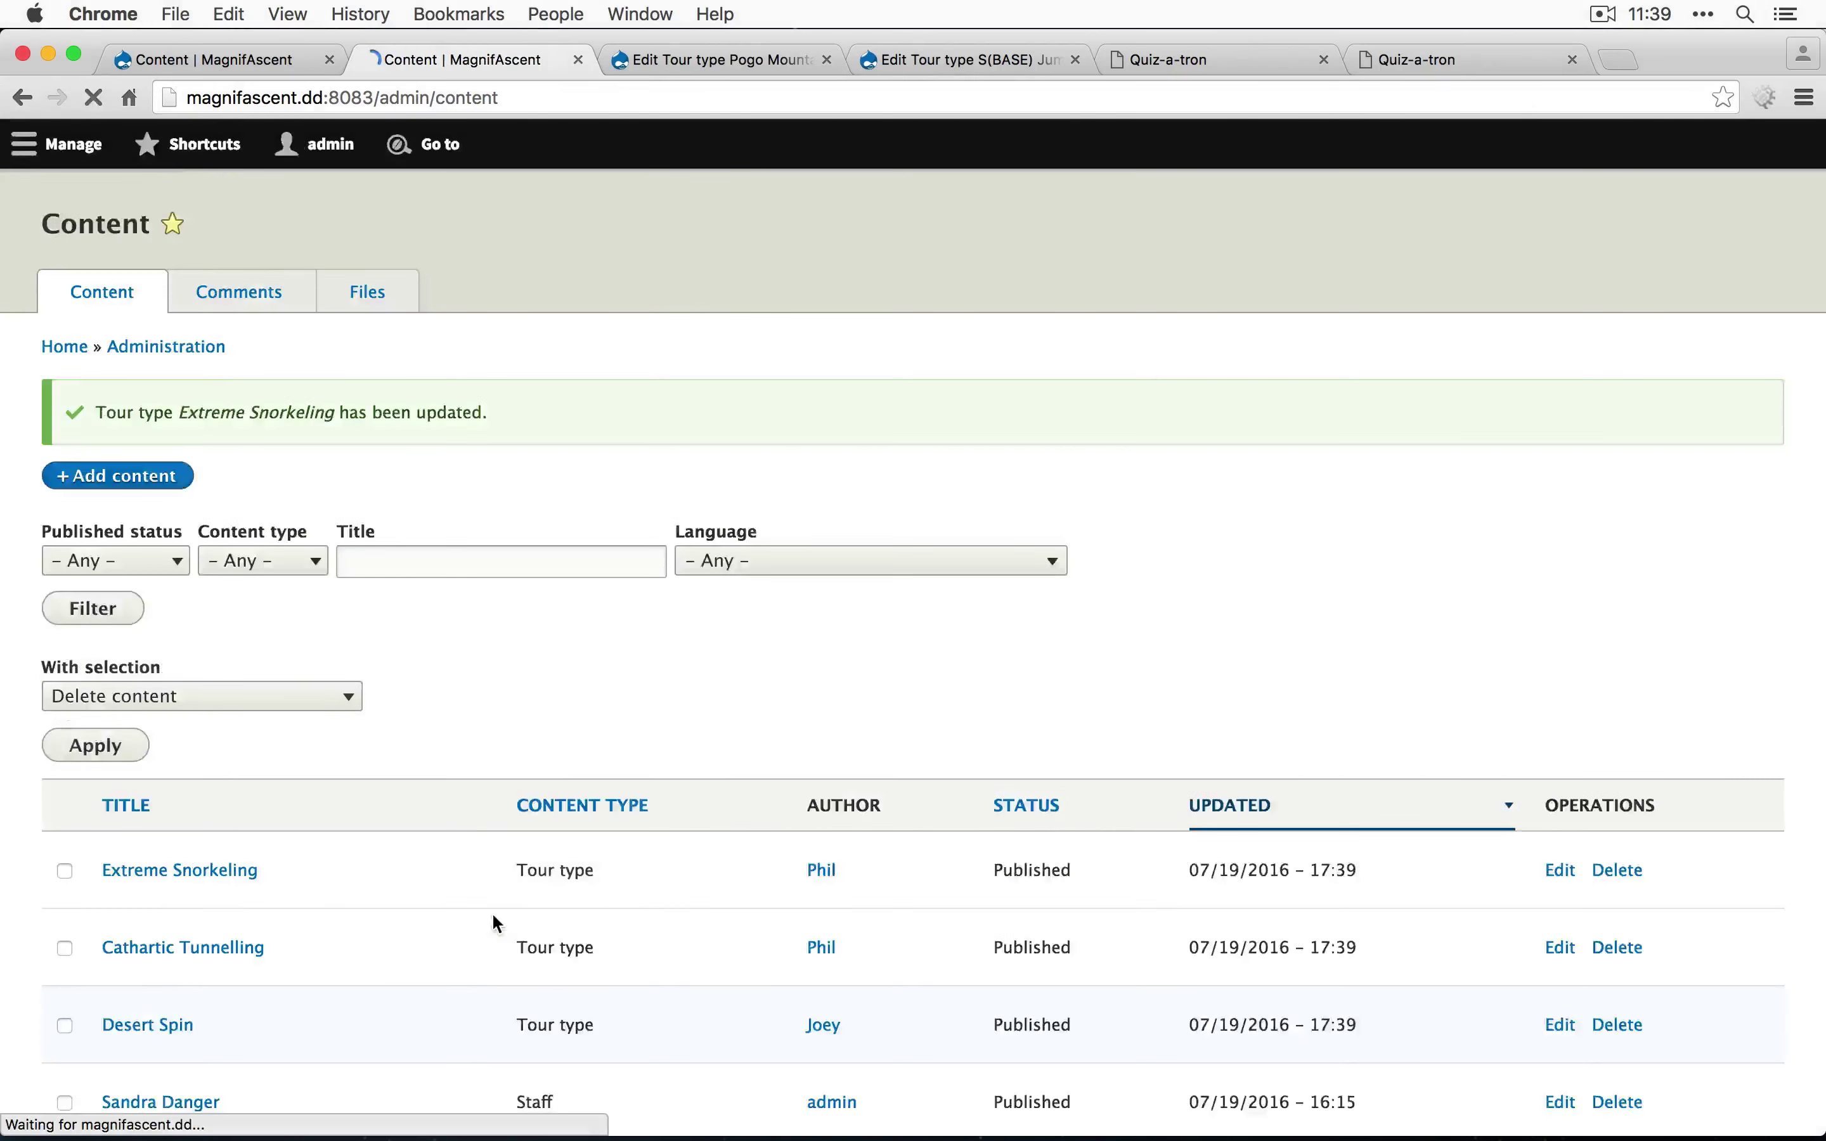
key(super+w)
- Check the author of Pogo Mountain Marathon, set its Staff node to the matching staff page and save it
click(1208, 659)
scroll(1206, 674, down, 3)
click(226, 937)
text(kate)
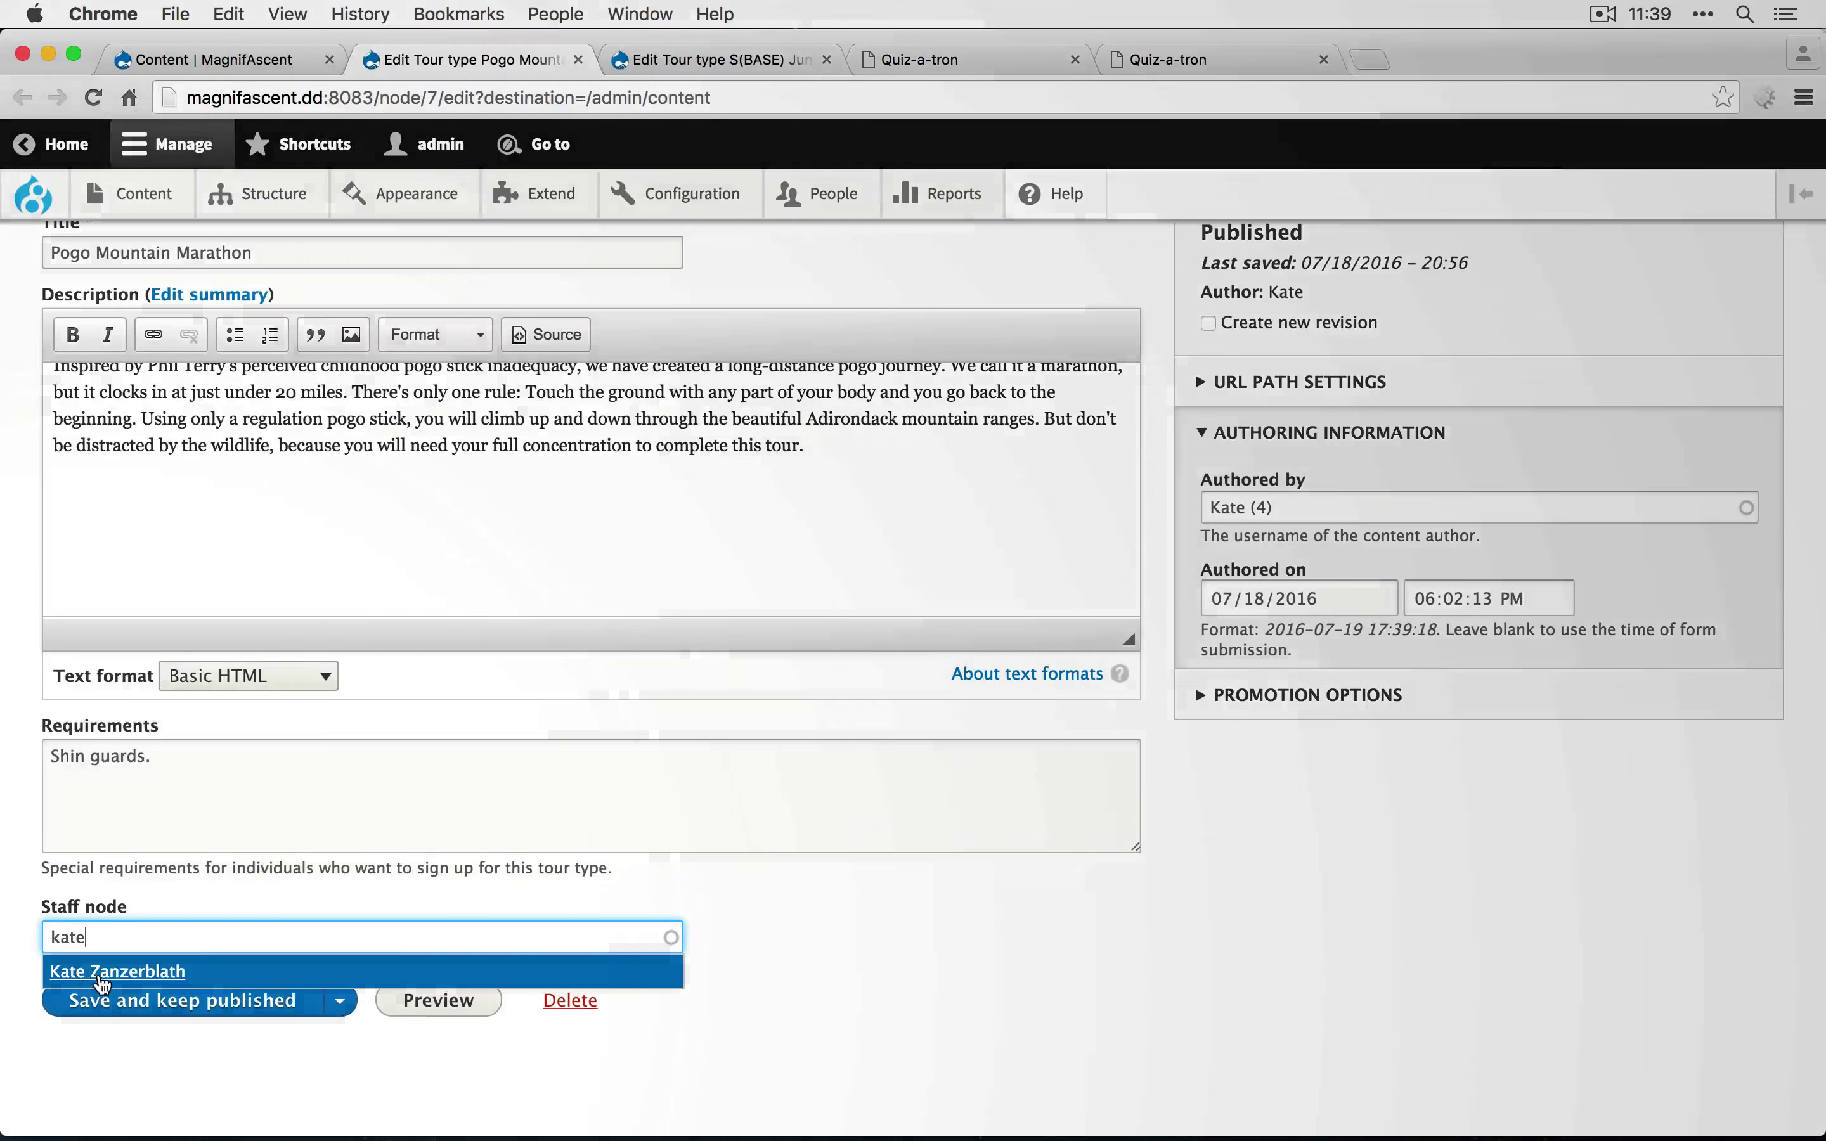
key(Down)
key(Return)
click(134, 1004)
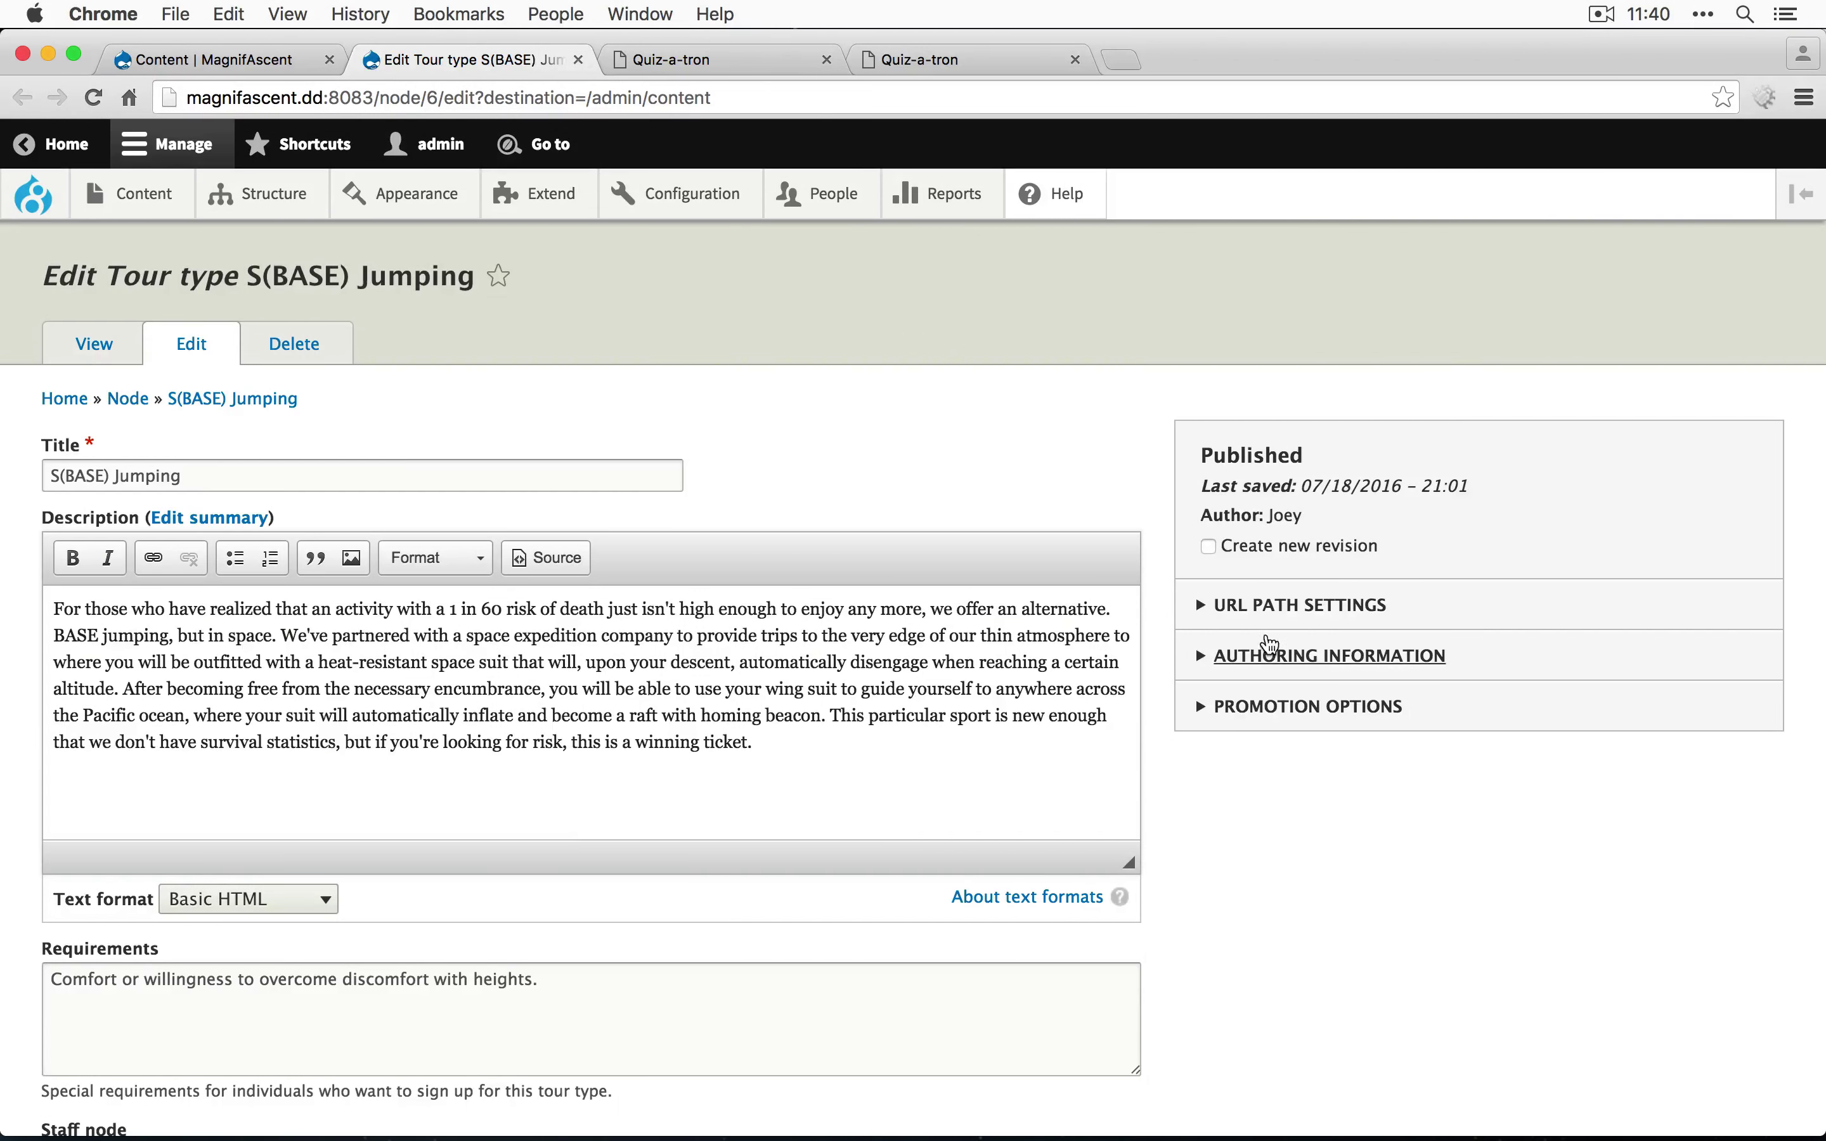
- Check the author of S(BASE) Jumping, set its Staff node to the matching staff page and save it
click(1207, 654)
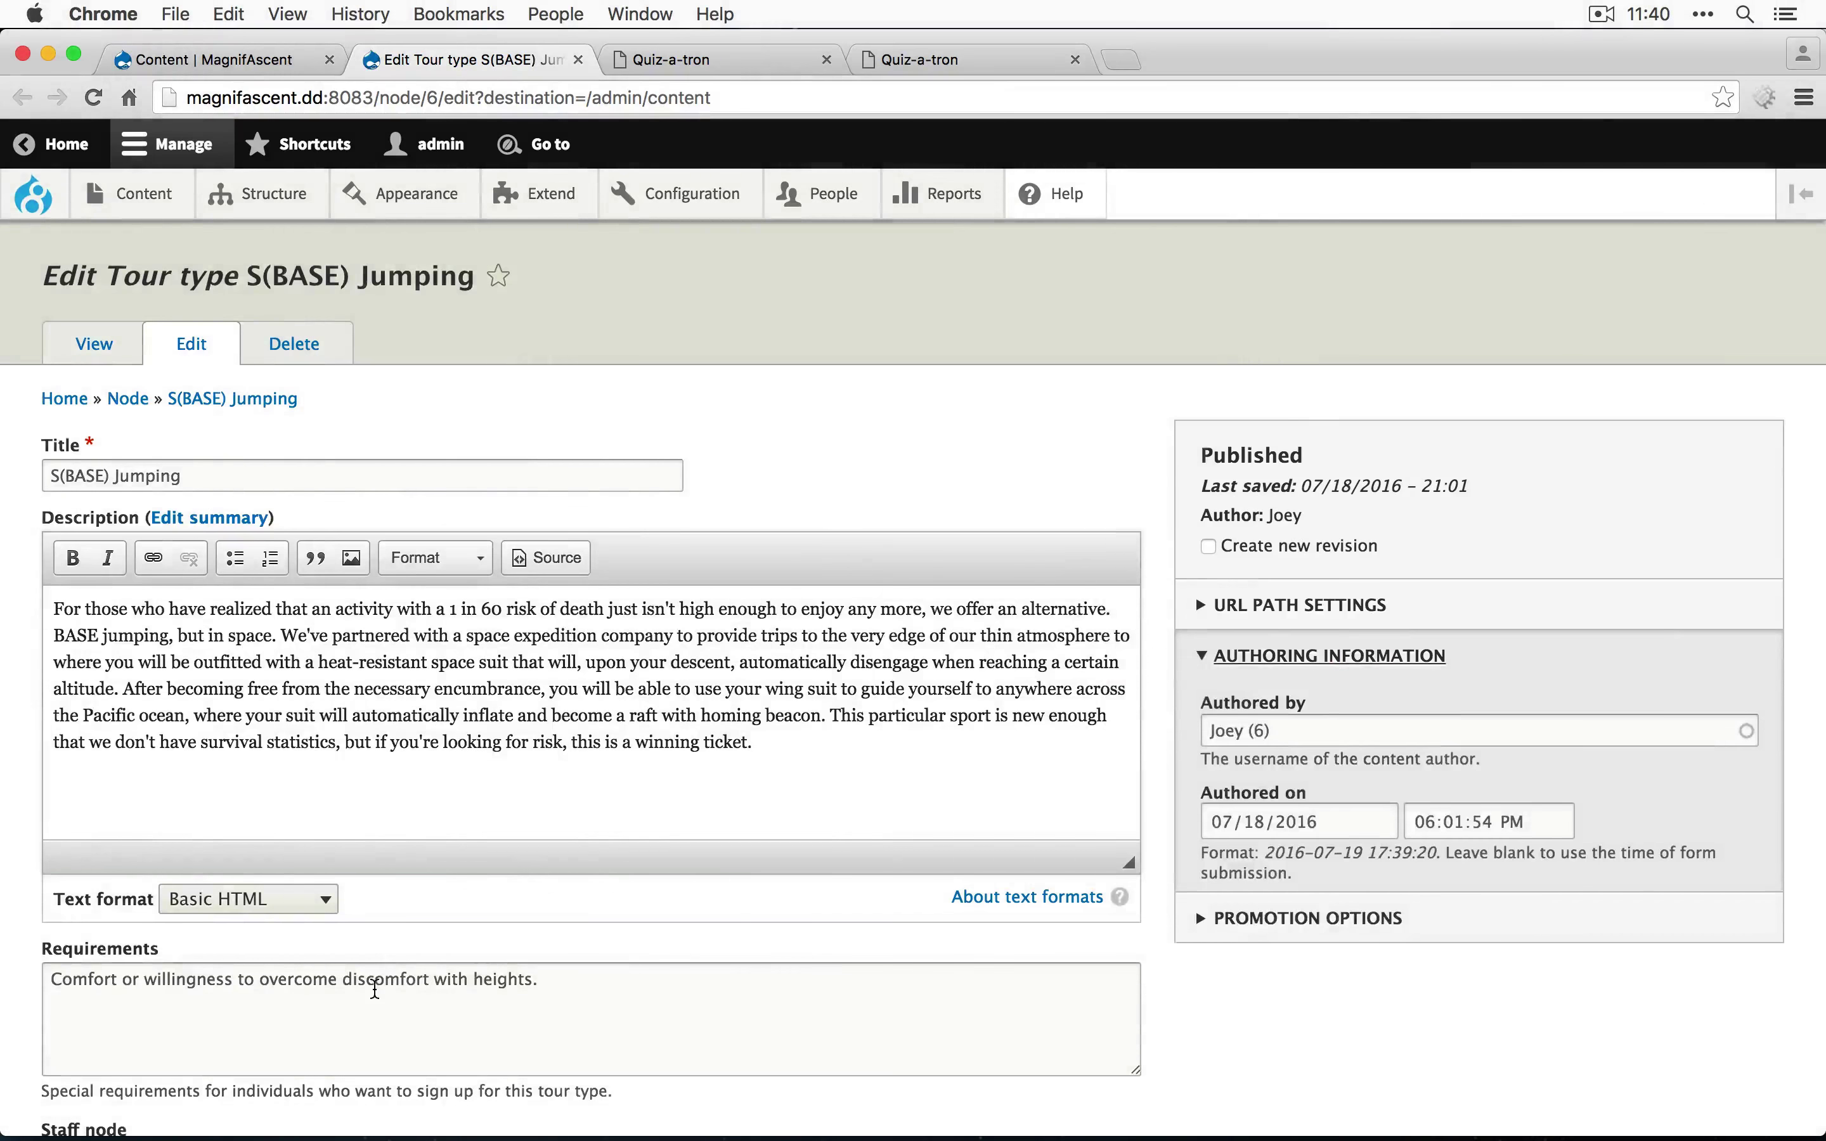
scroll(1207, 654, down, 3)
click(362, 936)
text(Jo)
key(Down)
key(Return)
click(113, 1000)
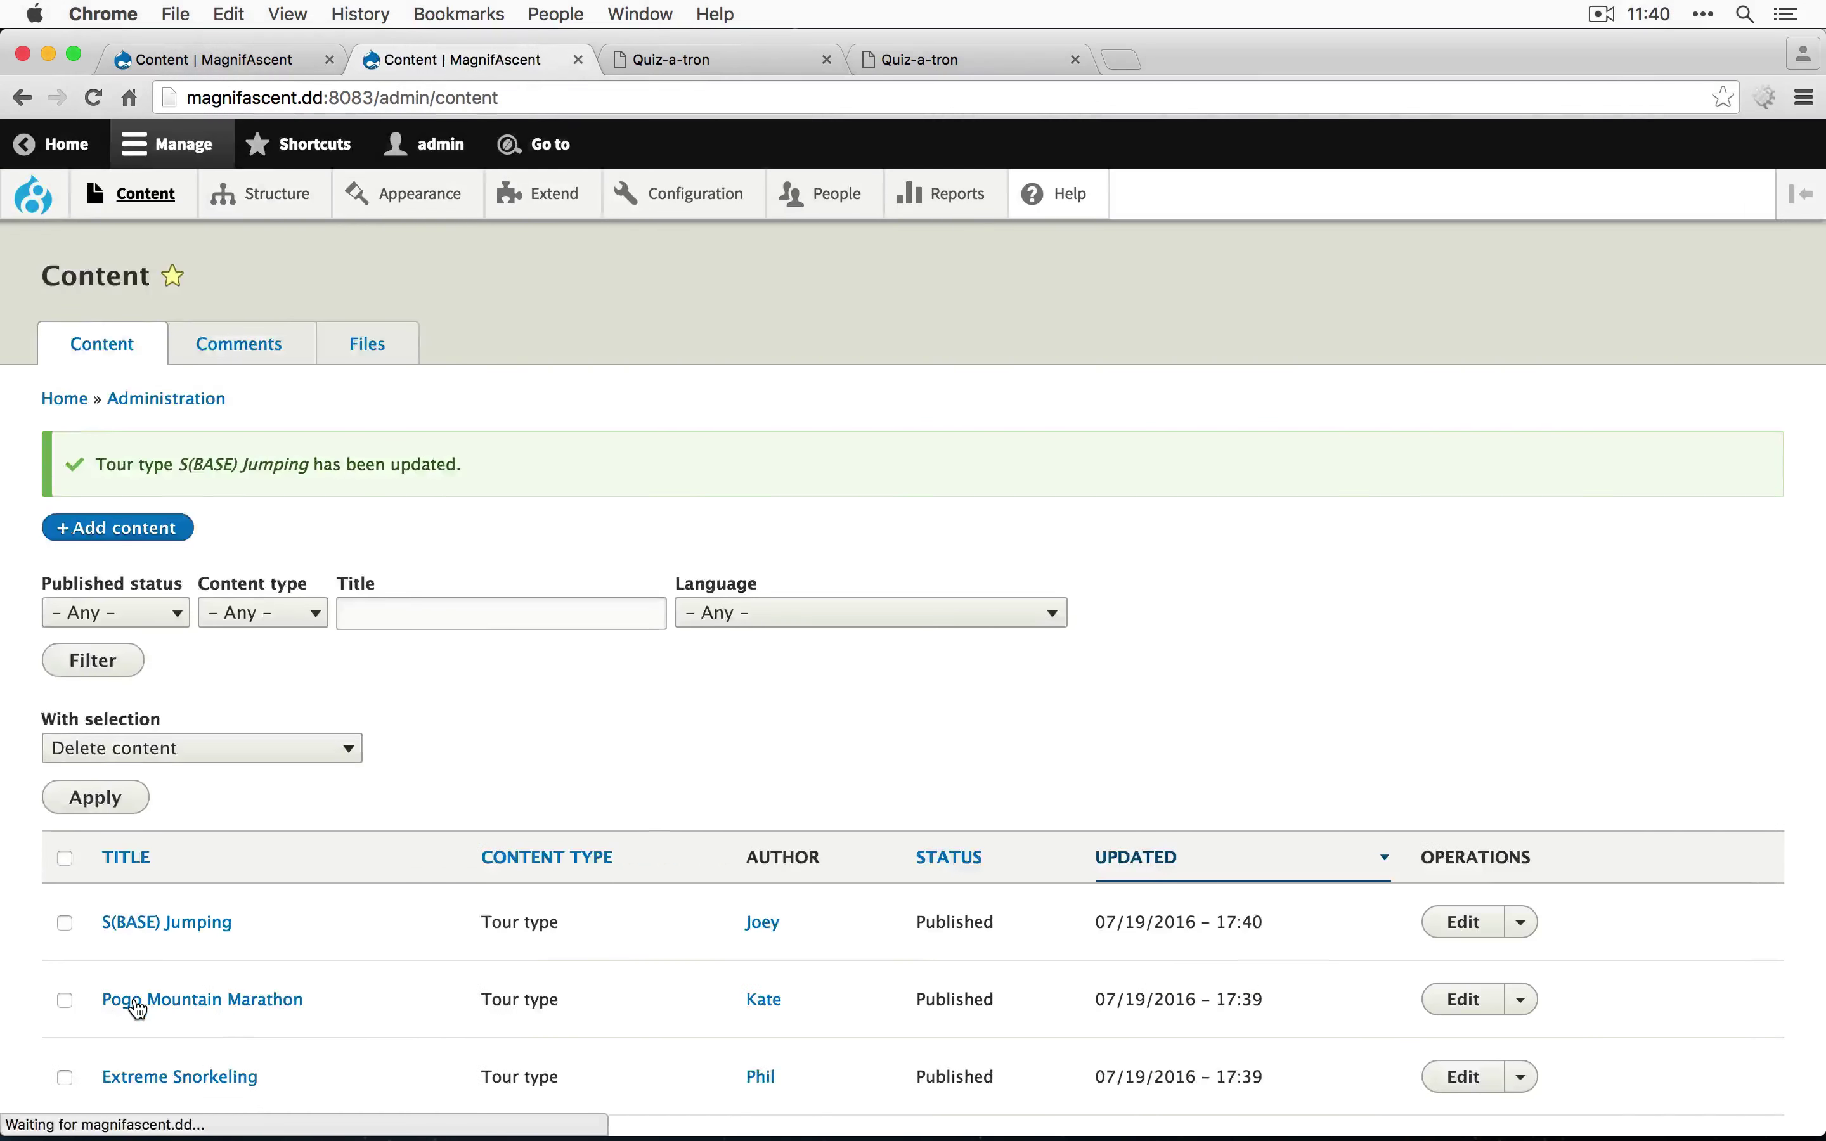
- Filter the site's views by "tour" and open the Tour types view for editing
click(213, 64)
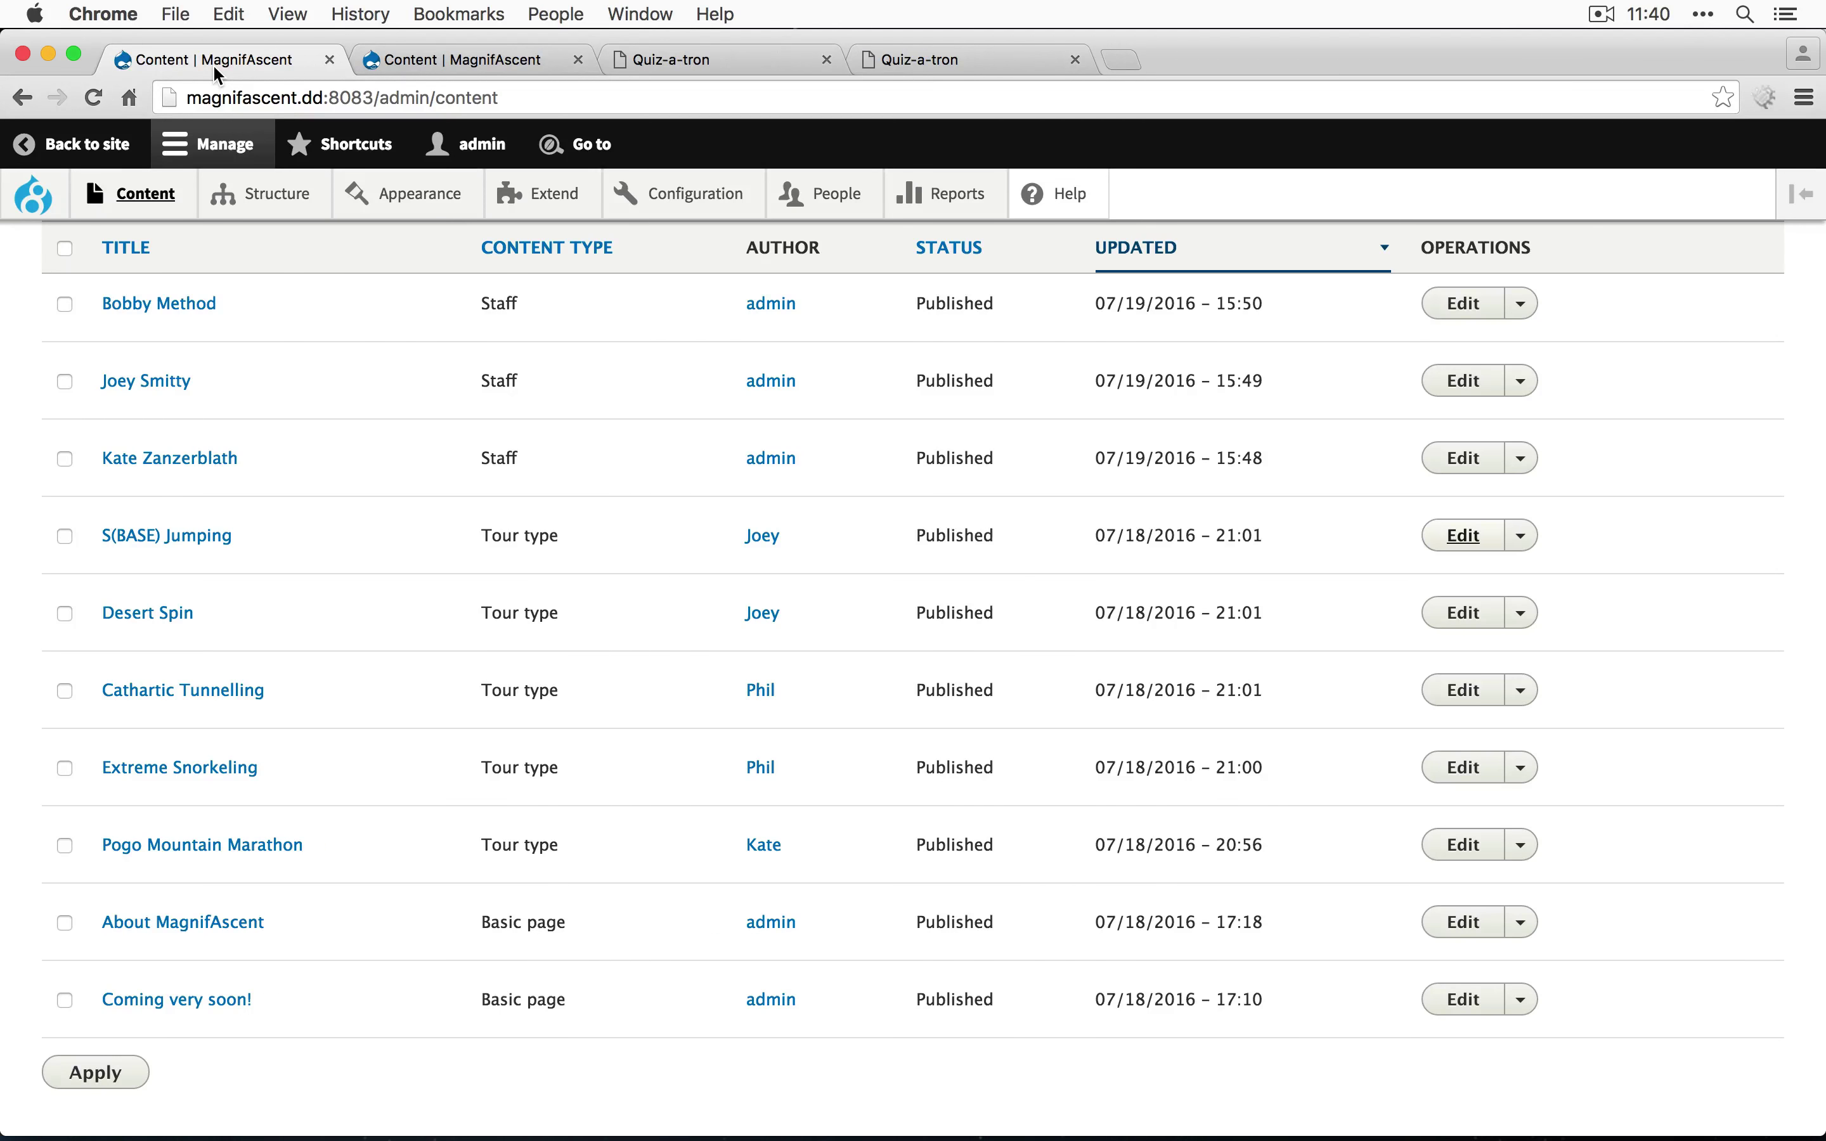
mouse_move(265, 198)
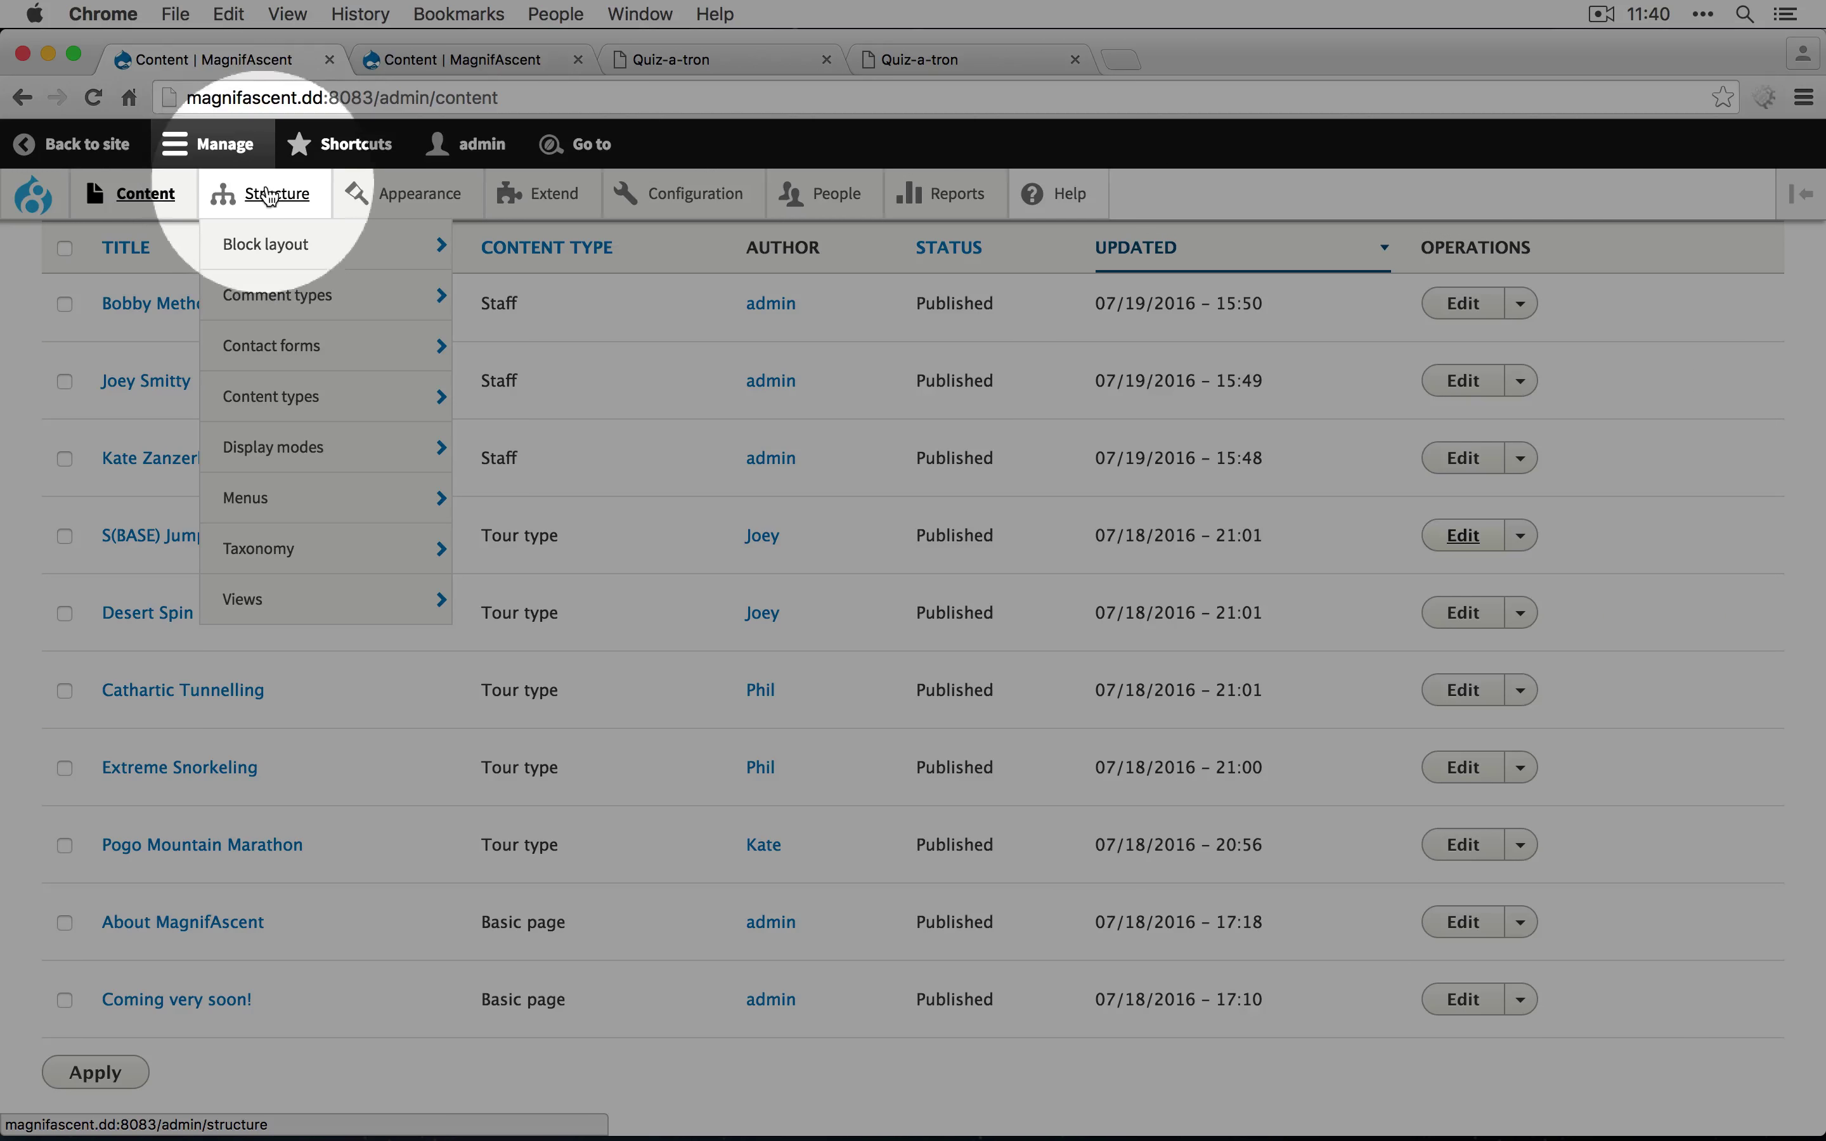
click(303, 601)
click(178, 496)
text(tour)
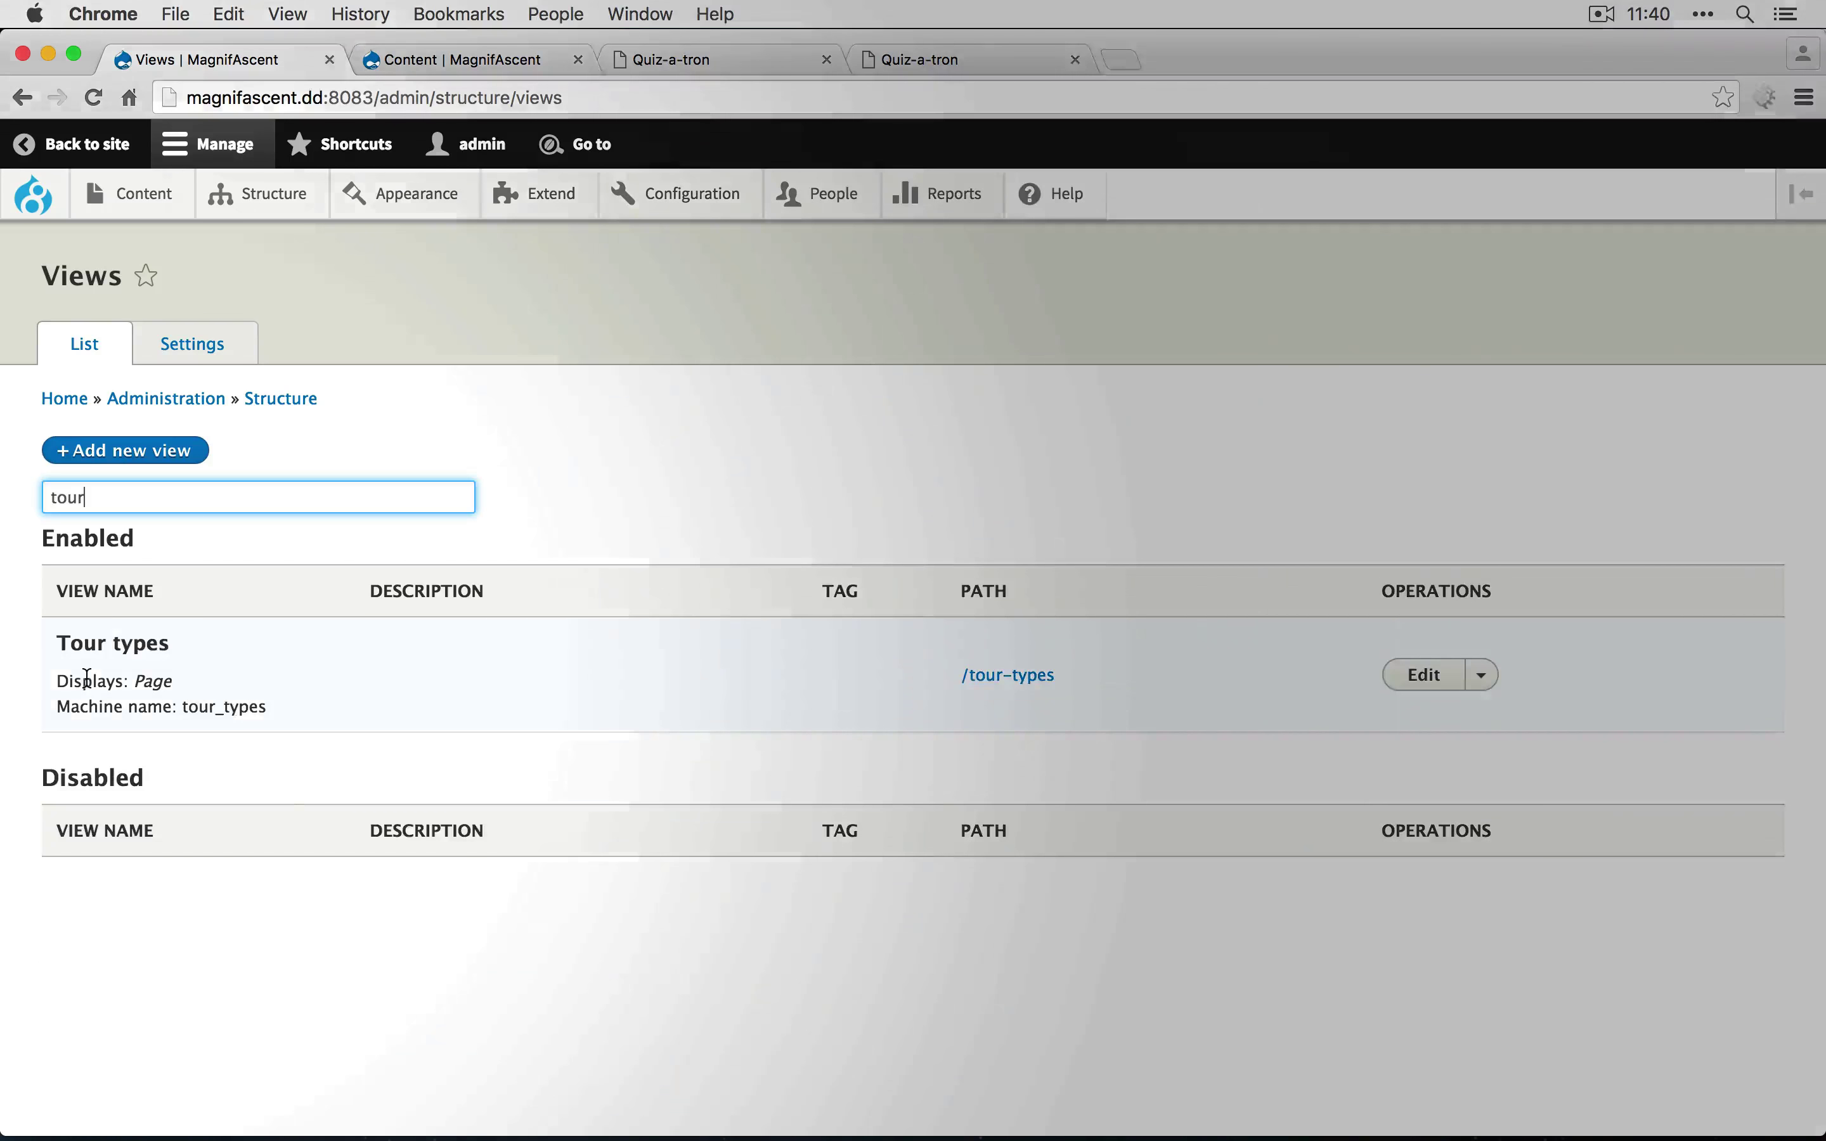
click(1421, 679)
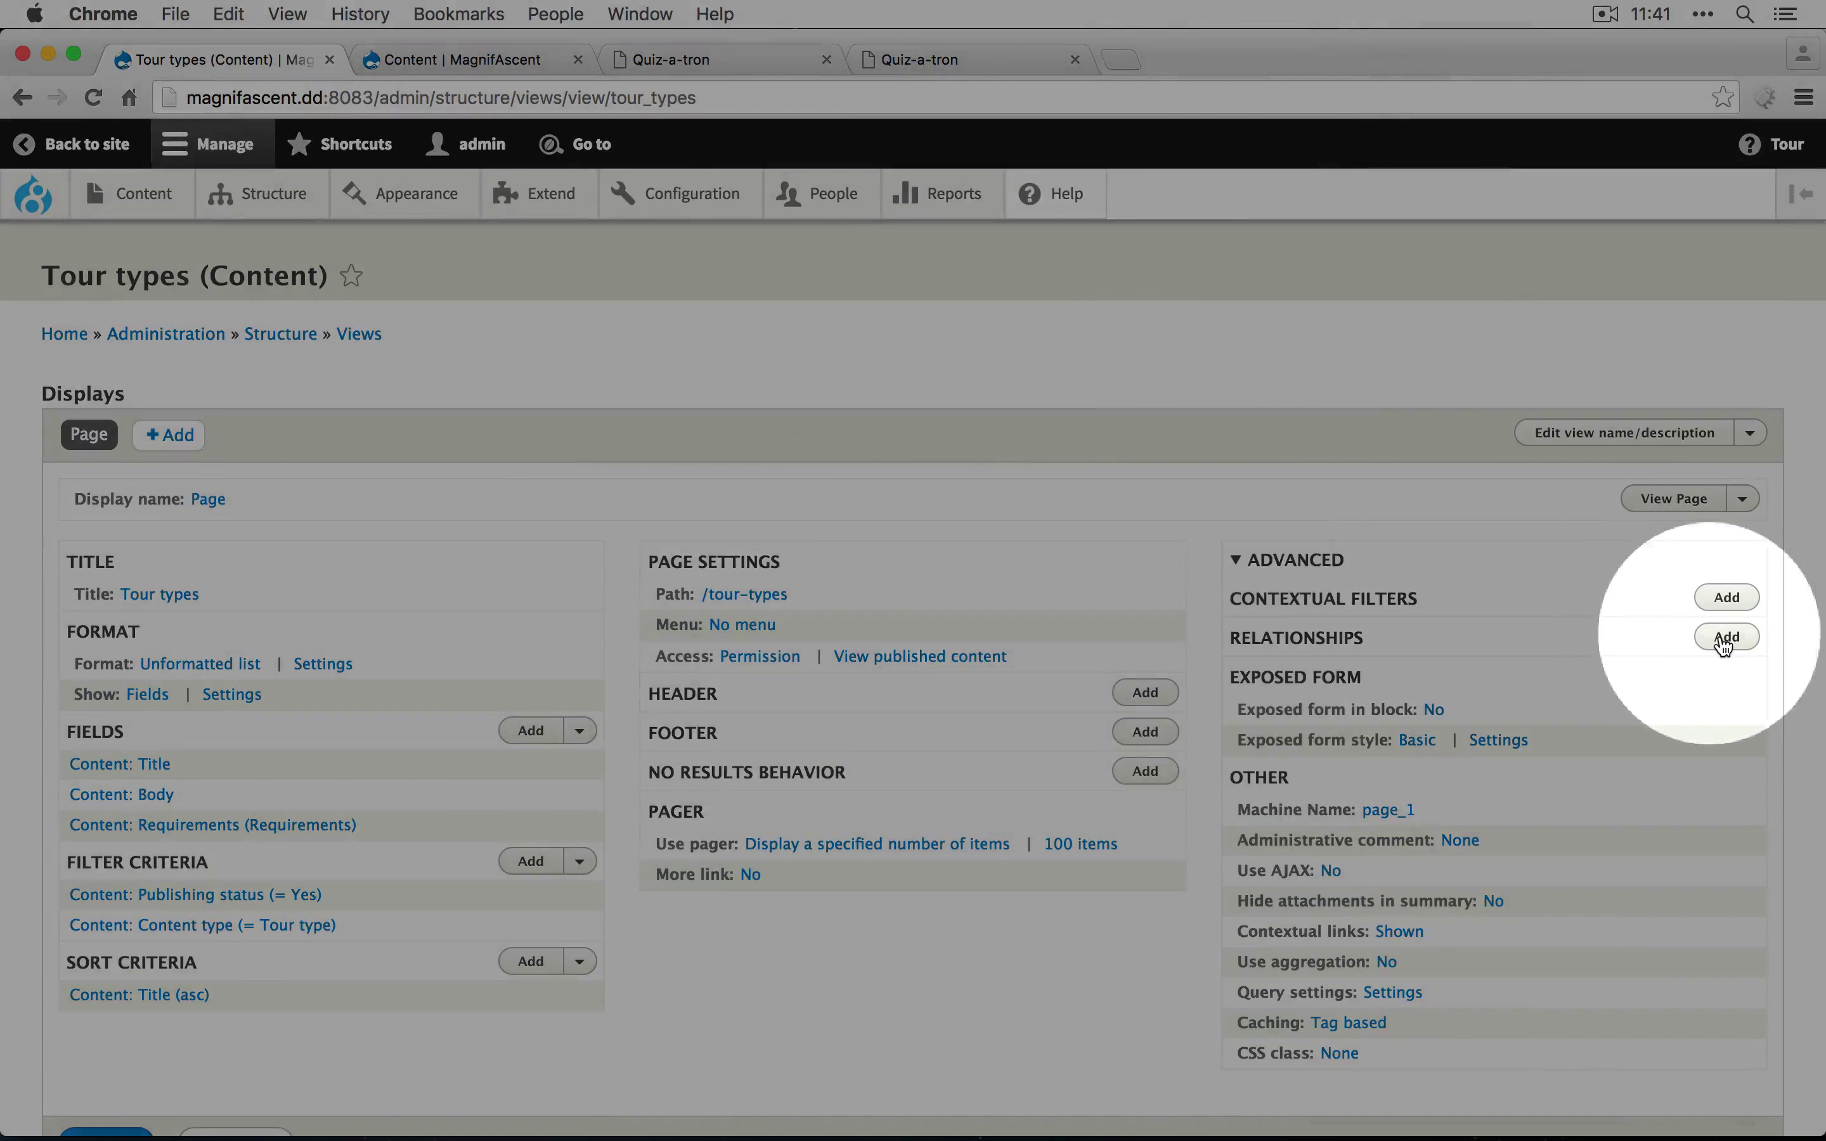
- Add the relationship "Content referenced from field_staff_node" to the Tour types view with its default settings
click(1728, 636)
text(staf)
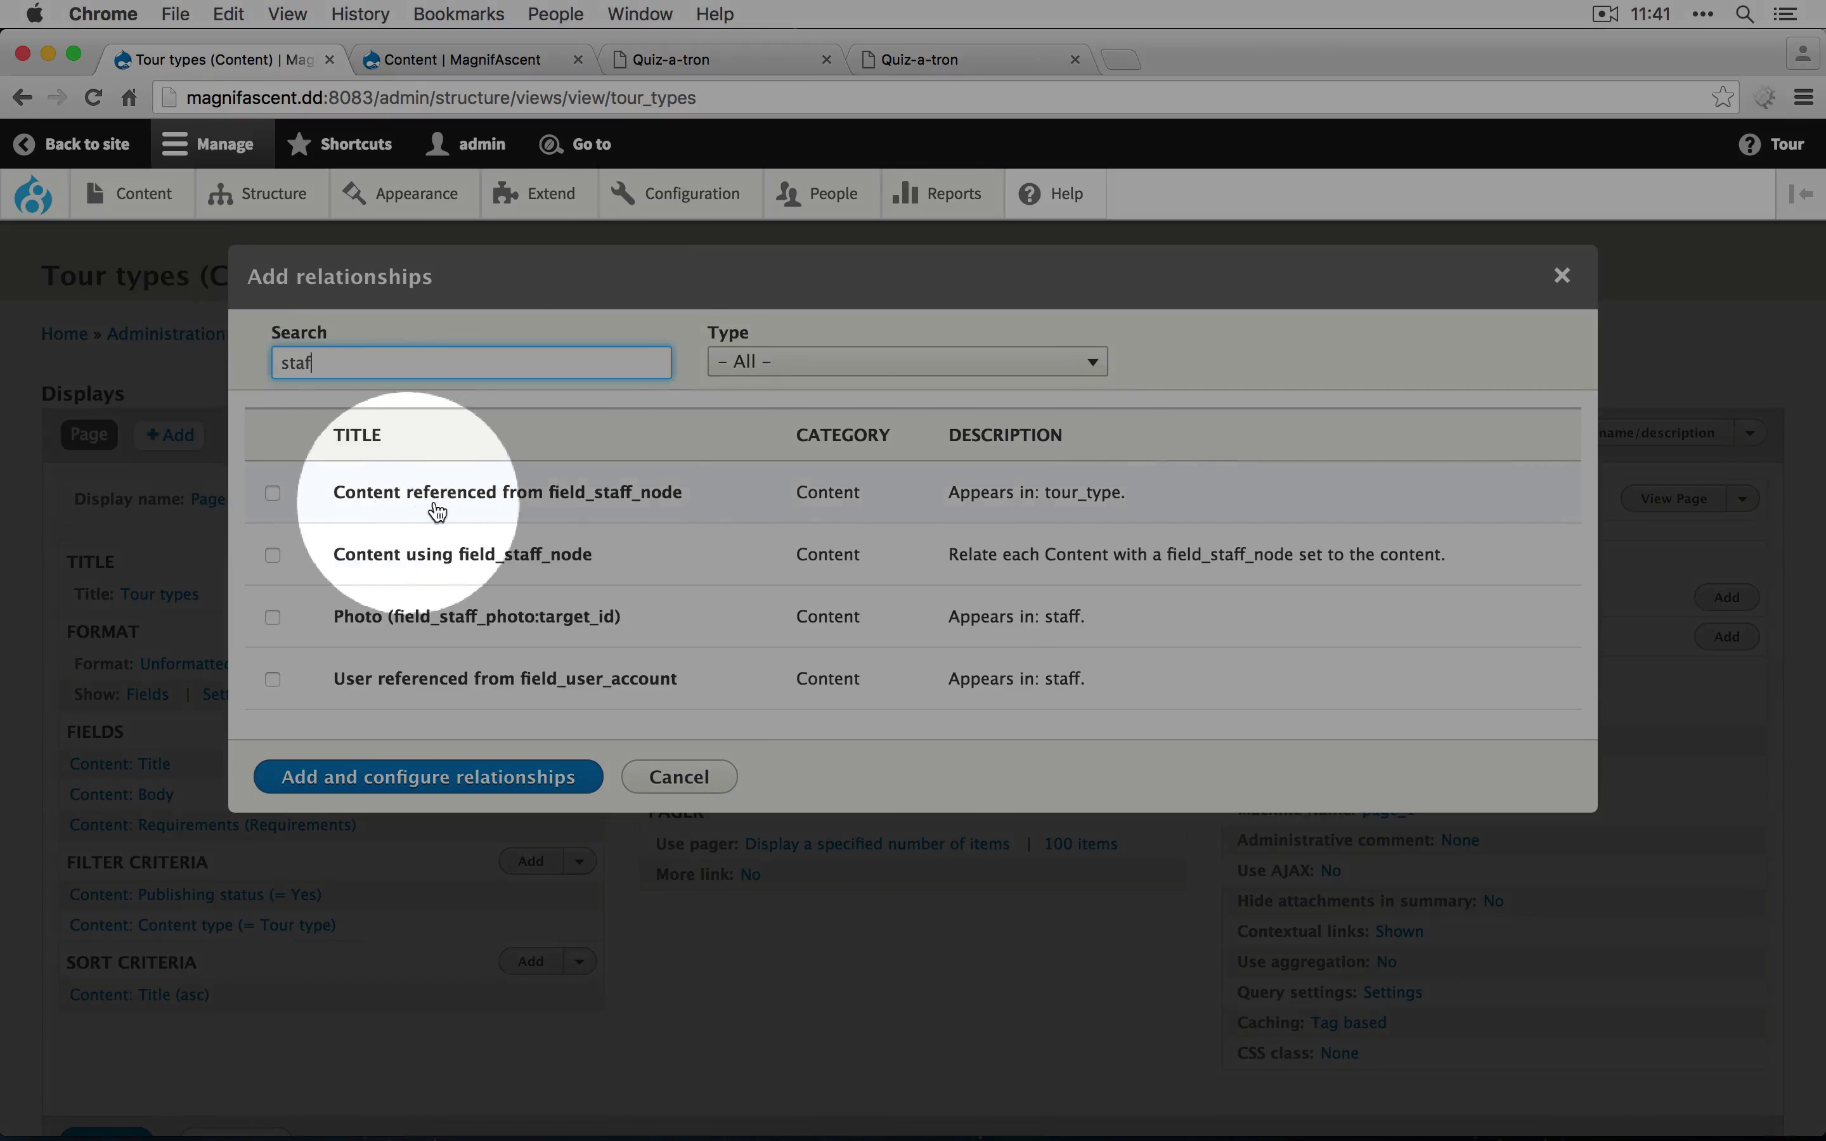
click(488, 510)
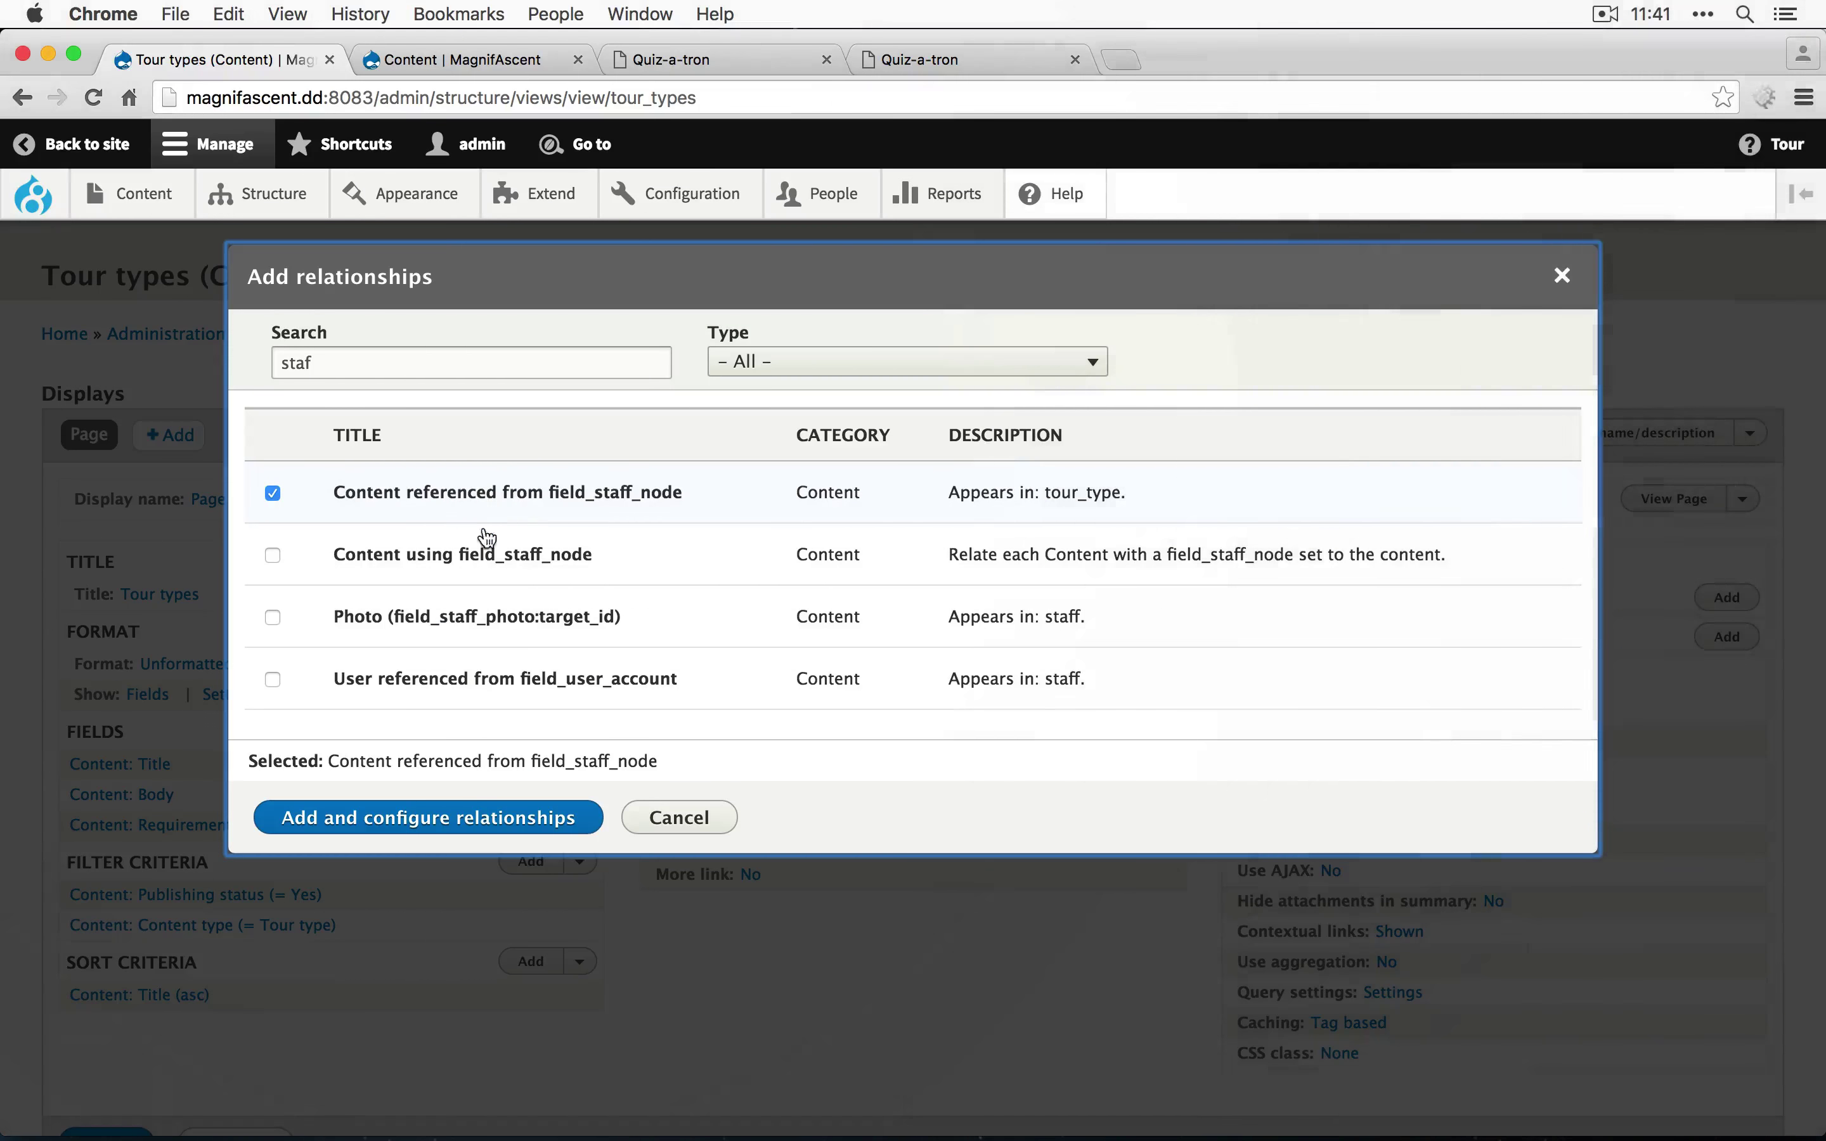
click(448, 823)
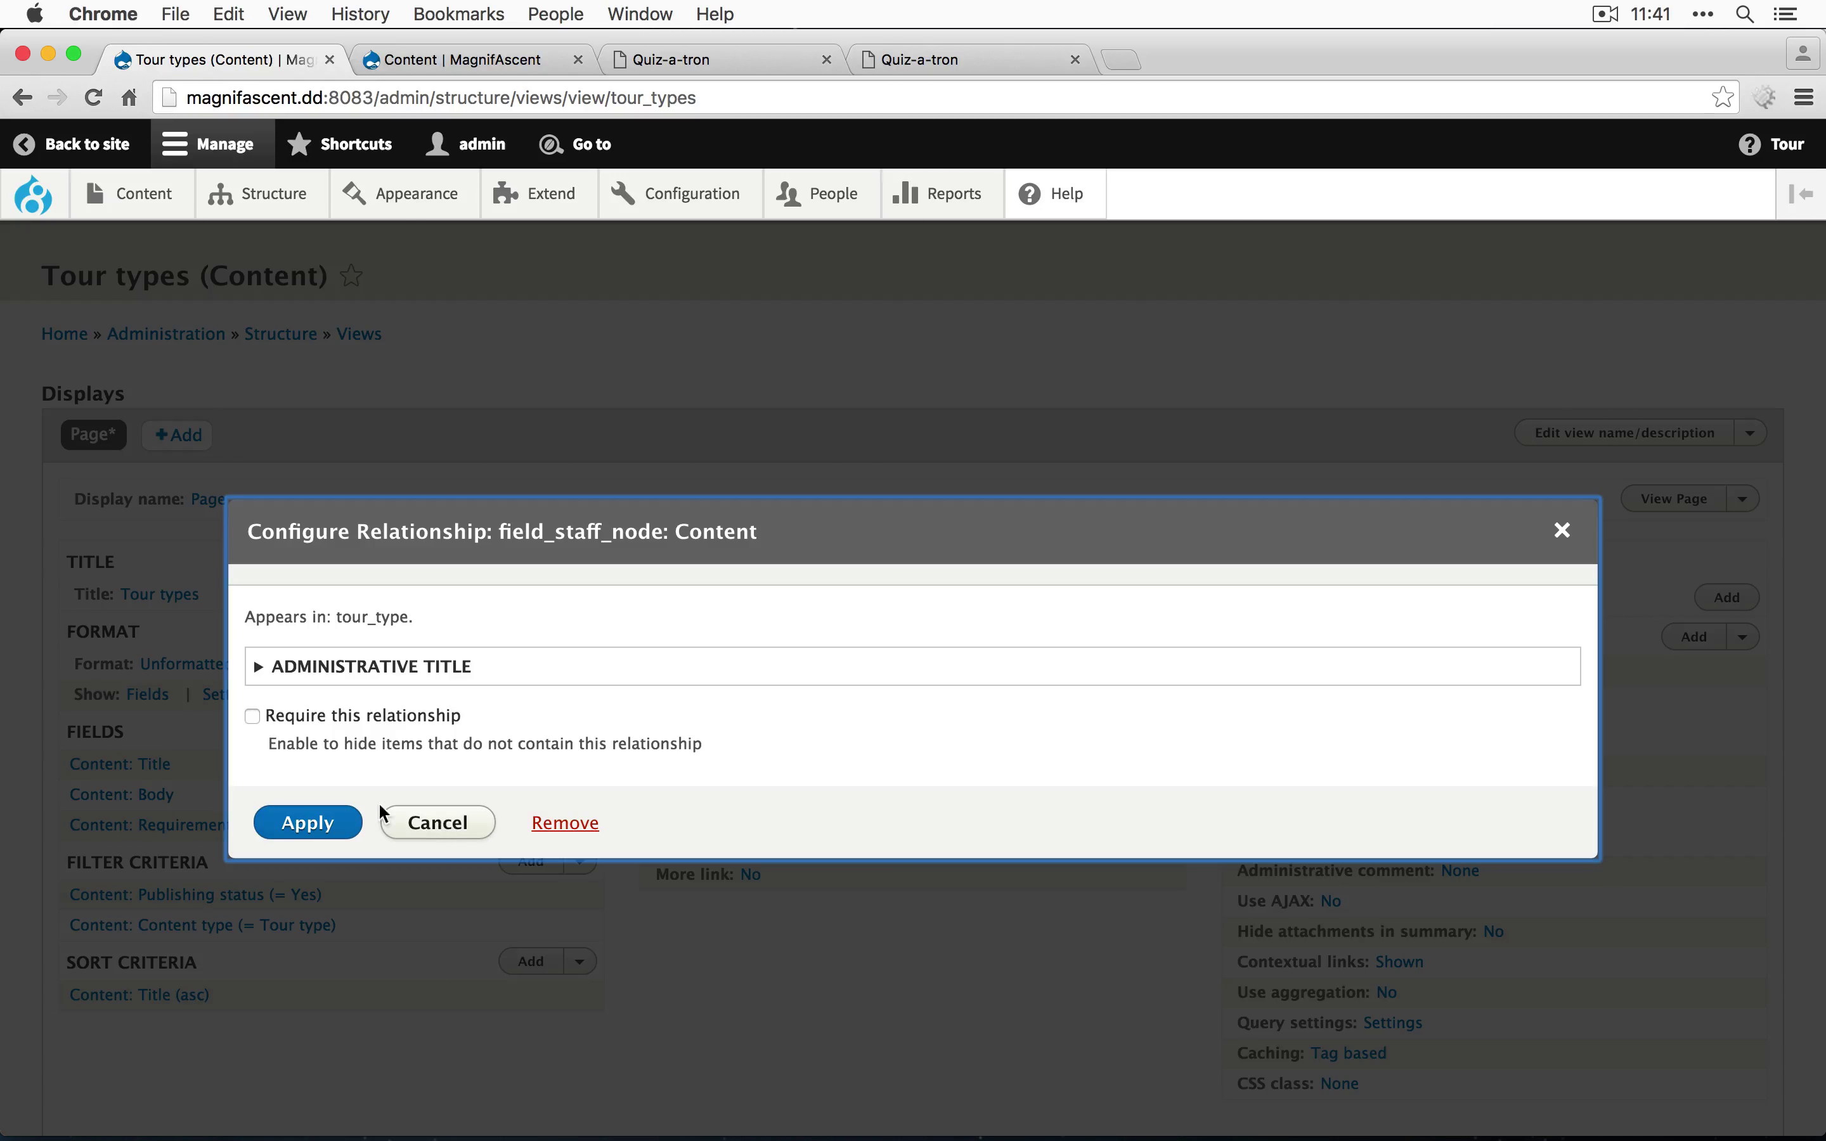
click(338, 820)
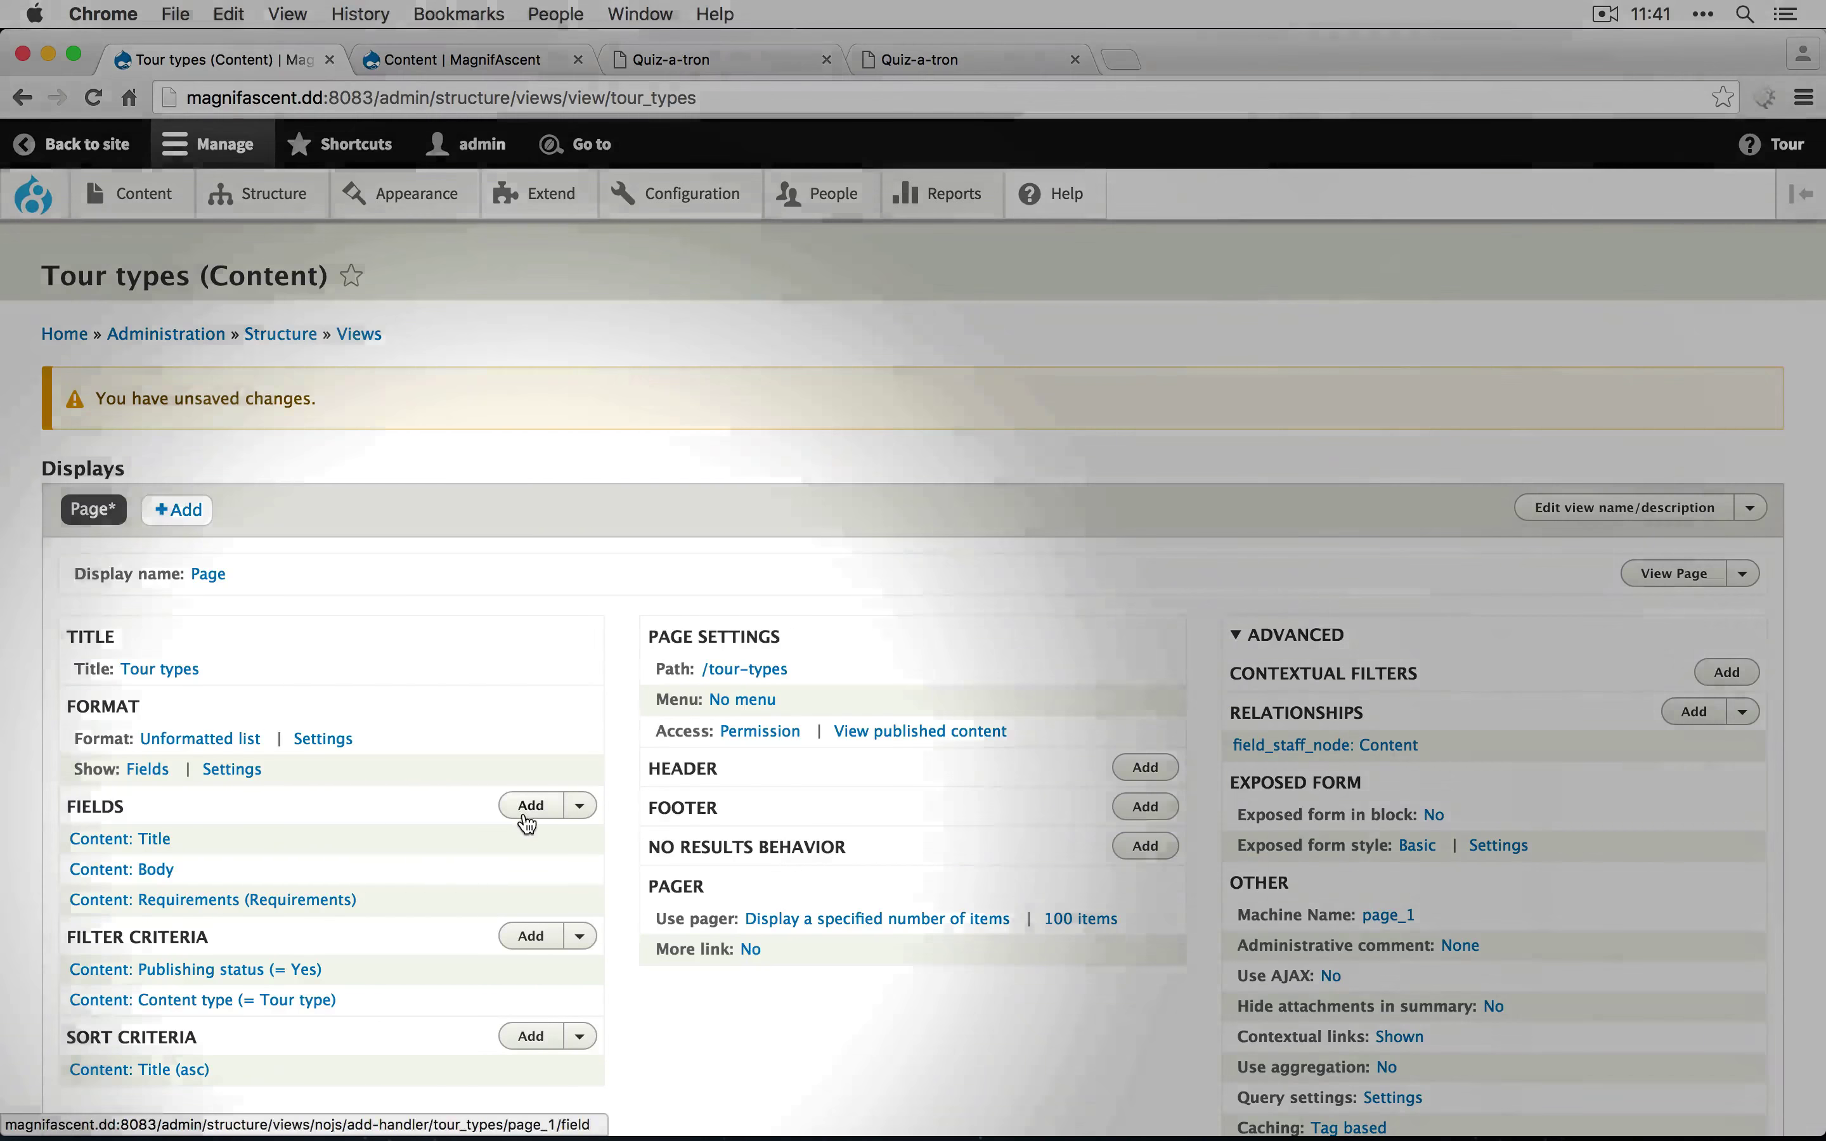
- Add the staff Photo field through the field_staff_node: Content relationship with the Thumbnail (100×100) image style, and check the view's preview
click(531, 821)
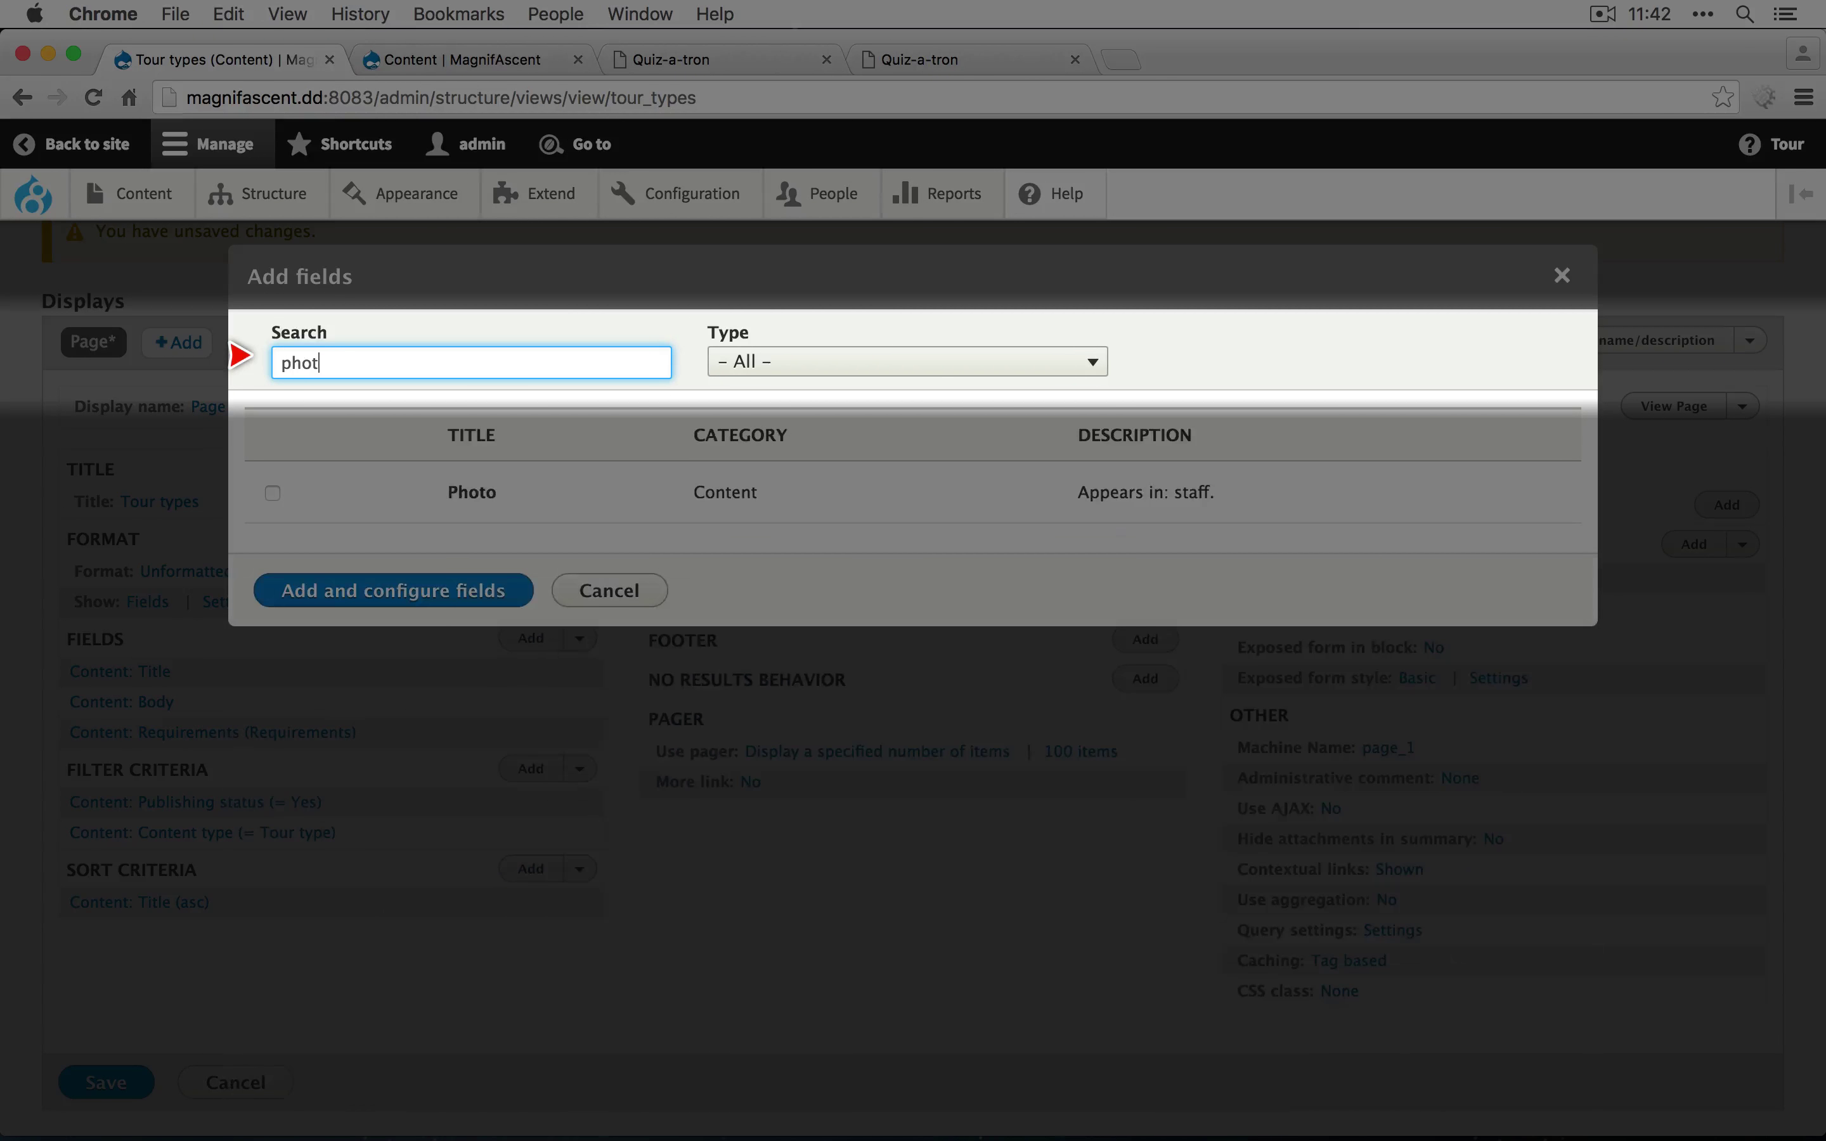
click(448, 493)
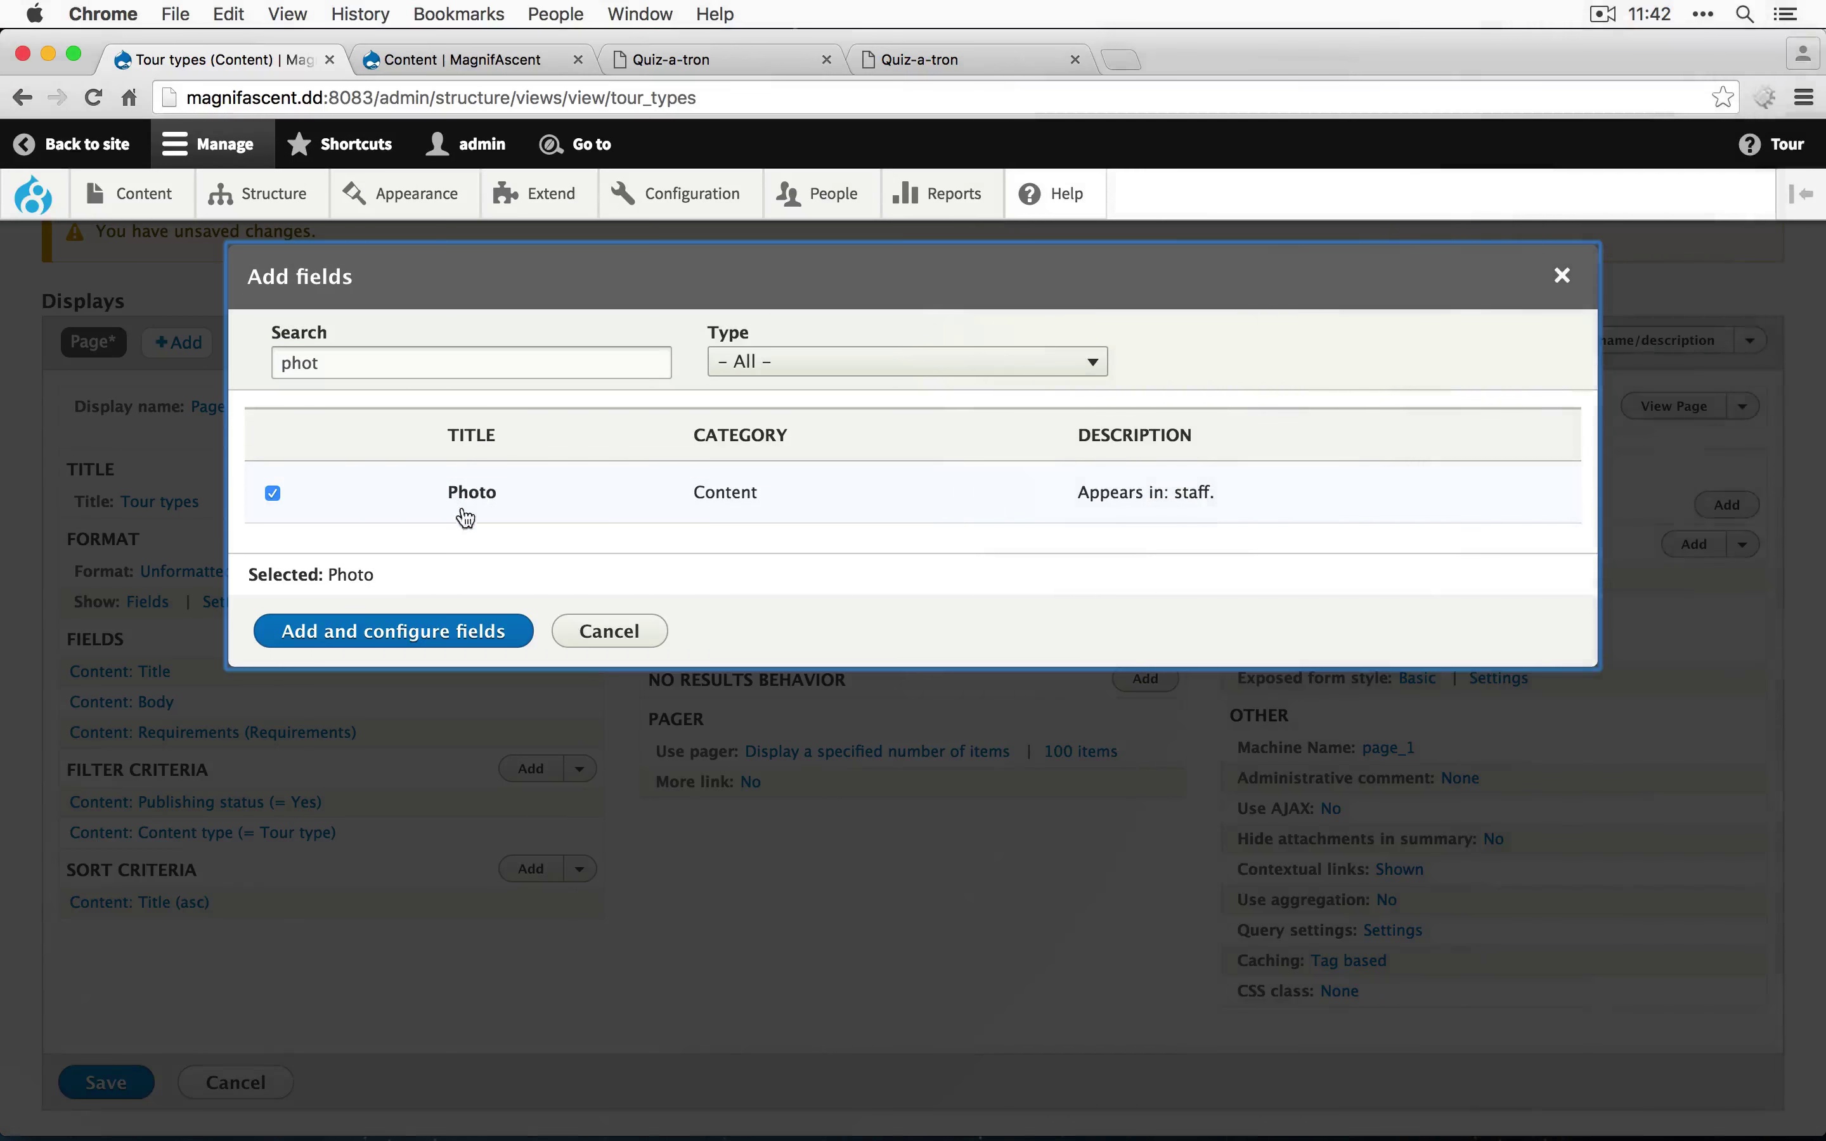
click(353, 631)
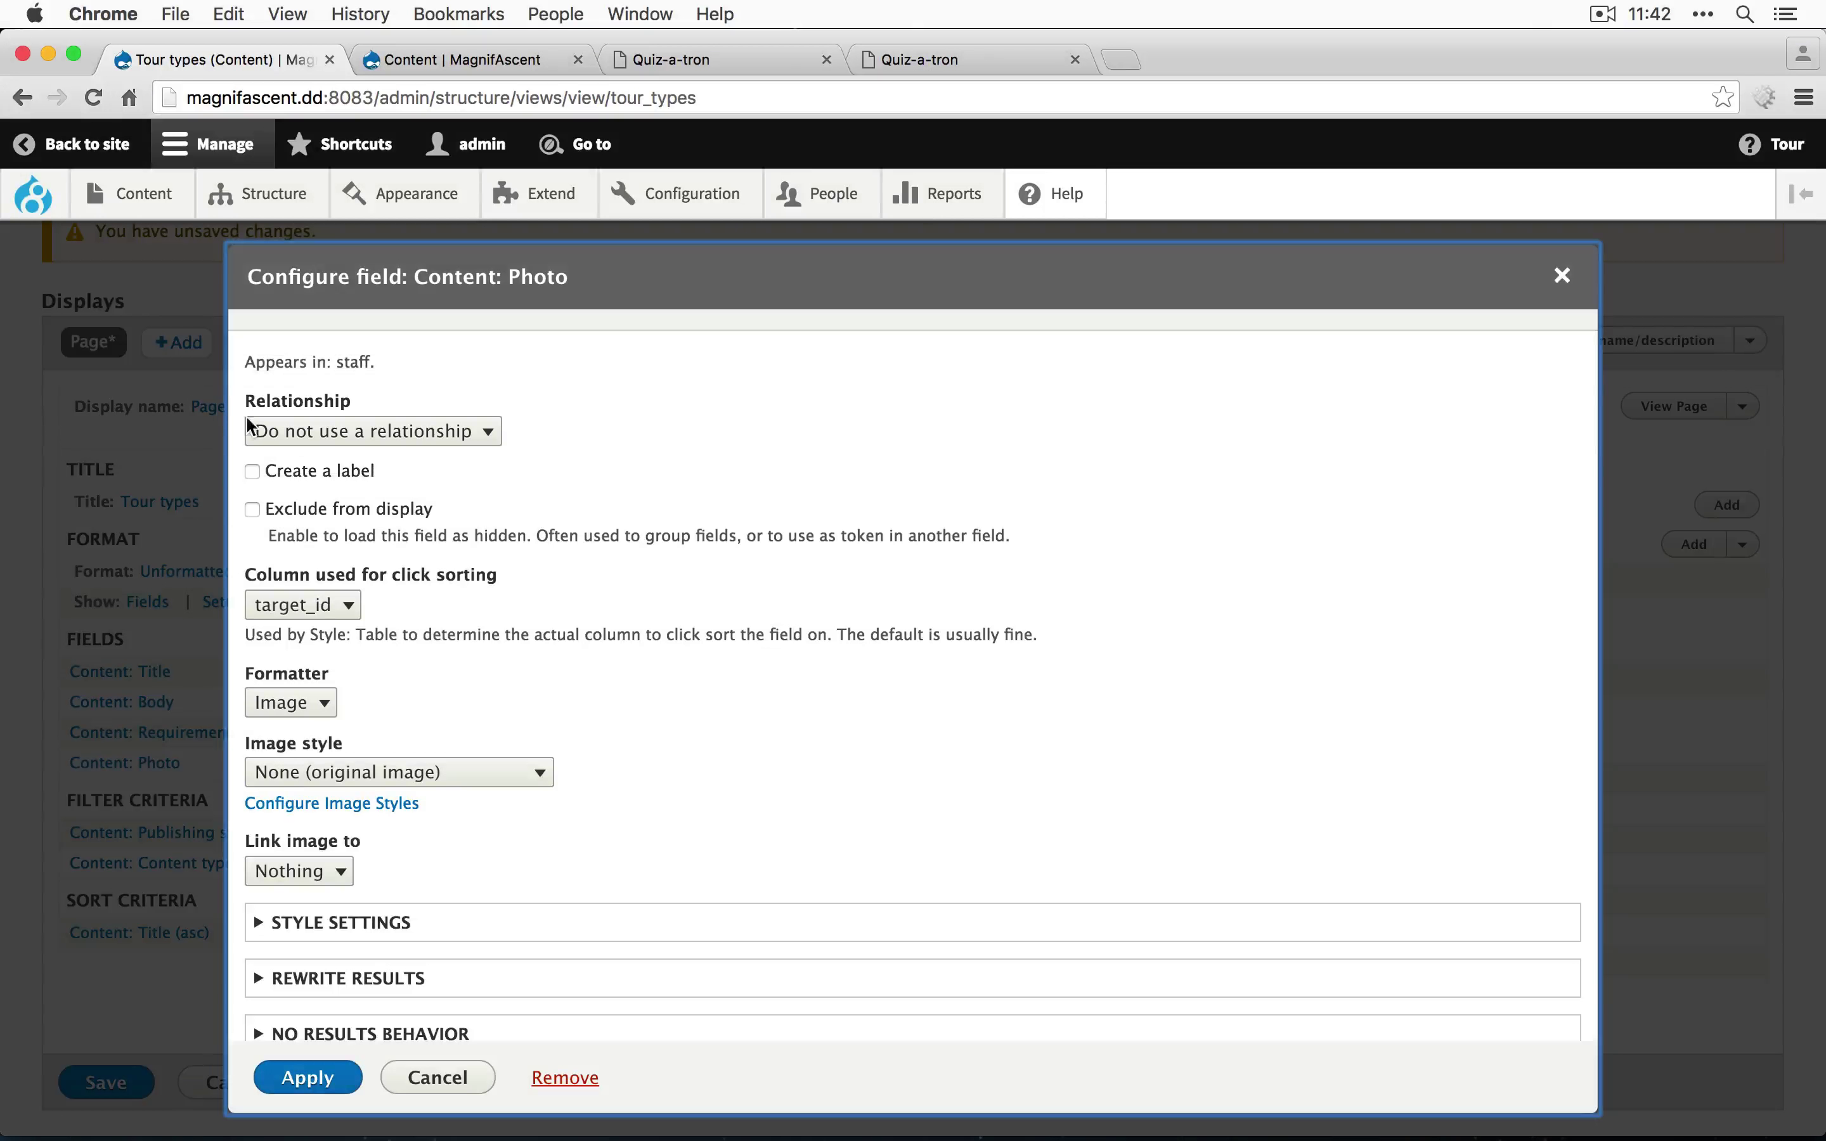
click(325, 432)
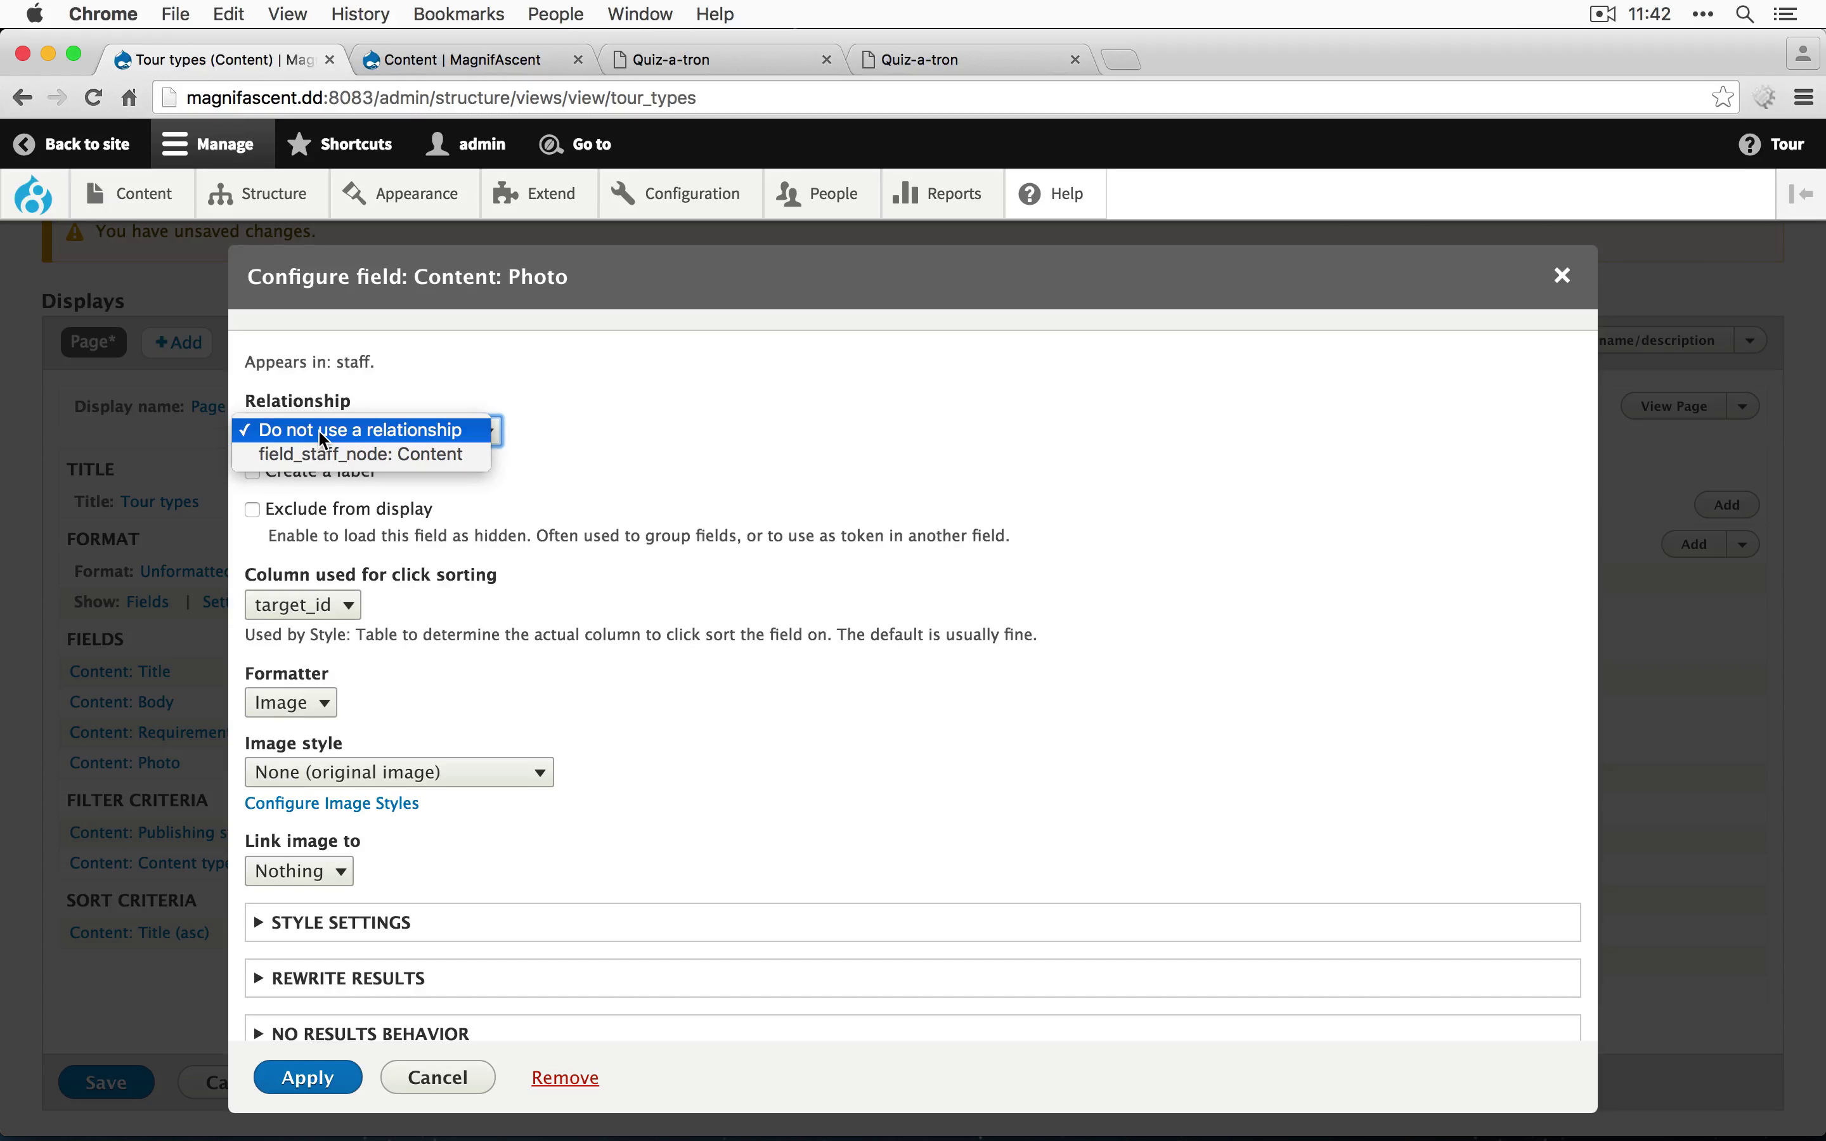
click(328, 455)
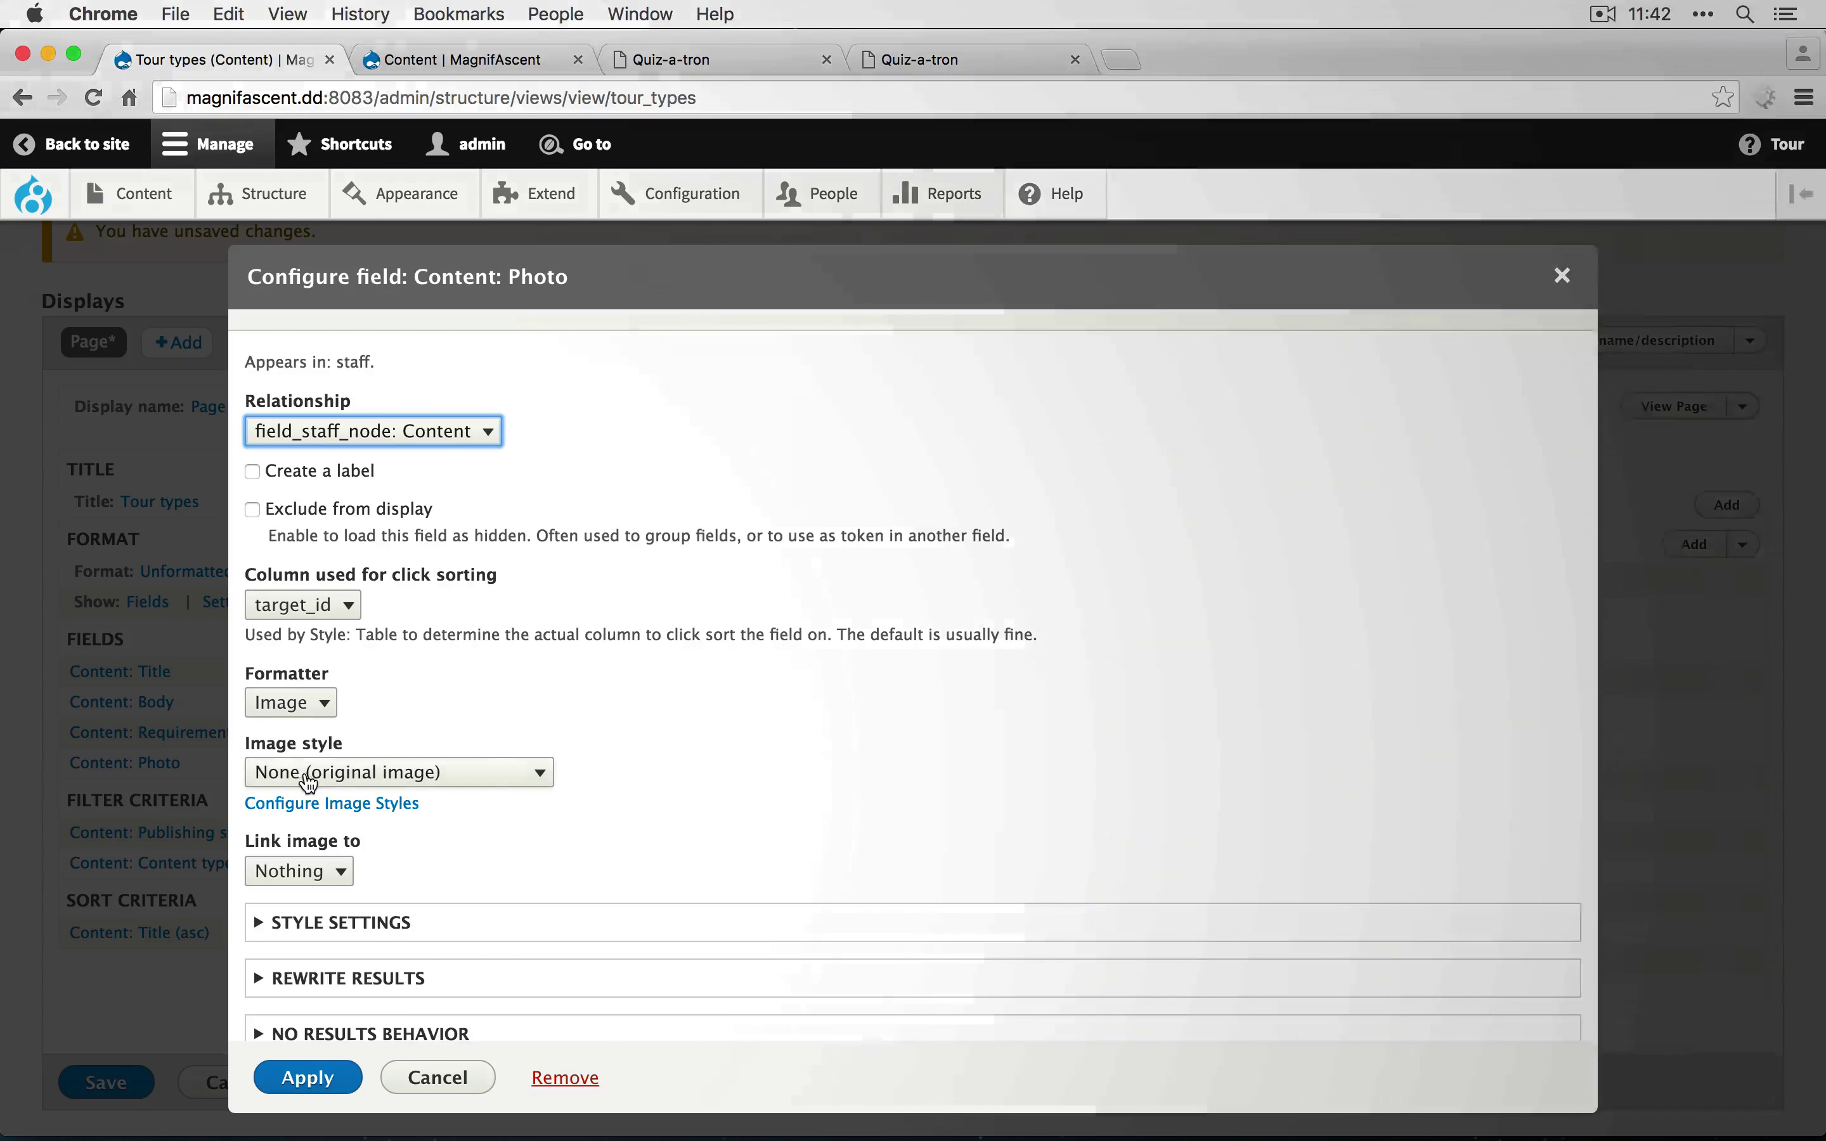
click(317, 772)
click(318, 845)
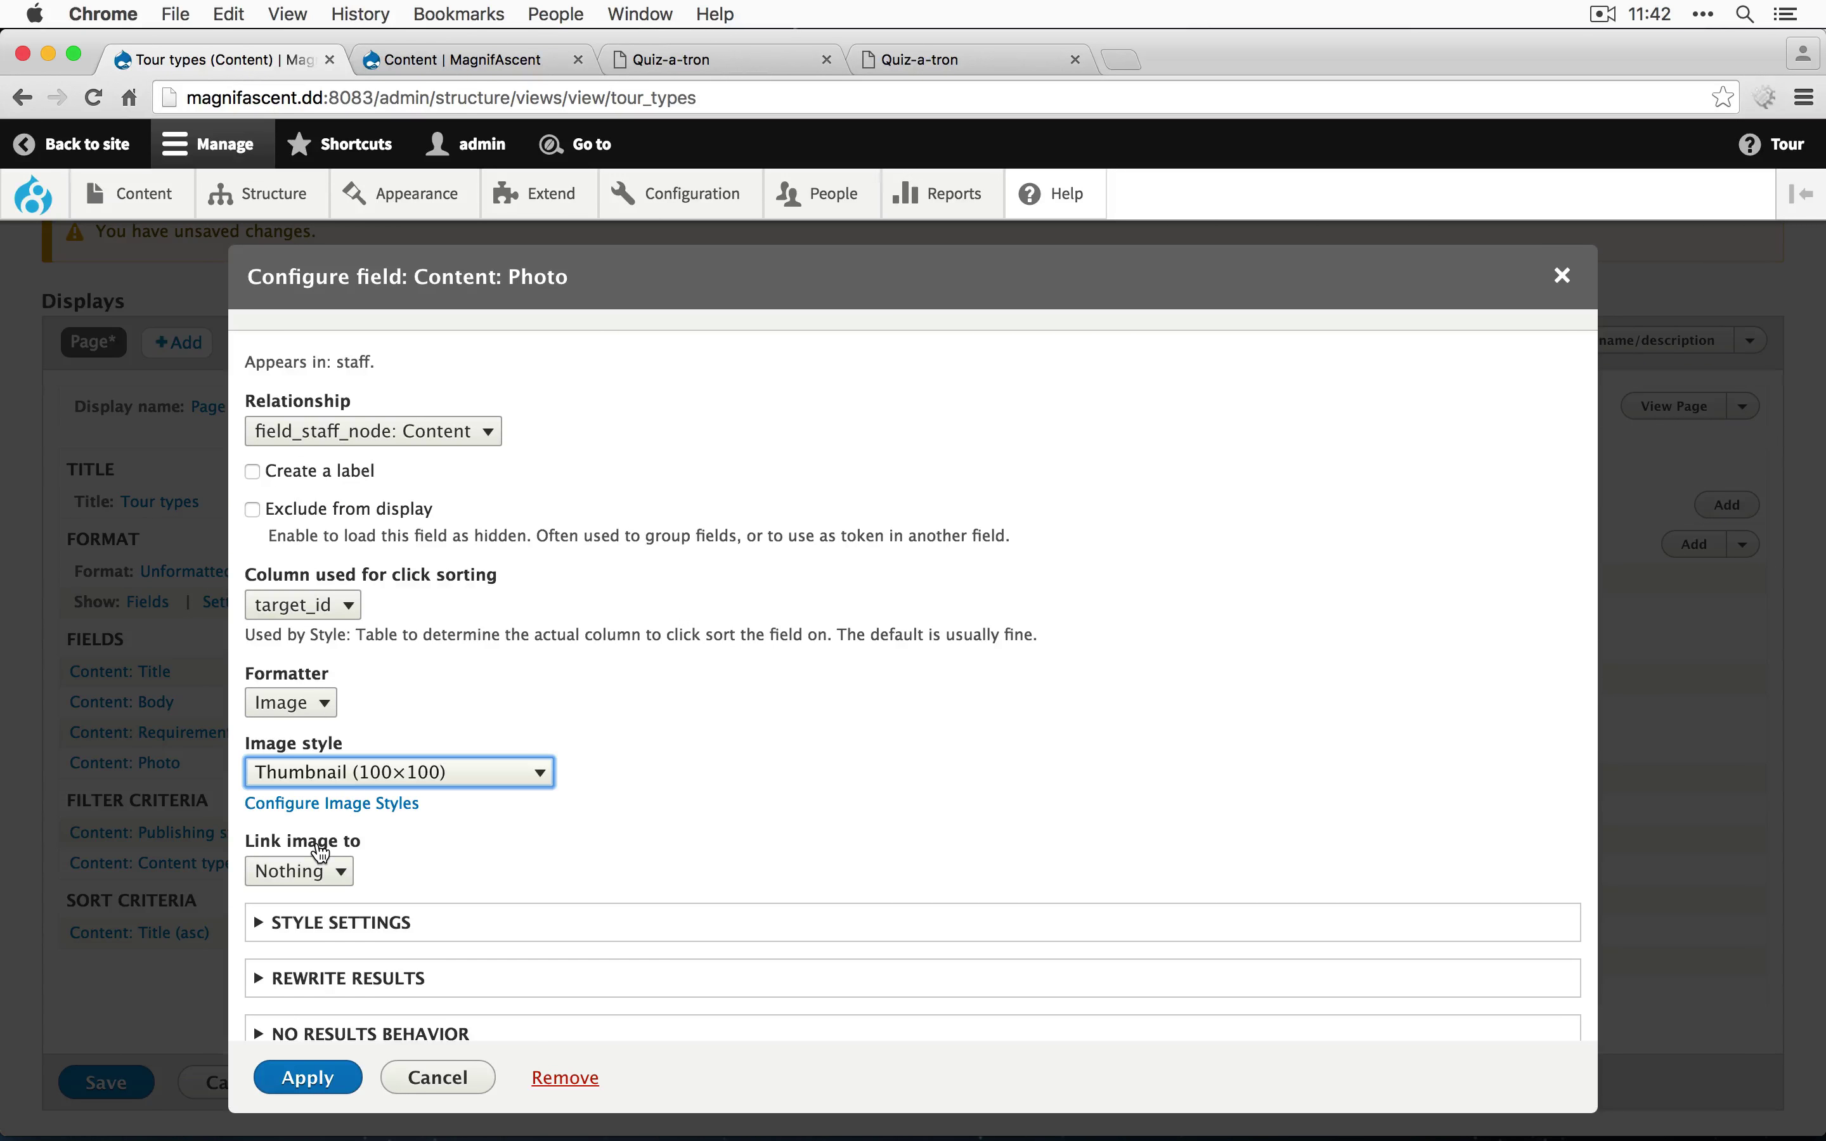
click(308, 1077)
scroll(306, 990, down, 10)
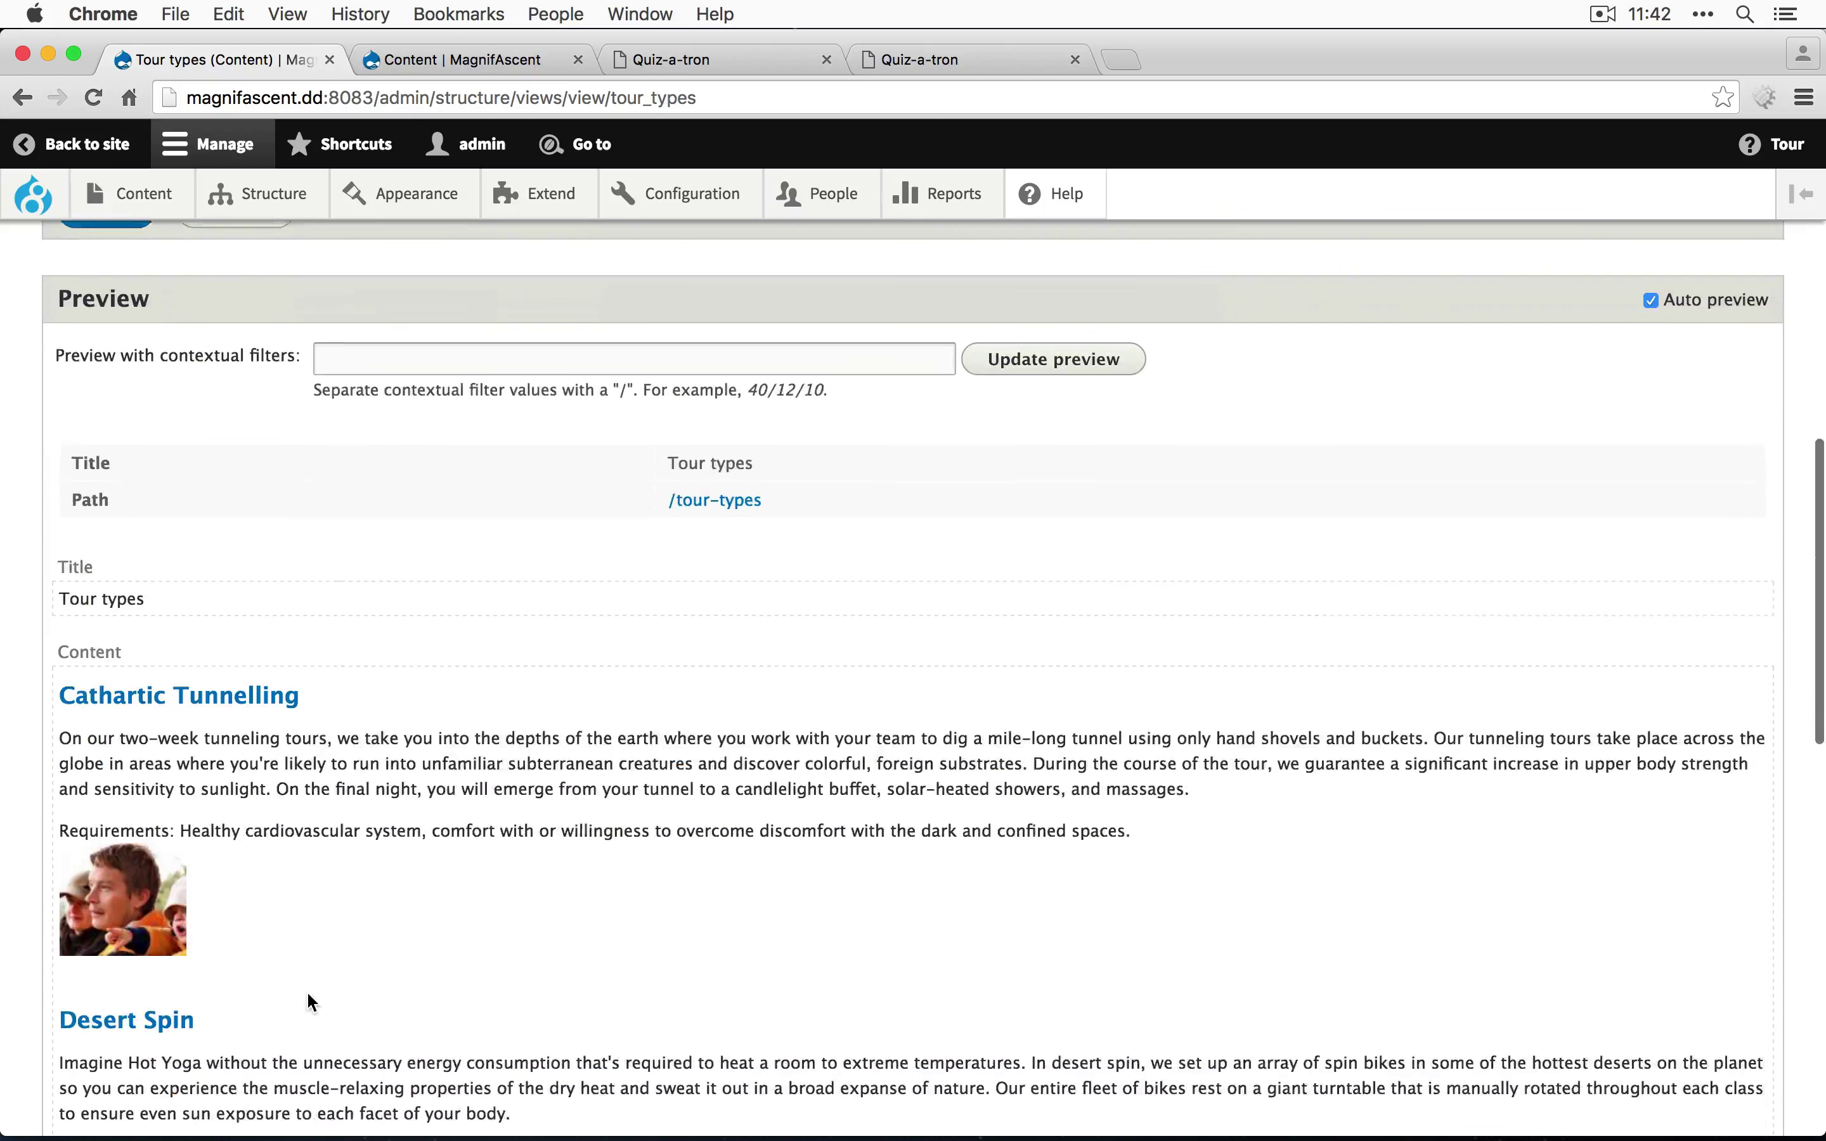
scroll(307, 990, down, 15)
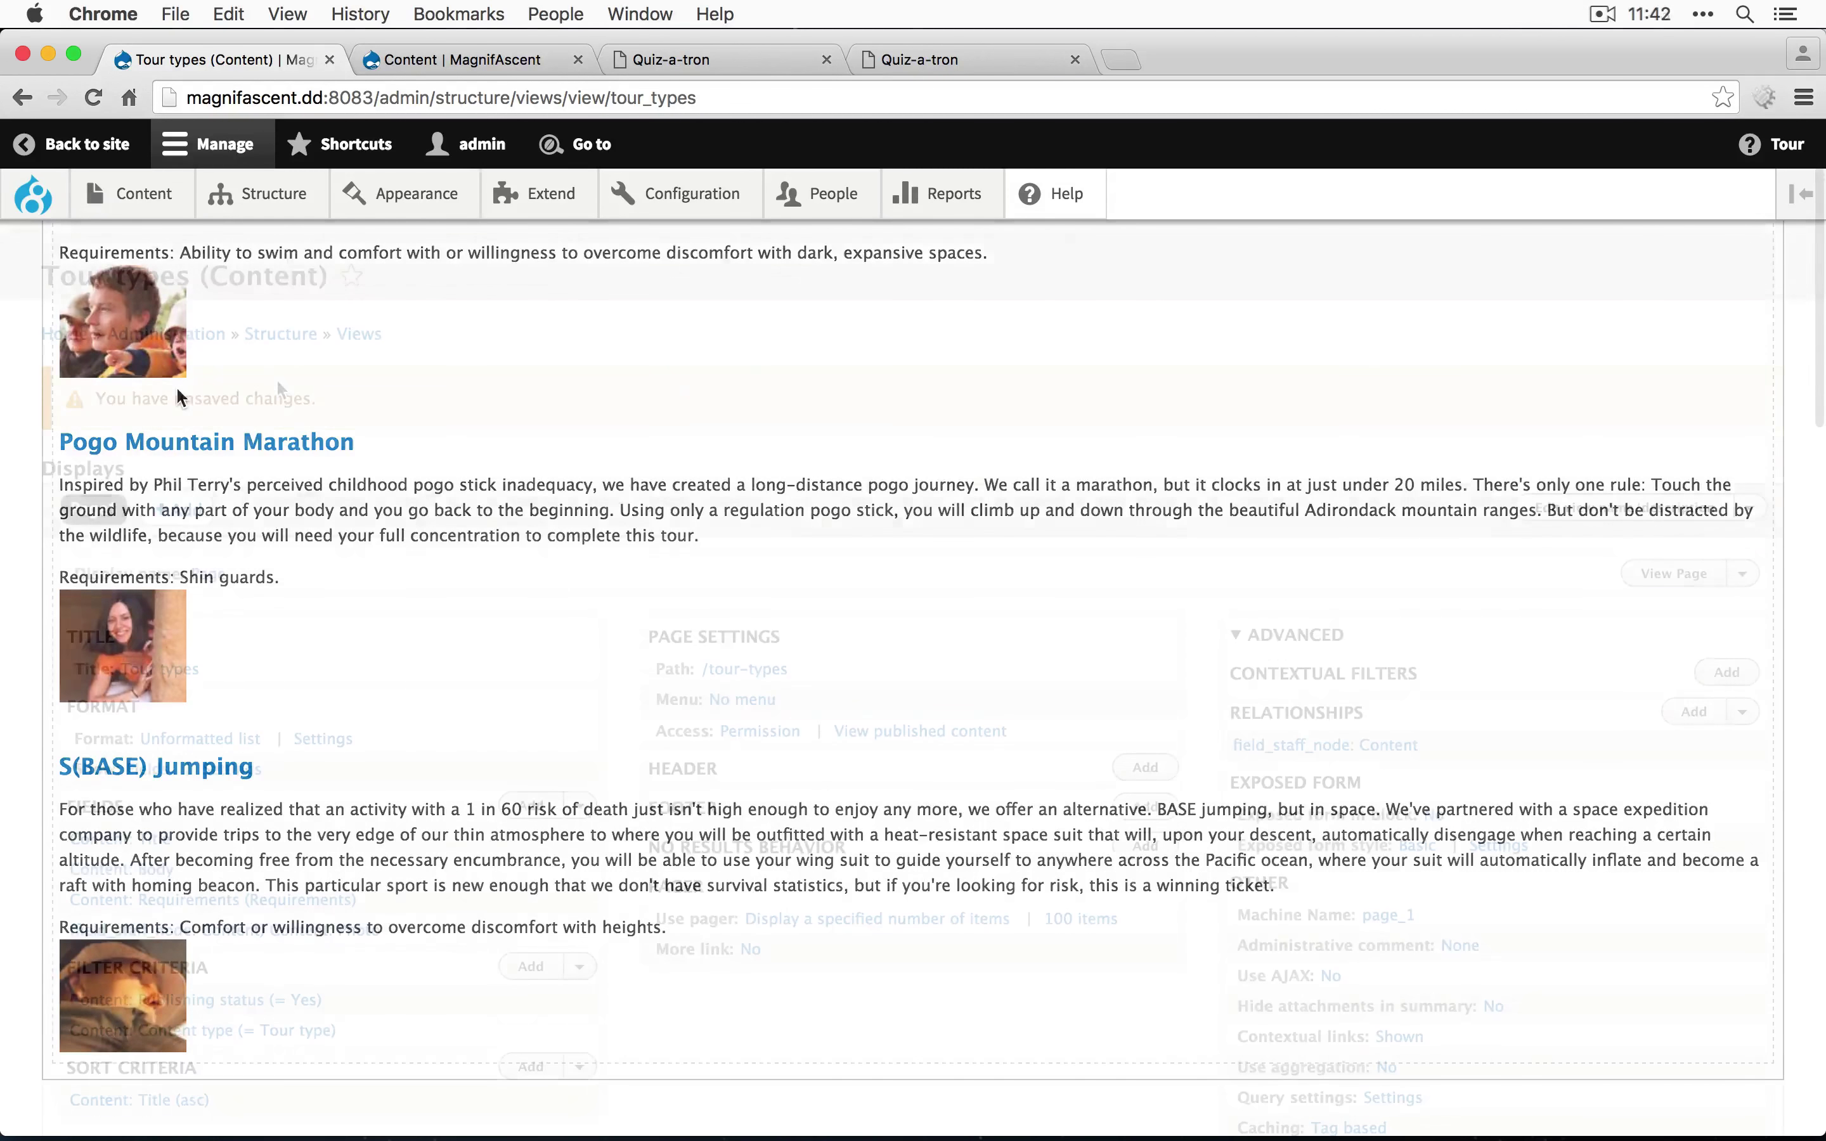
scroll(285, 624, down, 5)
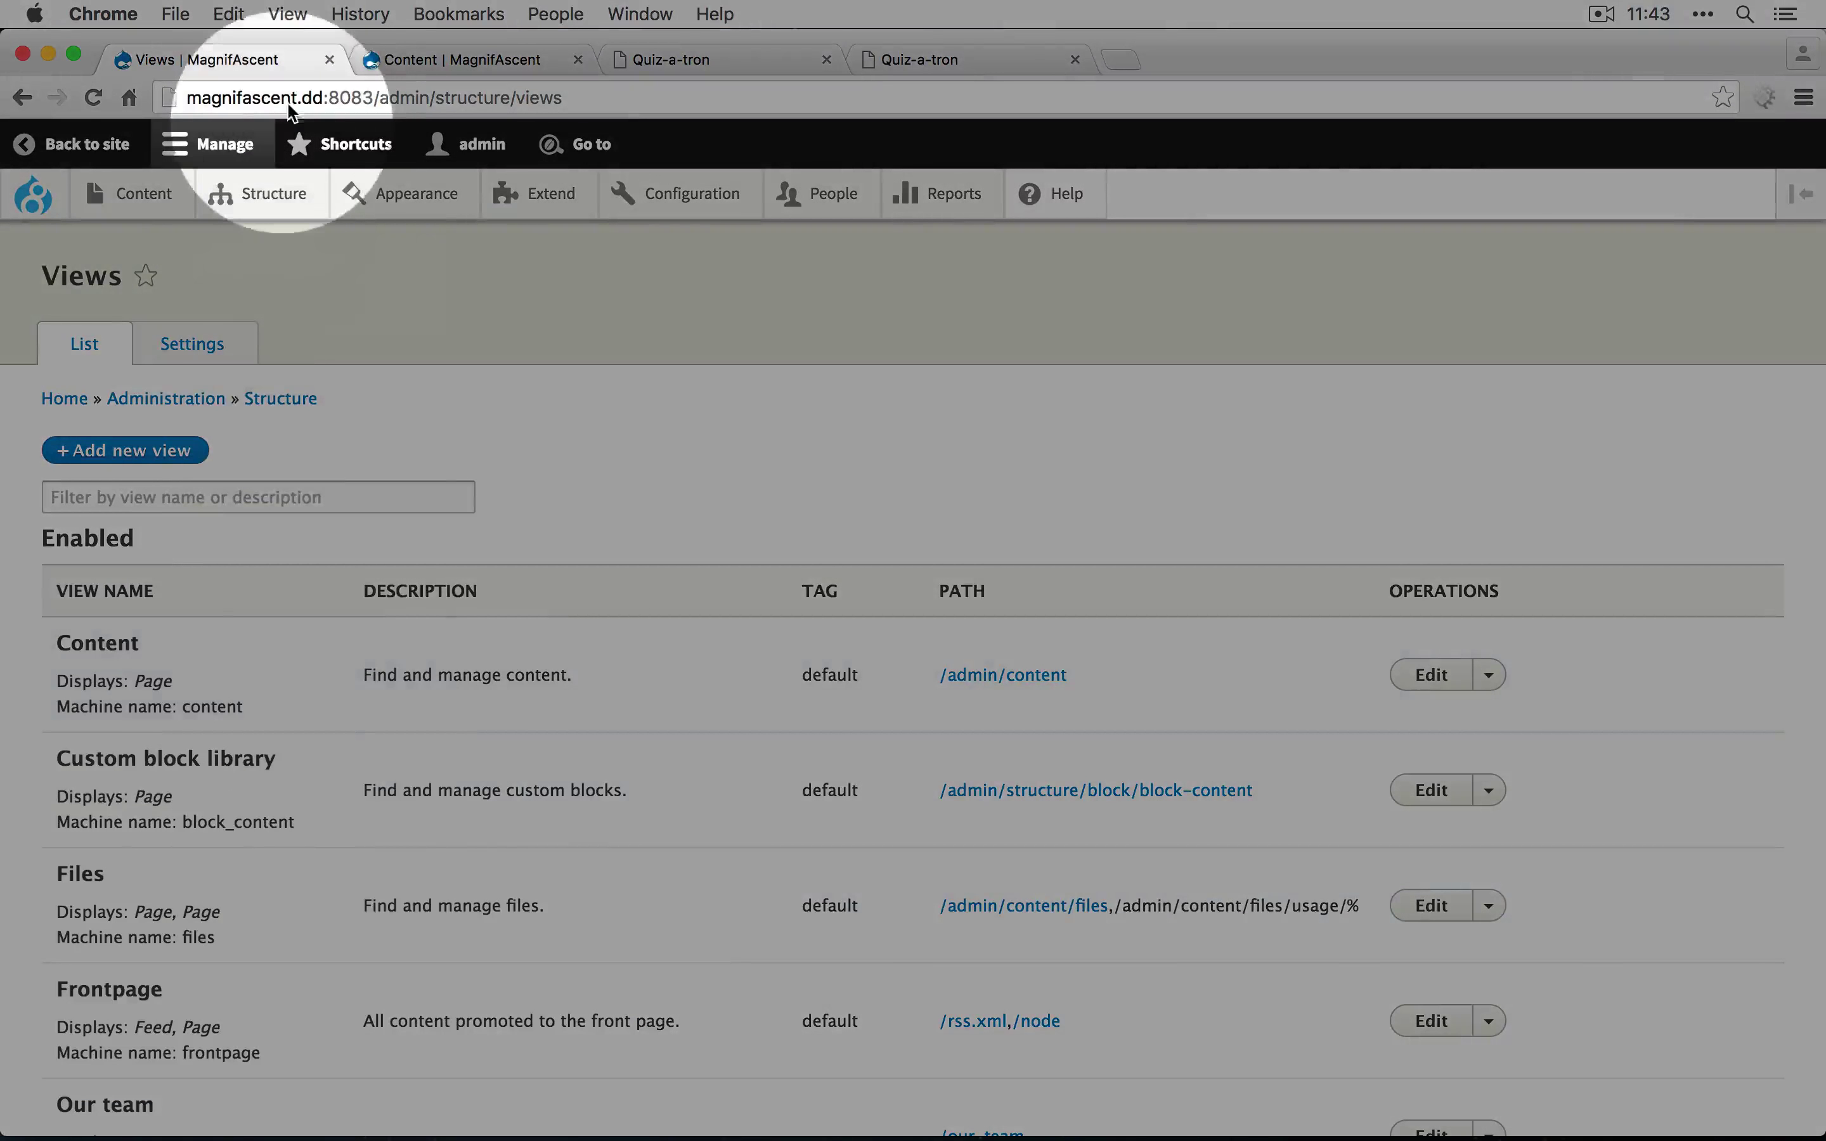
- Delete the Staff node field from the Tour type content type
mouse_move(260, 195)
mouse_move(265, 246)
mouse_move(271, 397)
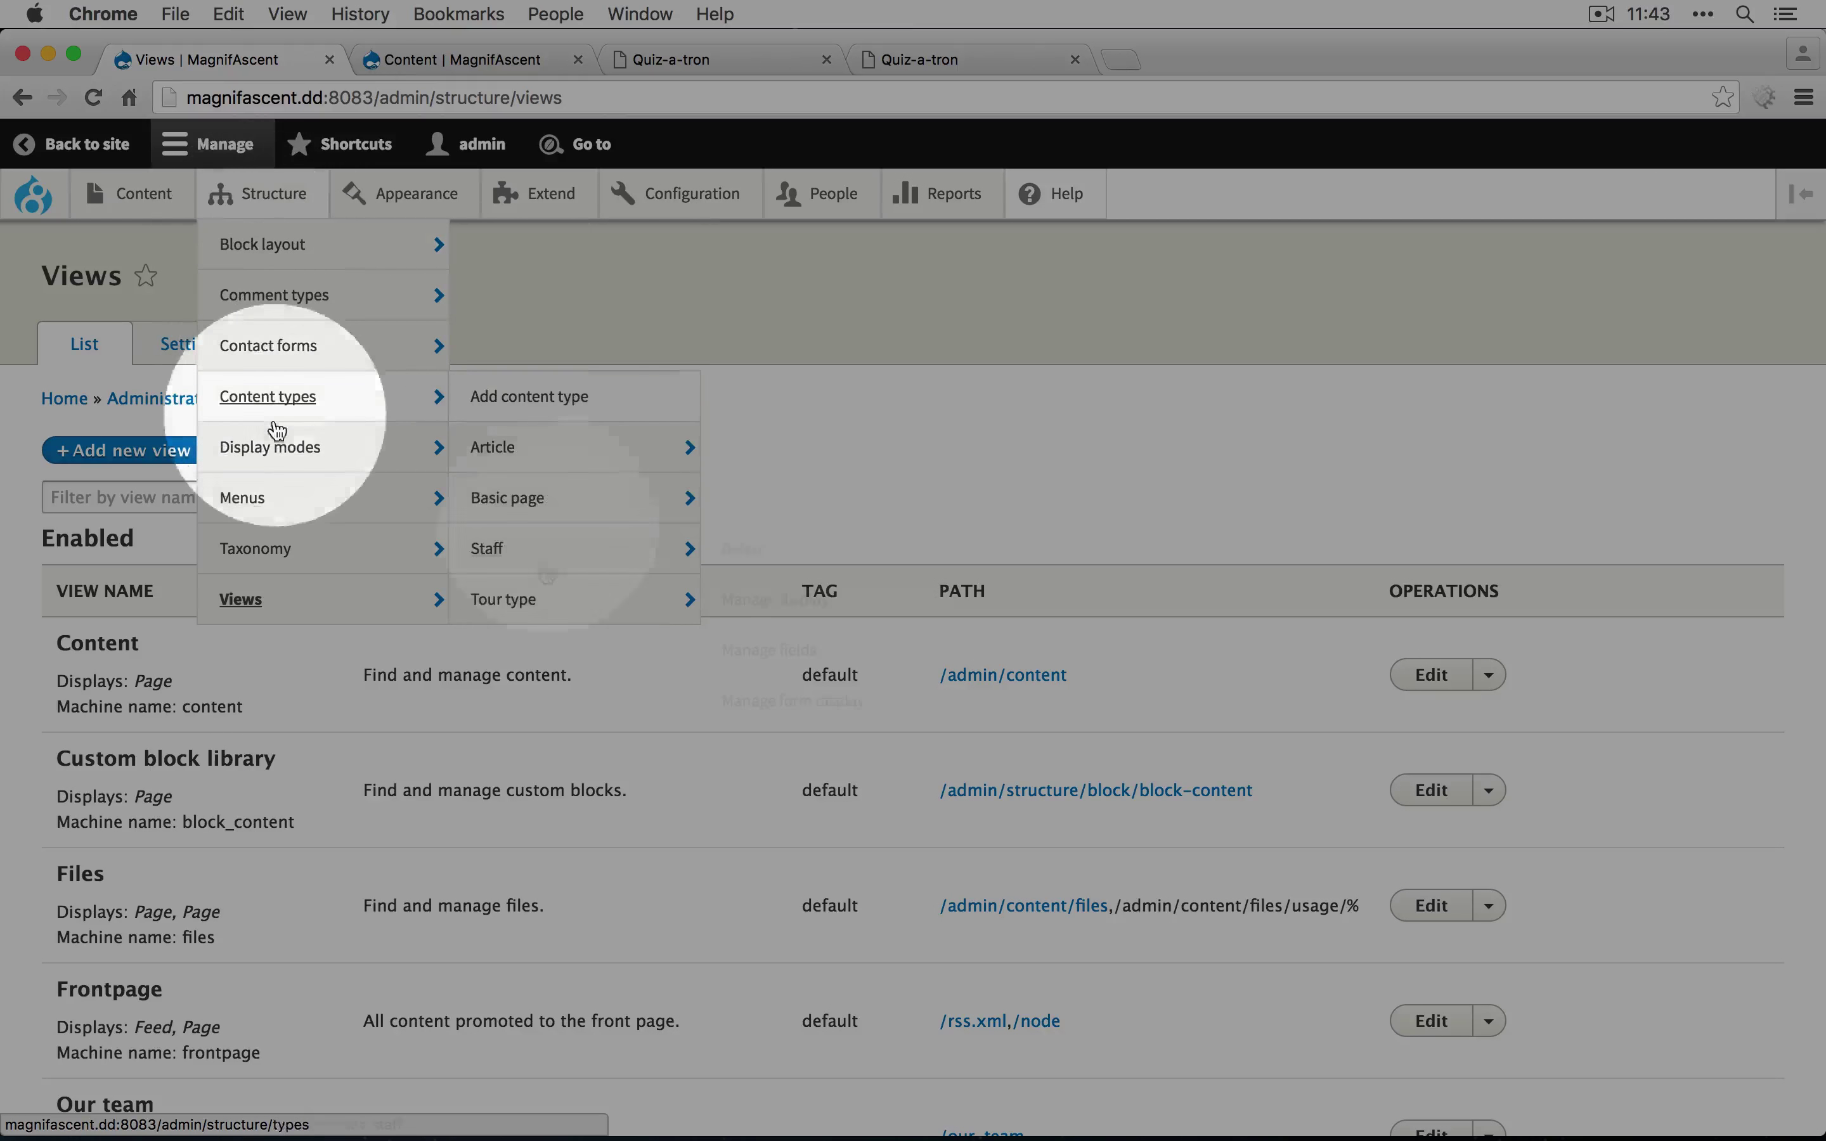
mouse_move(532, 600)
click(777, 702)
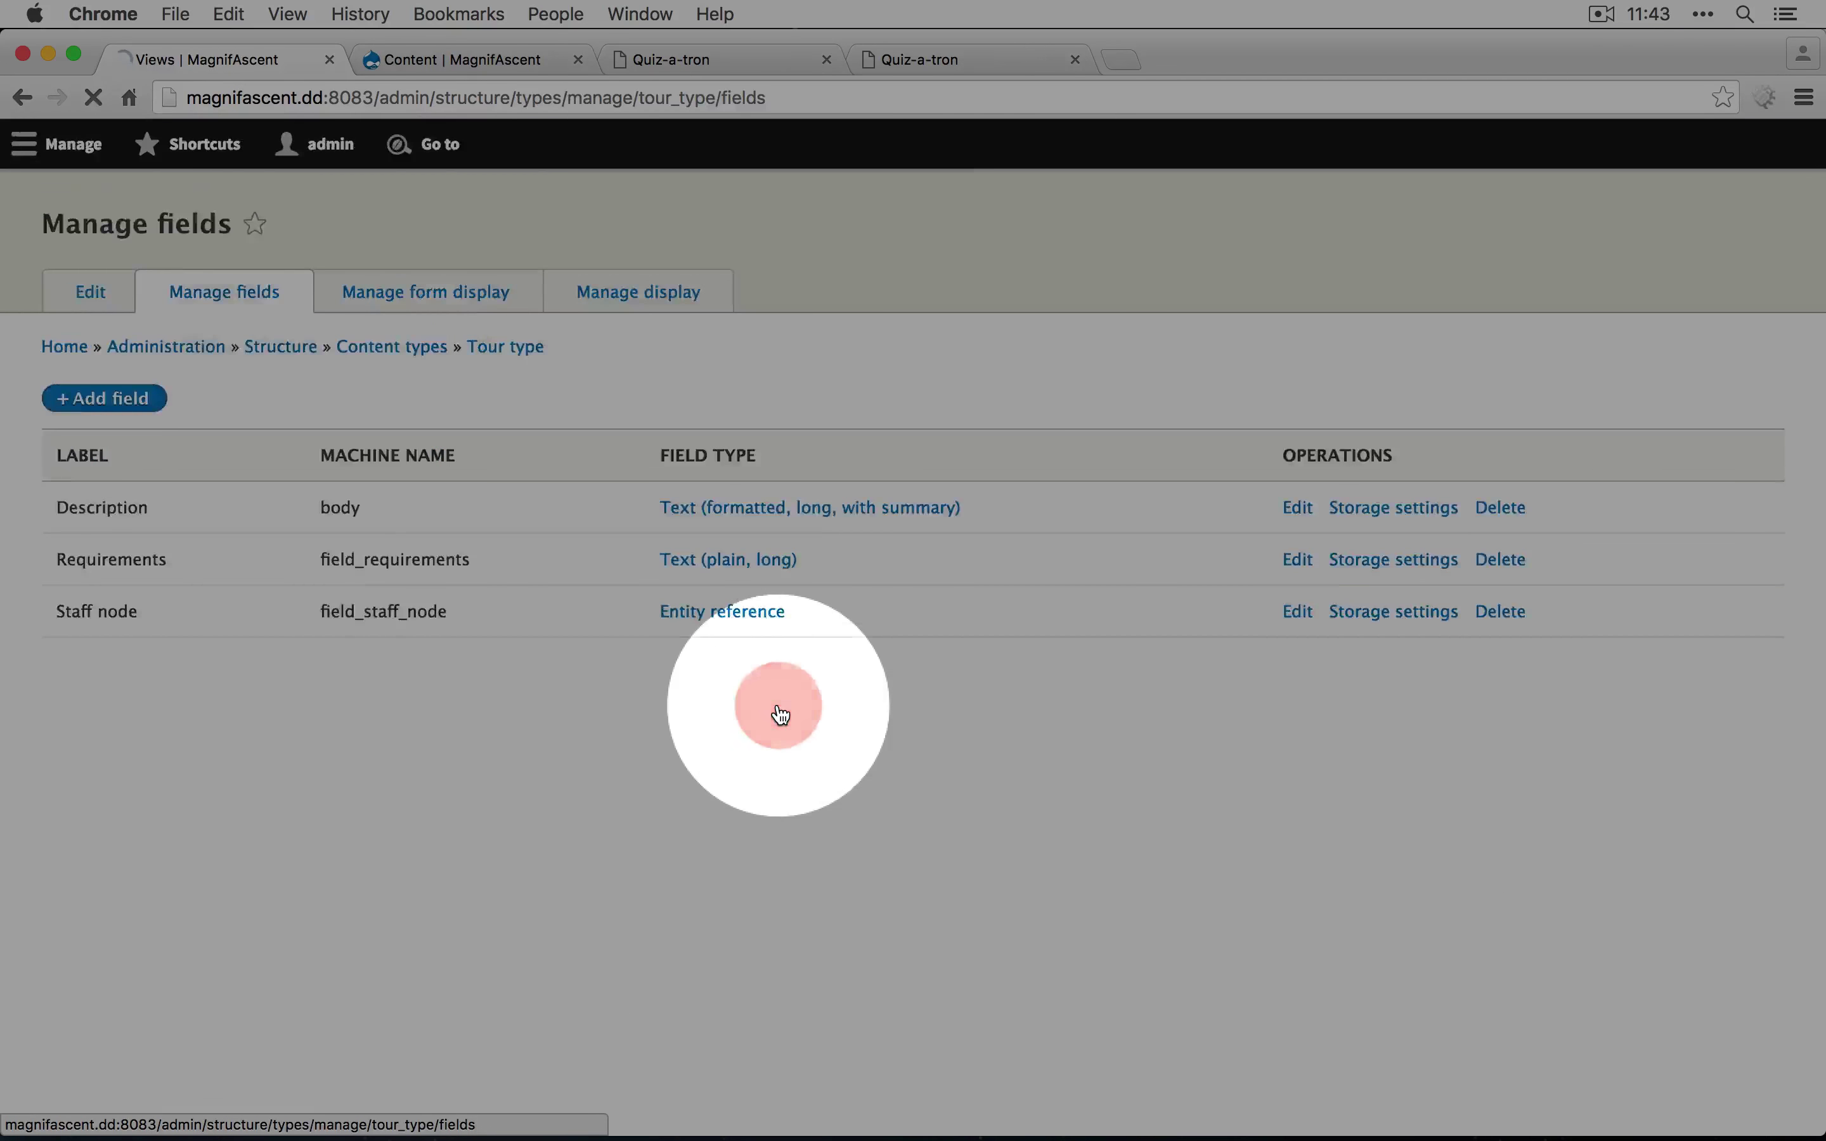
click(1444, 683)
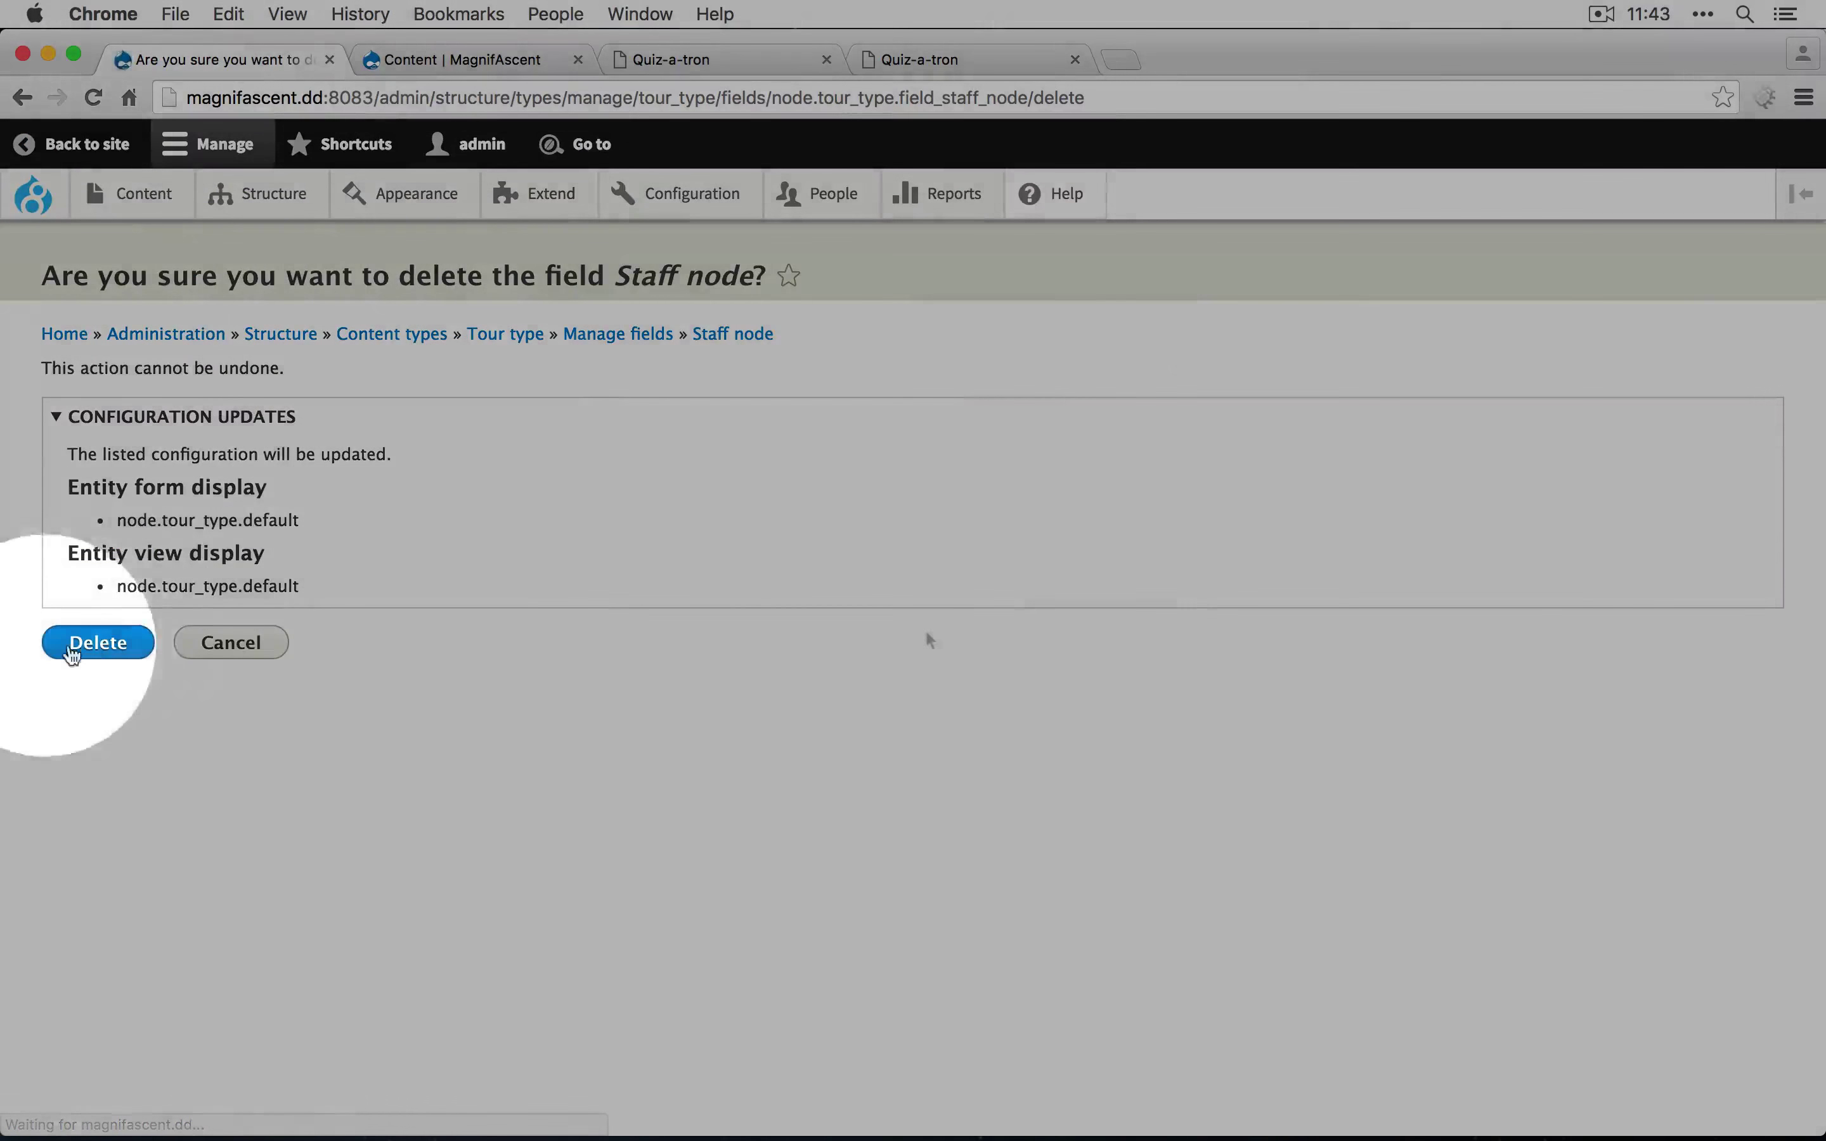
click(91, 639)
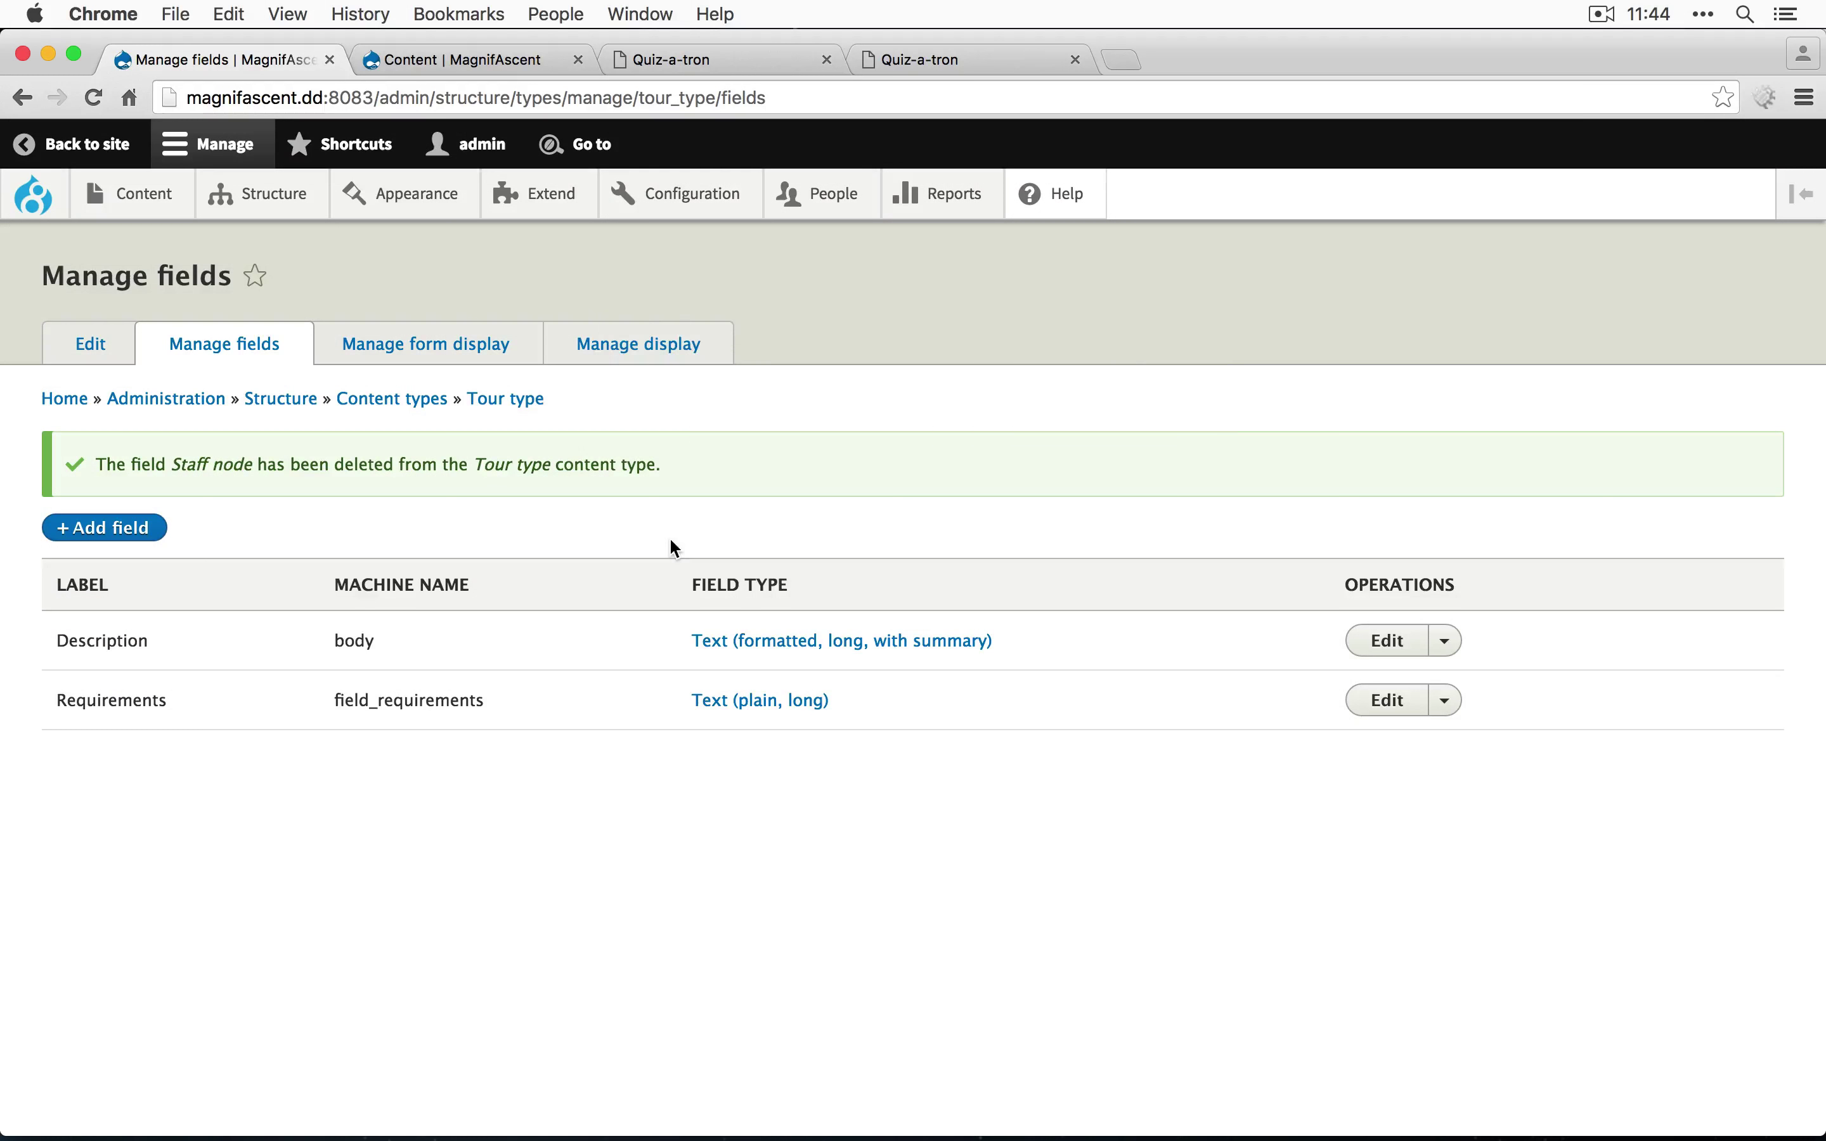
- Find the site's image styles and add a Desaturate effect to the Thumbnail, cropped (150x150) style
key(alt+space)
text(image)
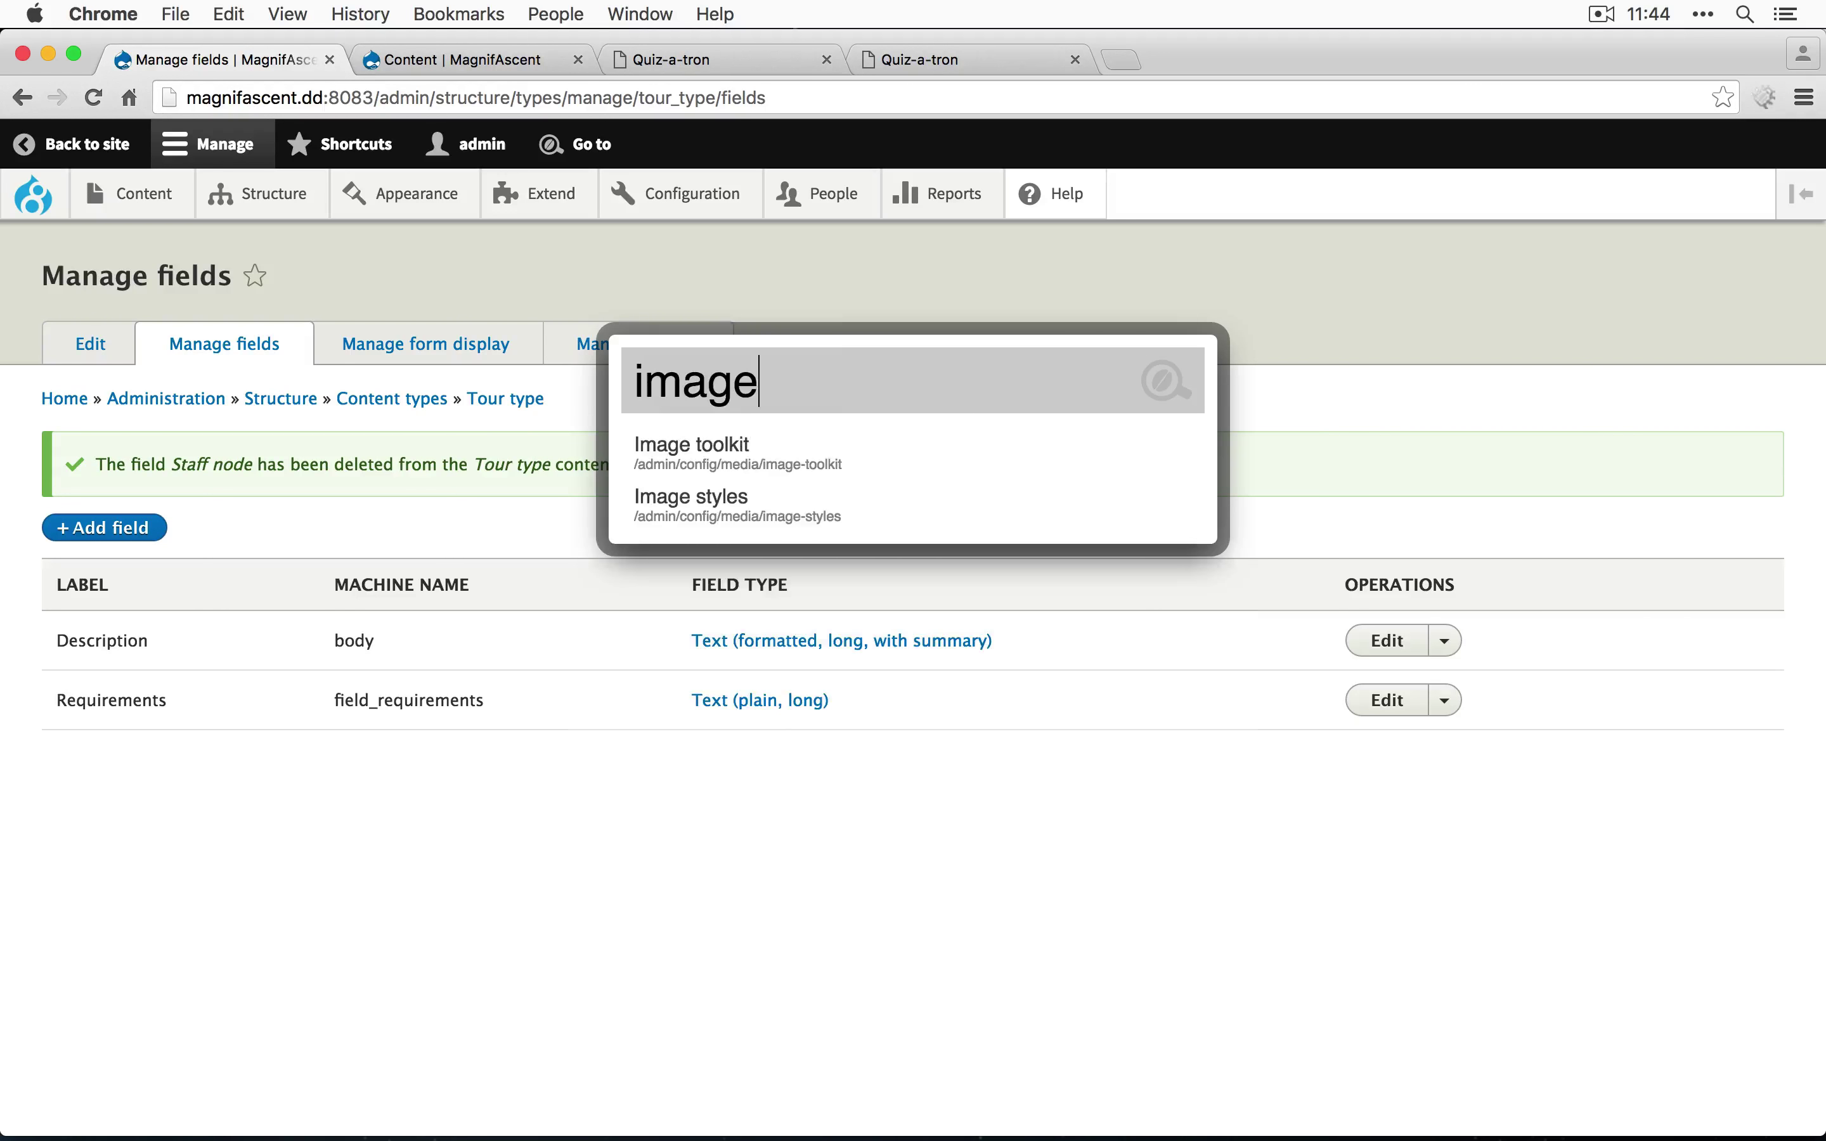
key(Down)
key(Down)
key(Return)
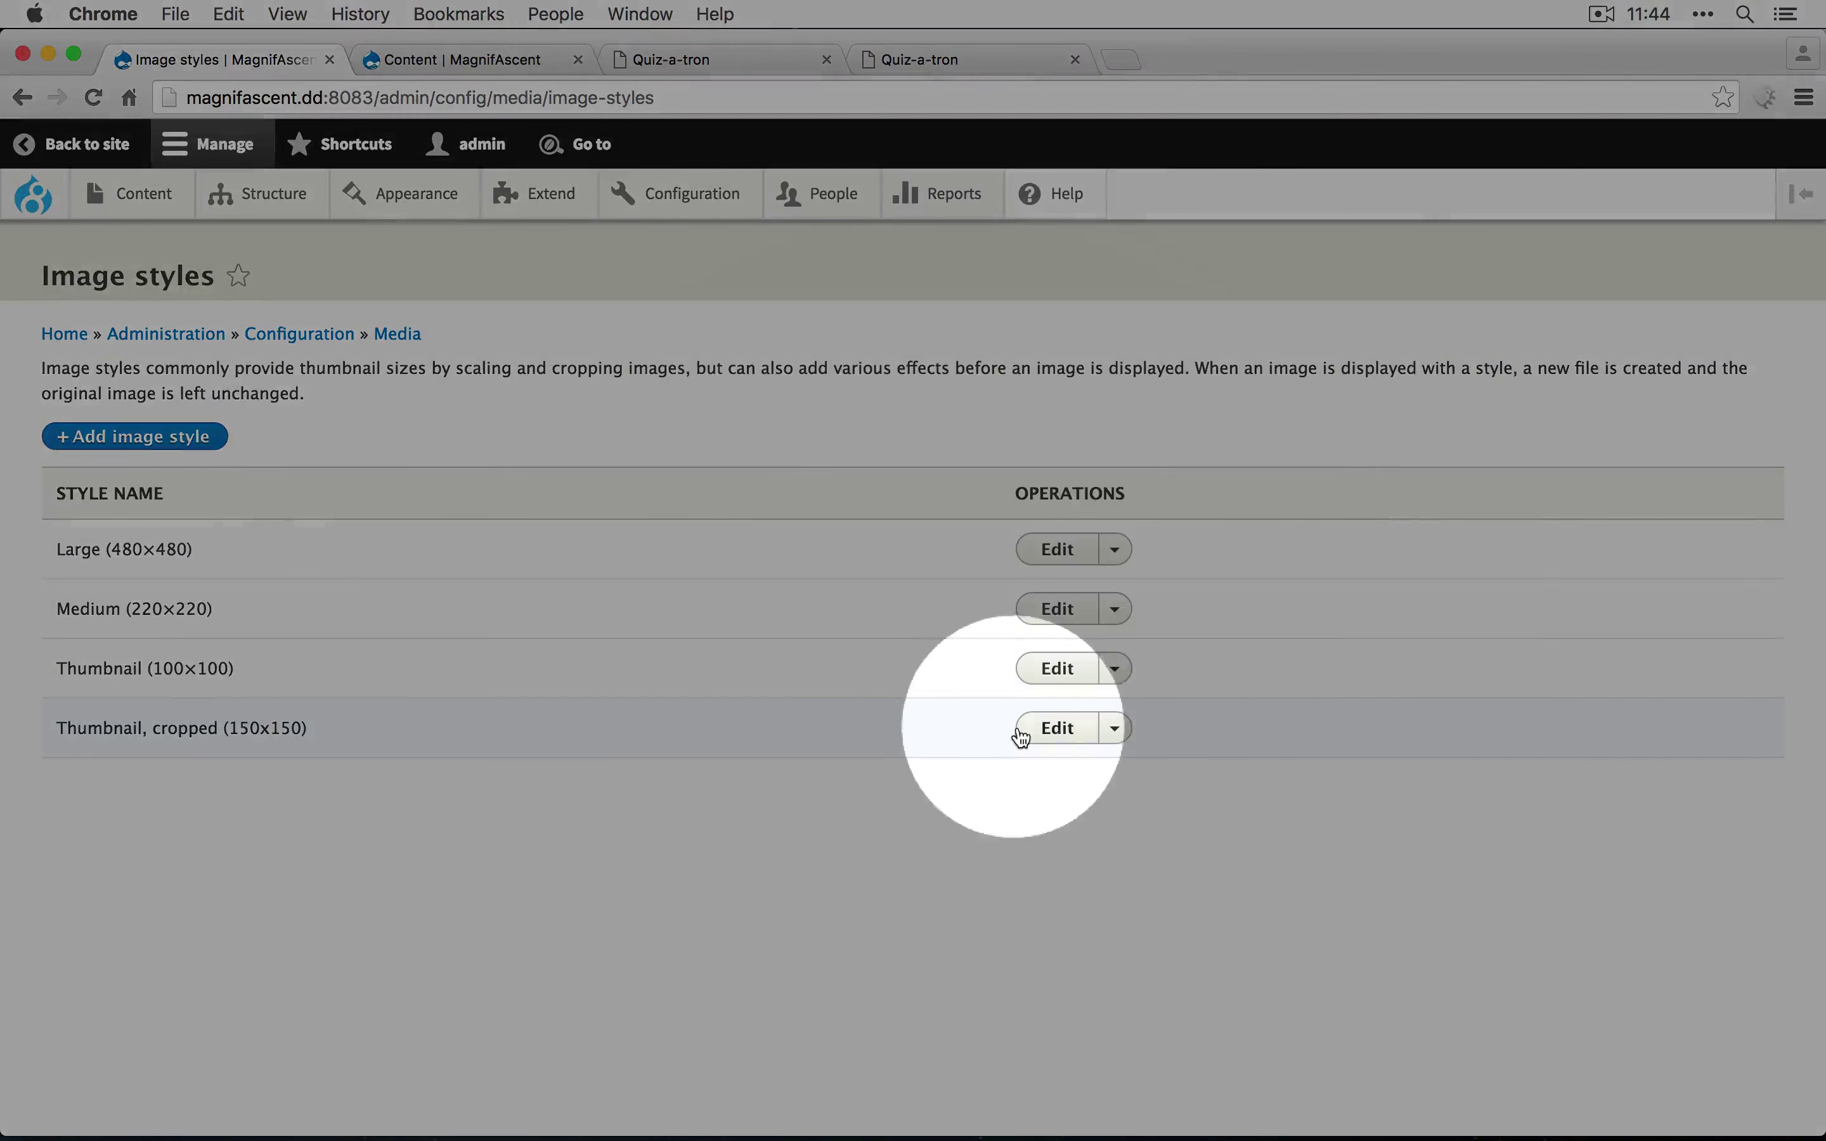
click(1053, 729)
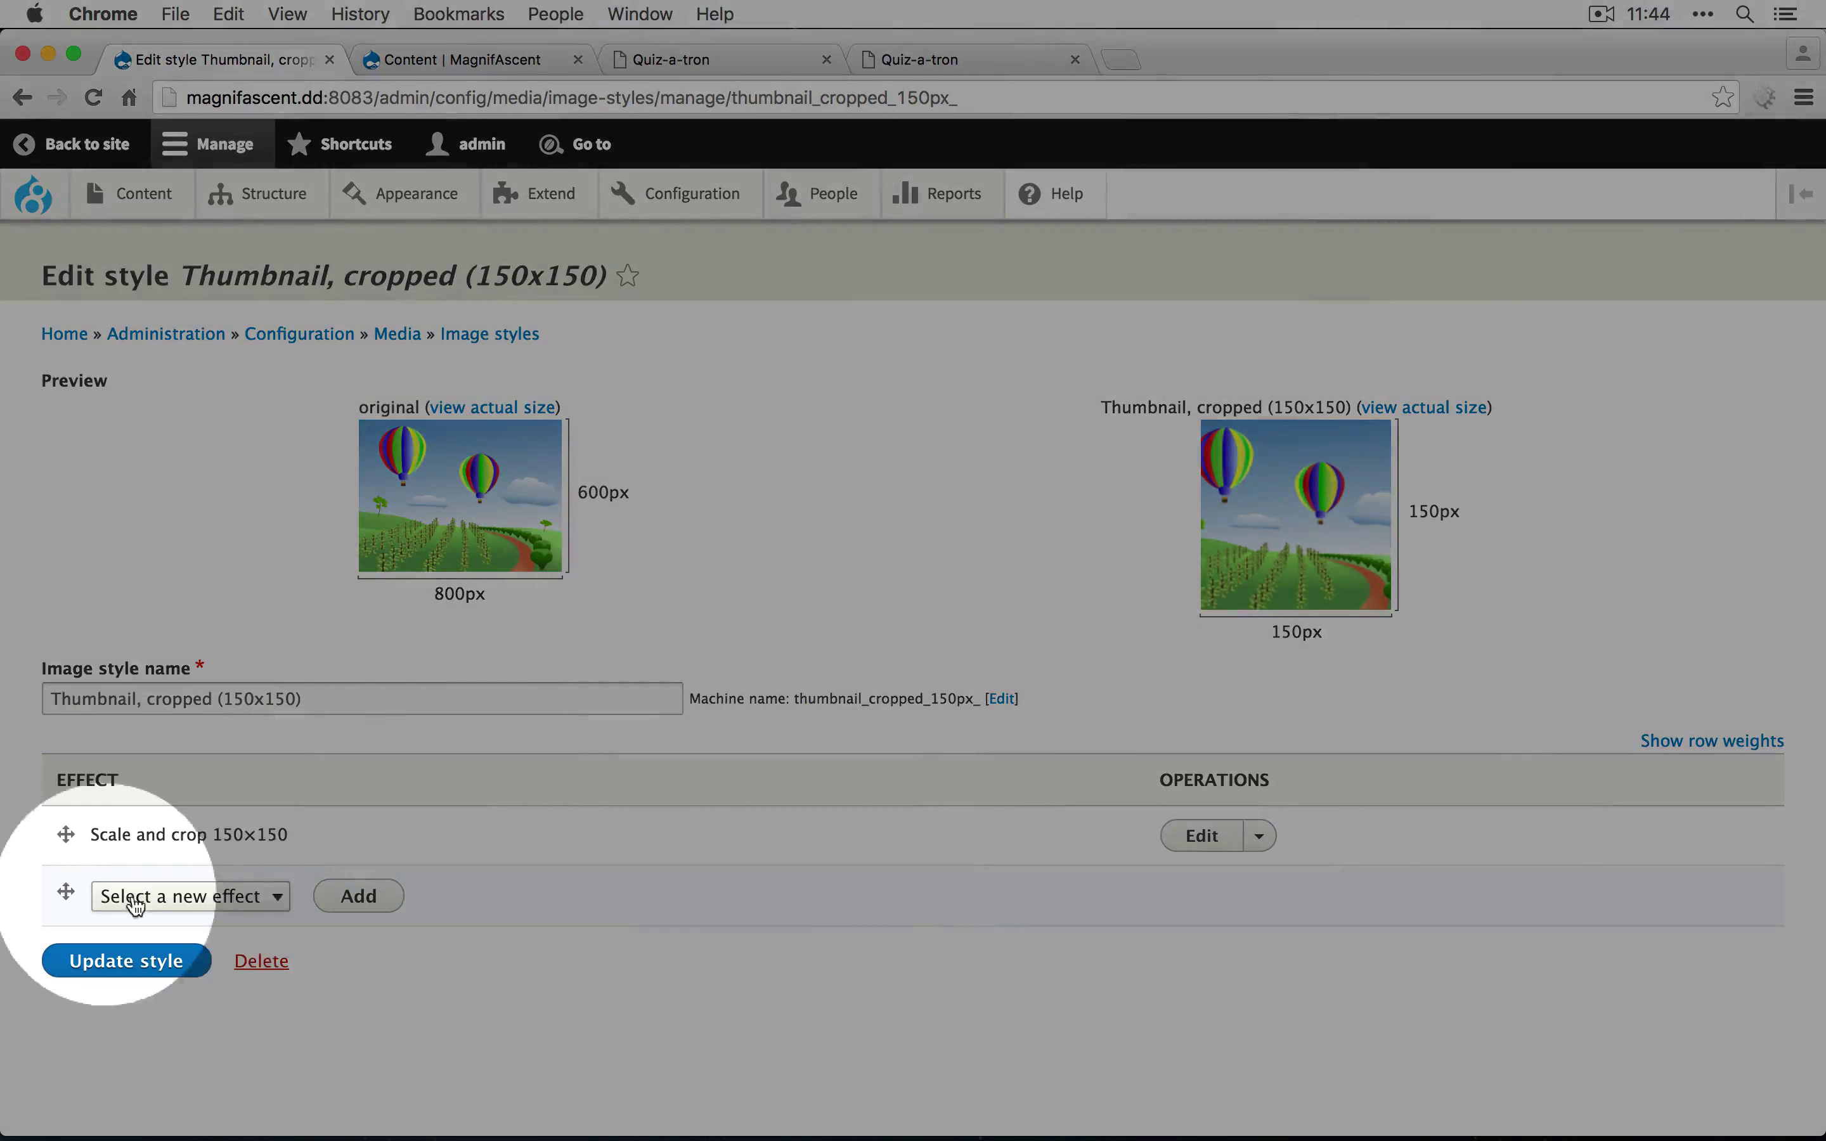
click(146, 898)
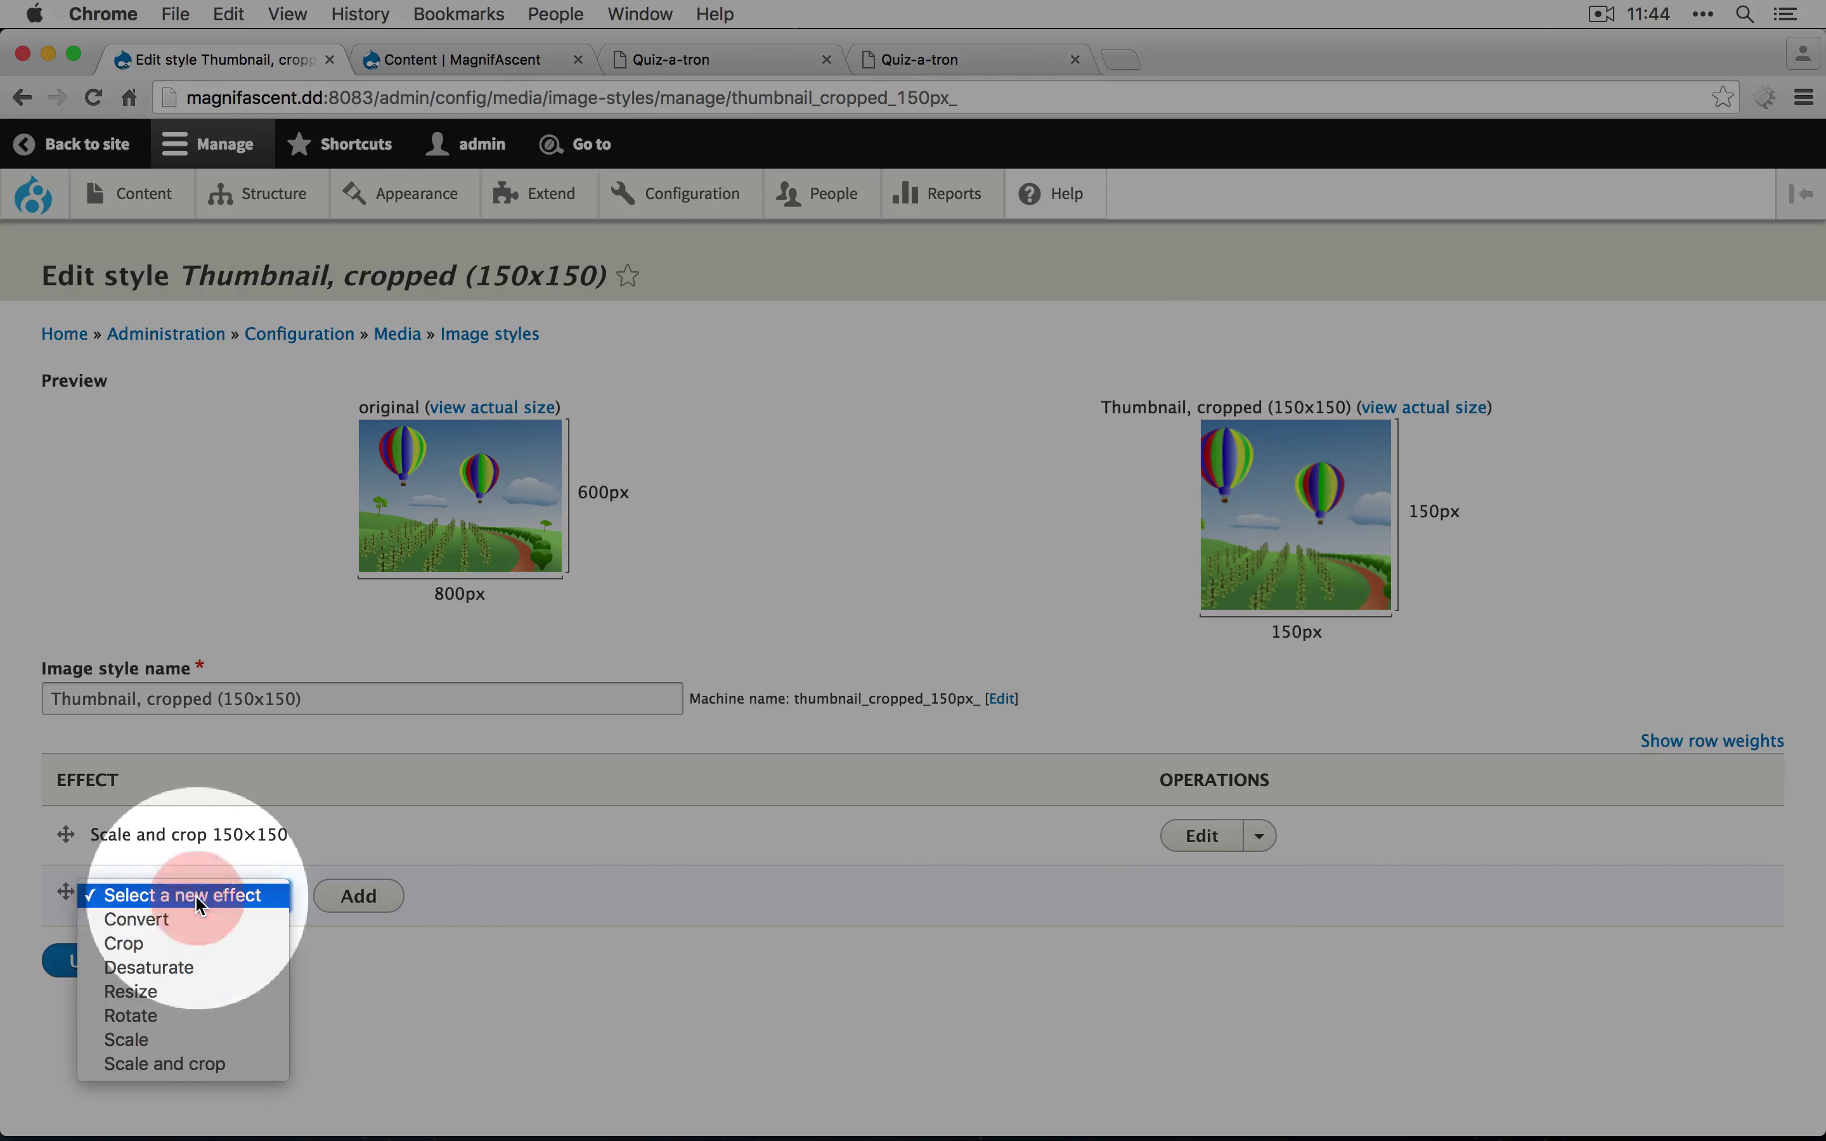
click(166, 974)
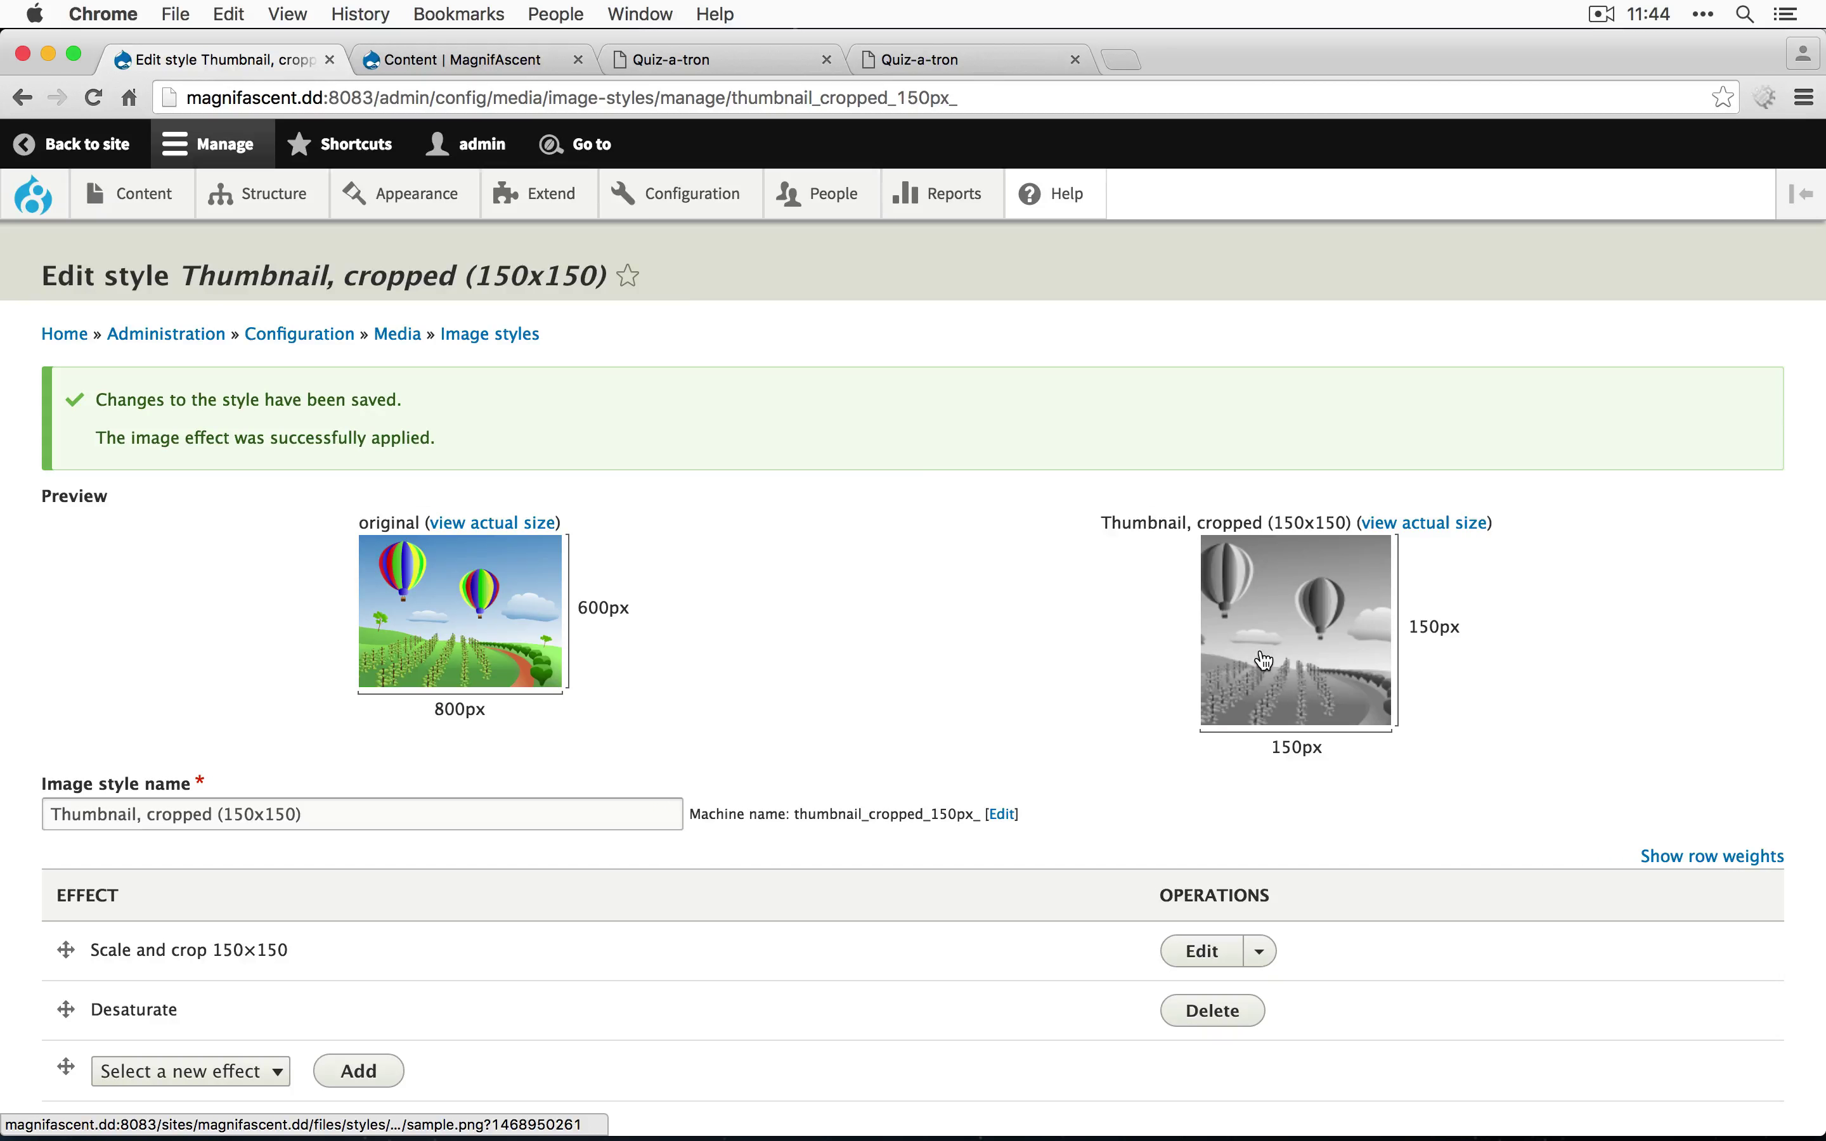
- Open the site's /our-team page and examine how the staff photos are rendered
drag(957, 97, 359, 95)
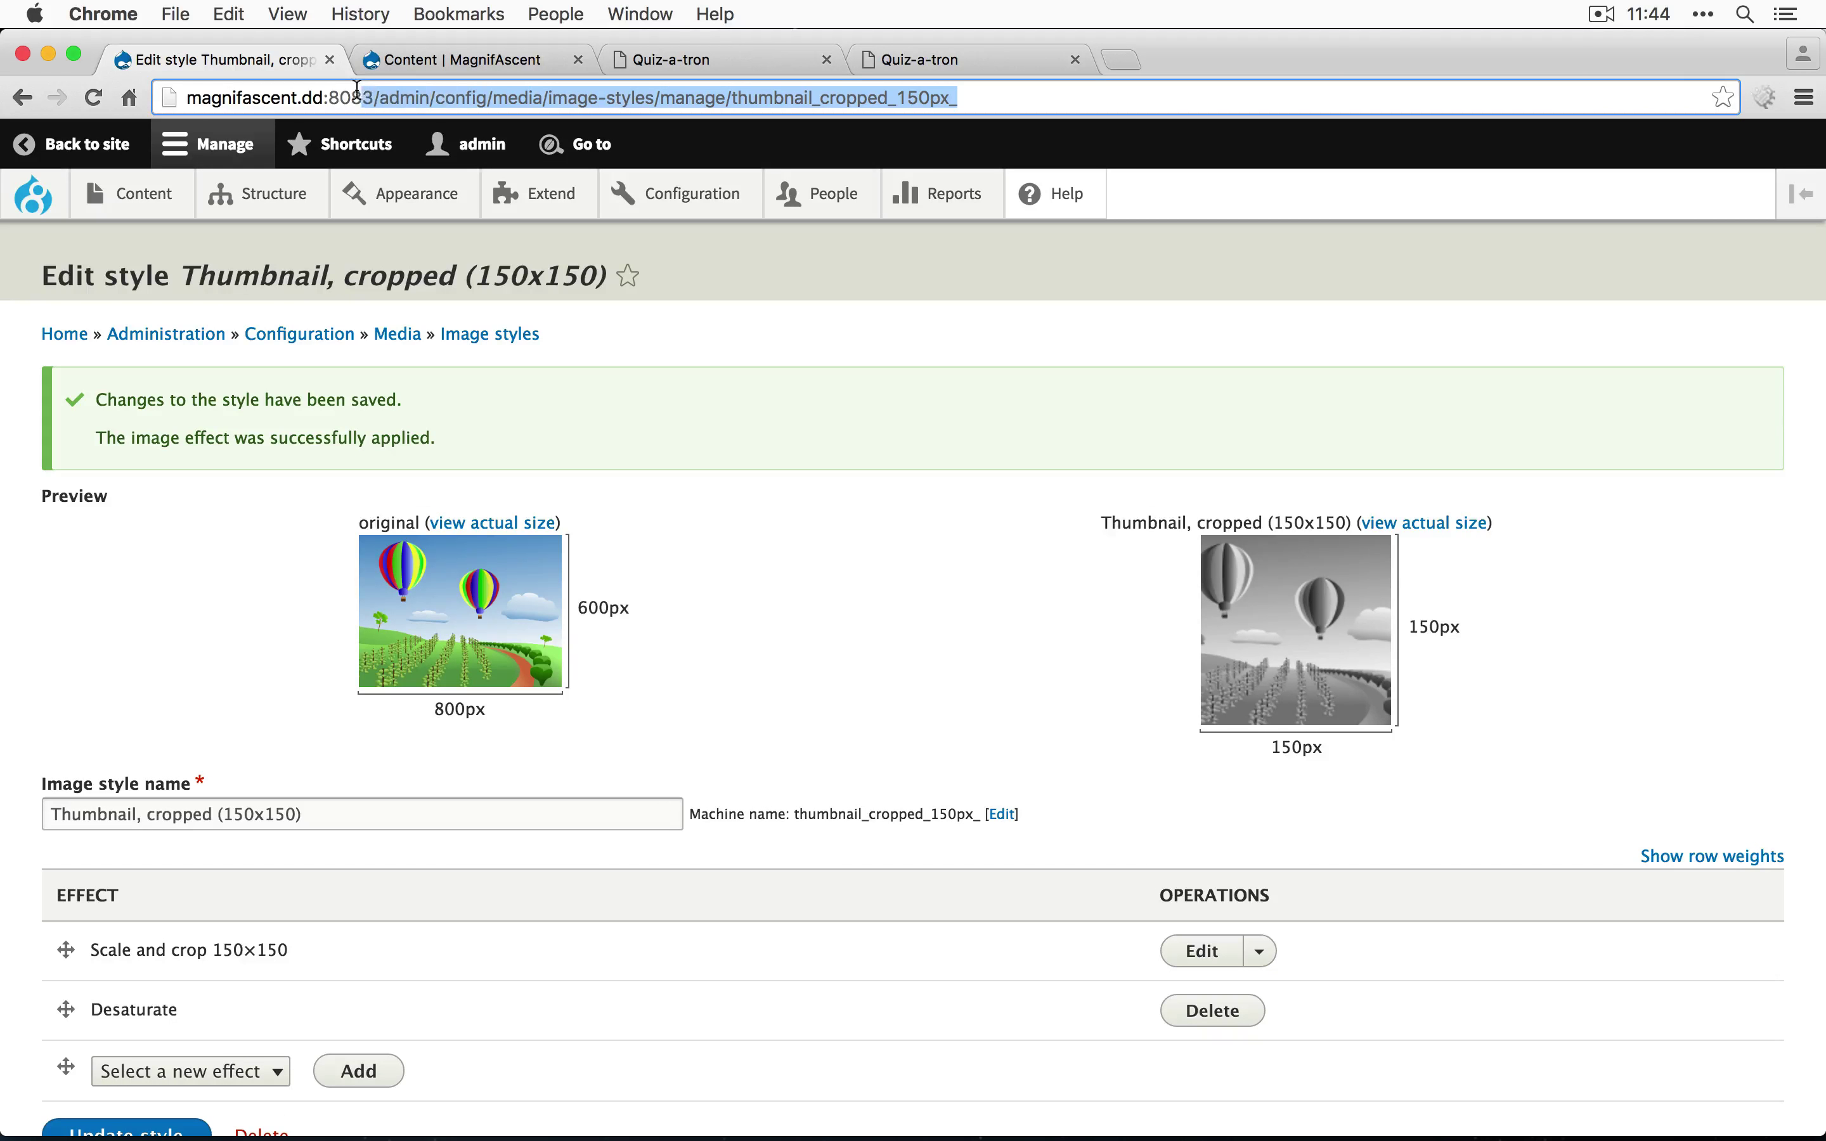
text(/our-team)
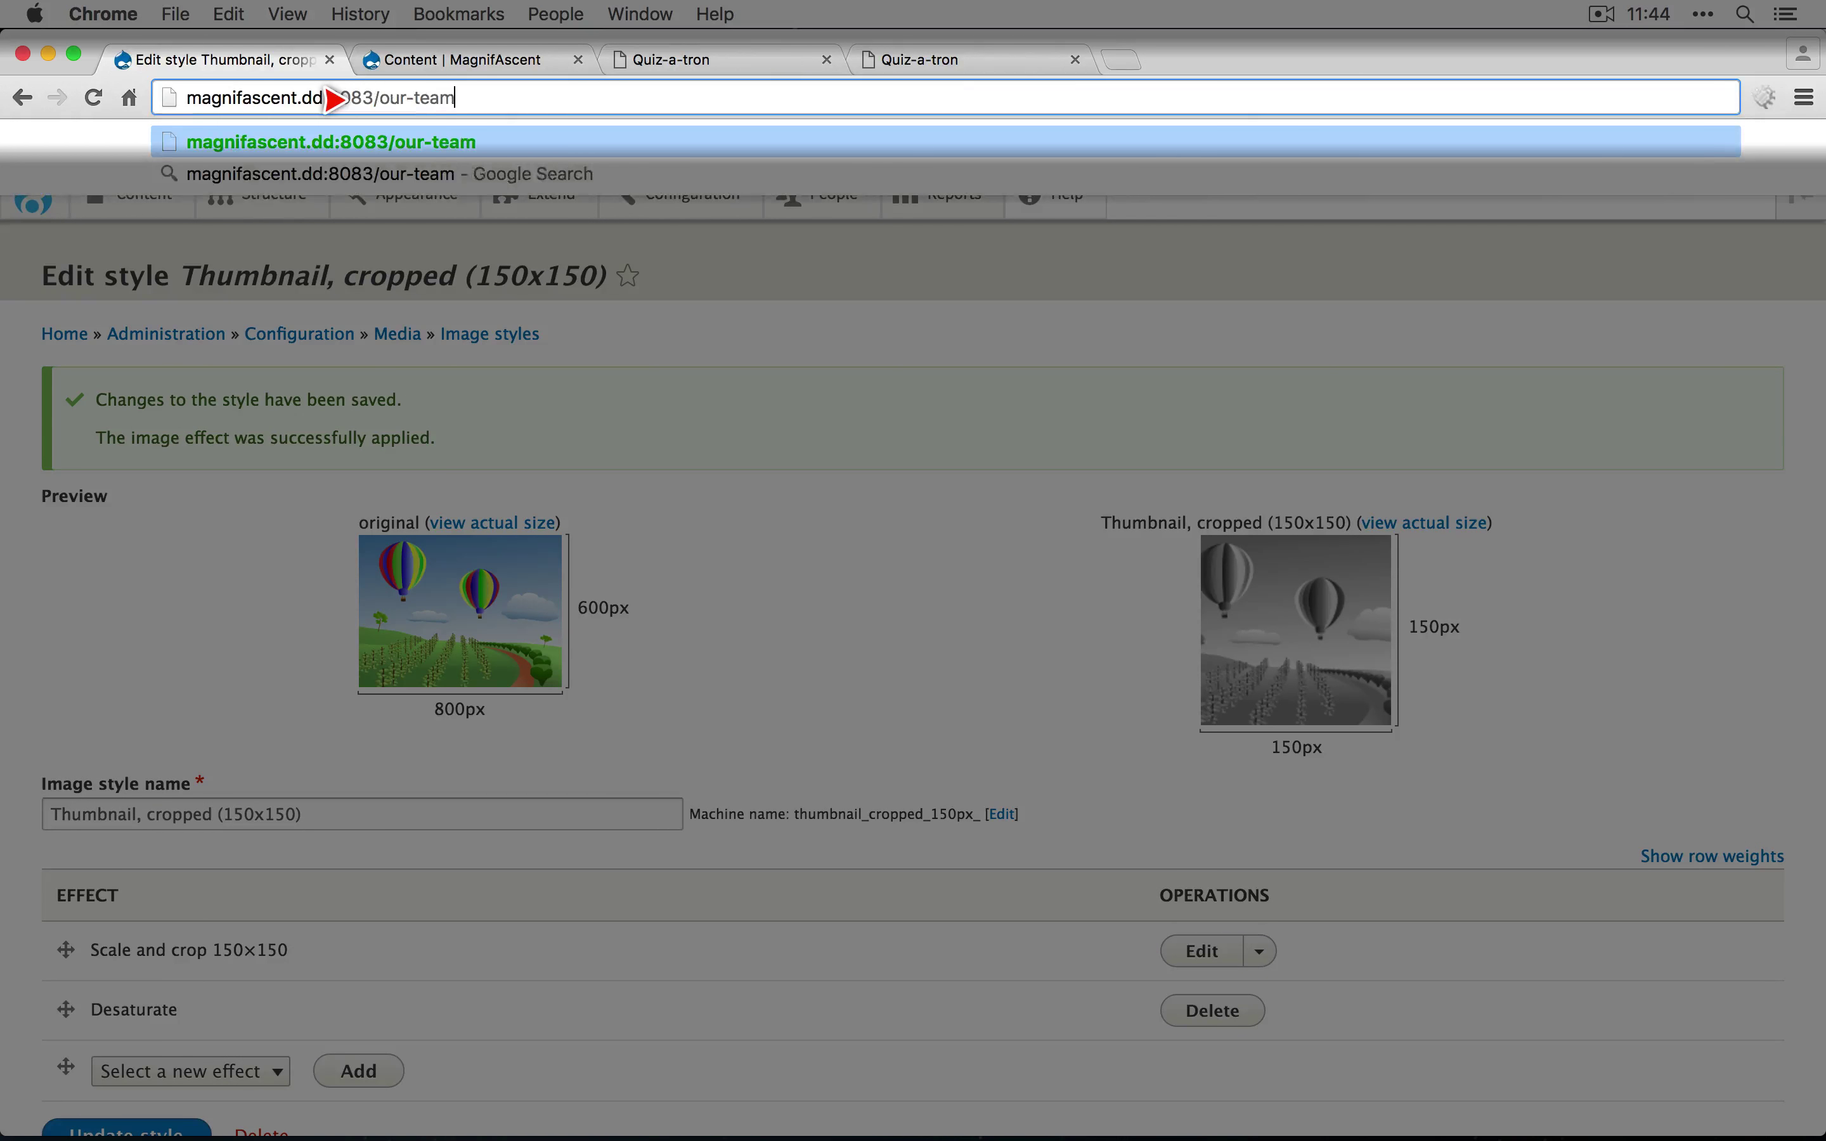
key(Return)
scroll(652, 856, down, 6)
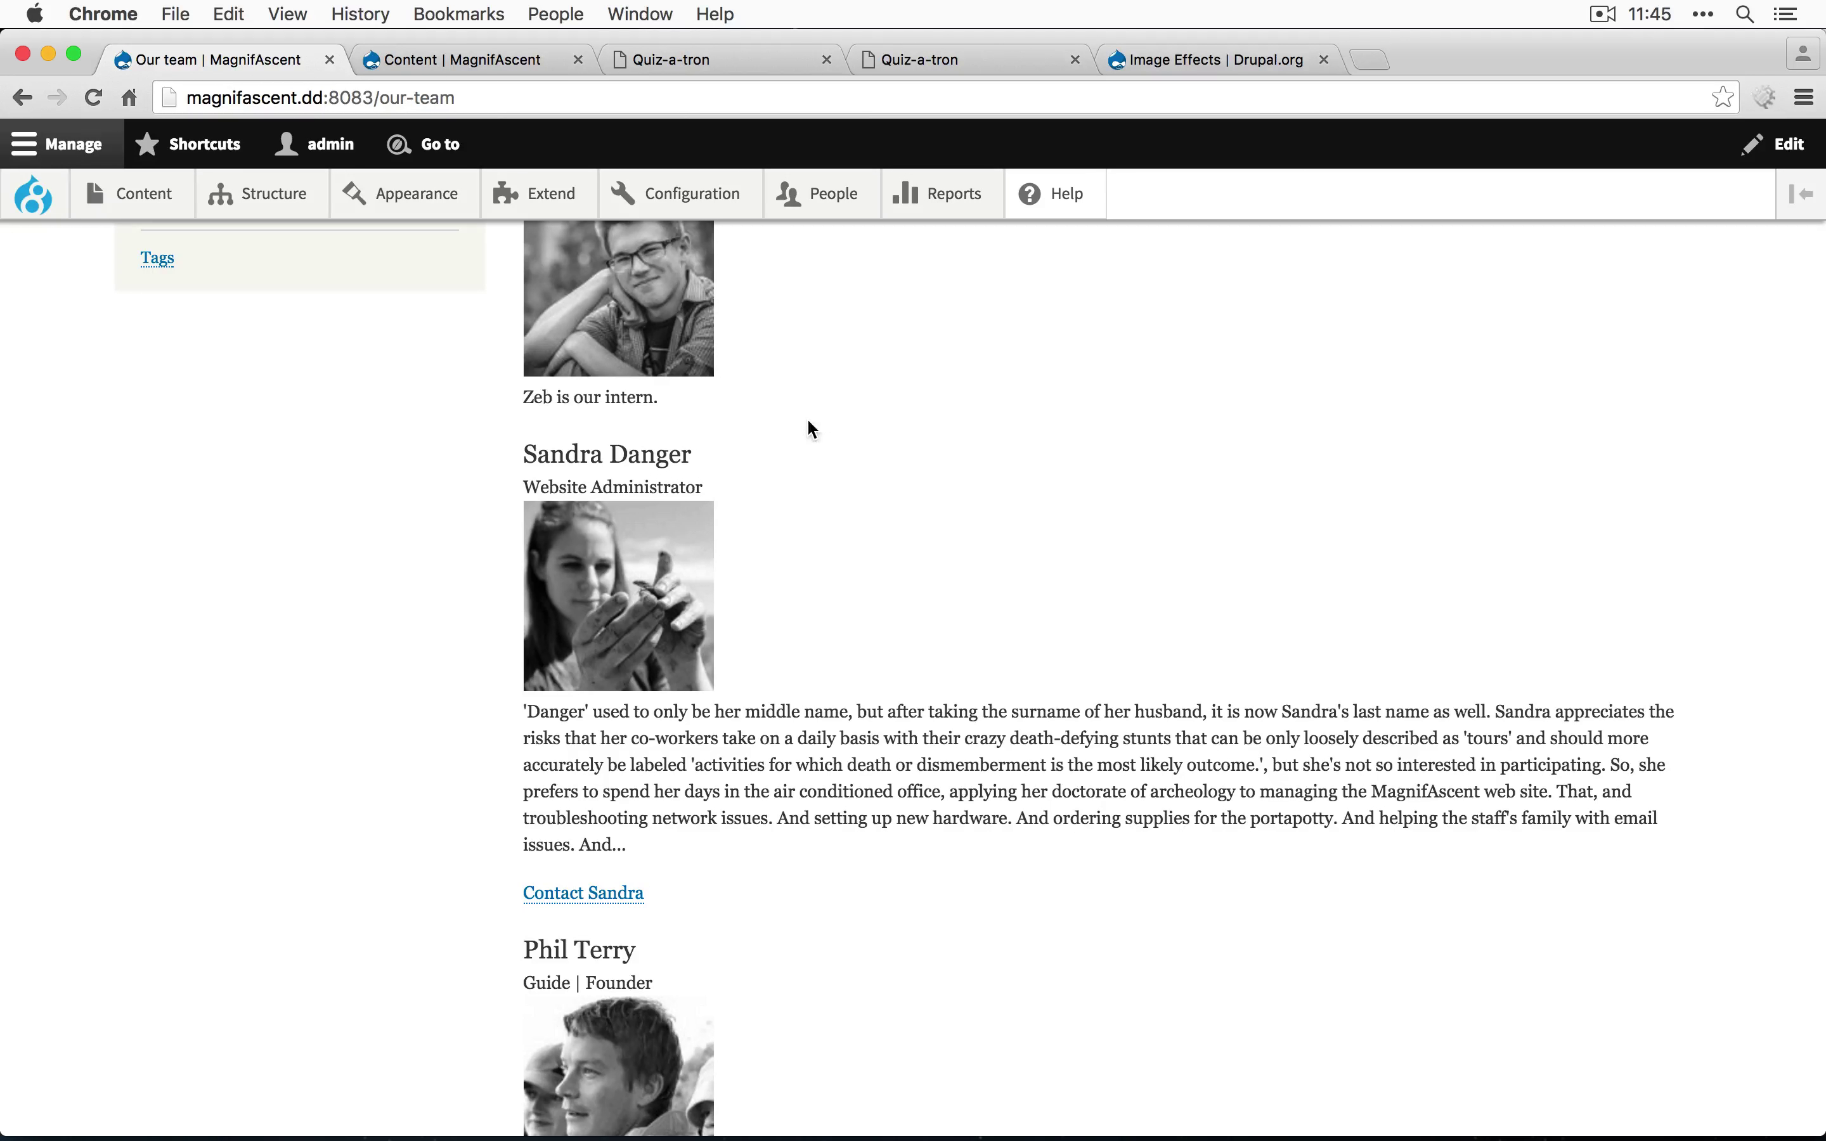
- Return to the image styles and delete the Desaturate effect from the Thumbnail, cropped (150x150) style
key(alt+d)
text(image)
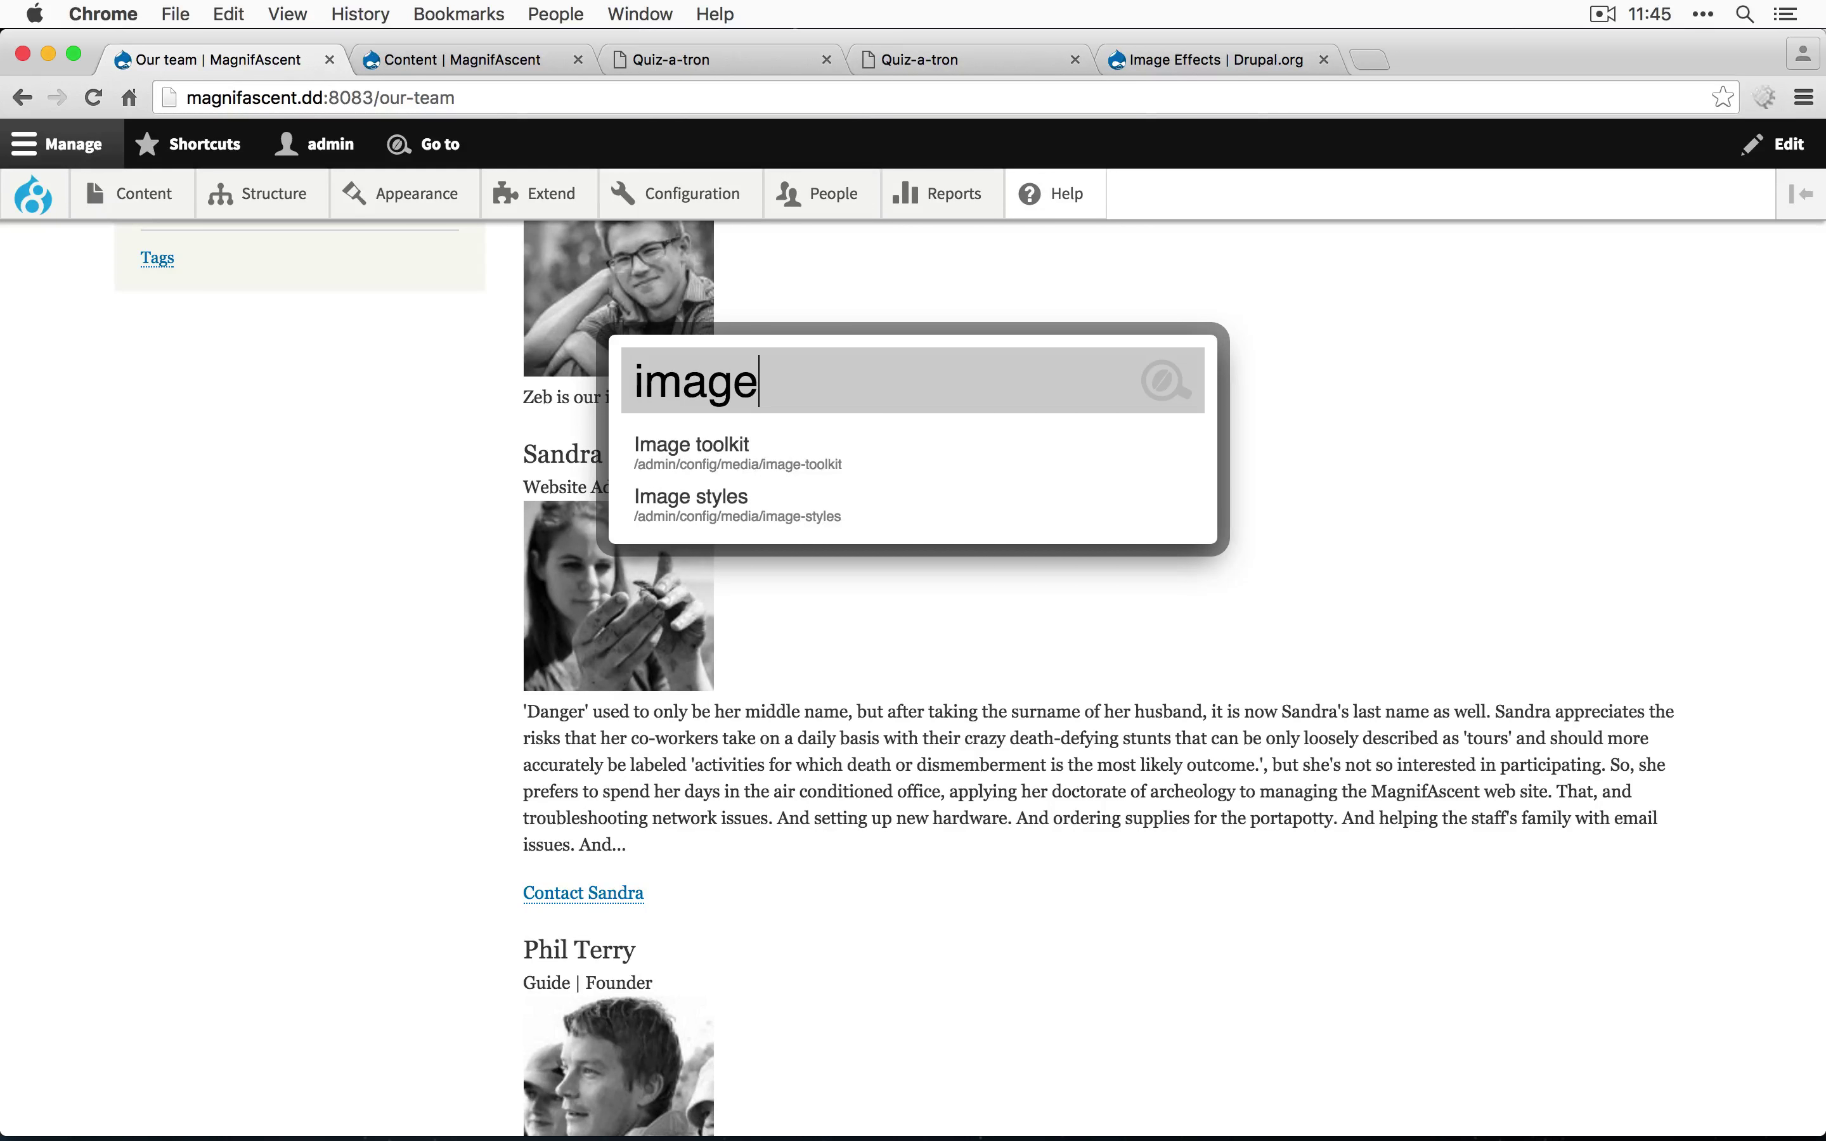
click(782, 520)
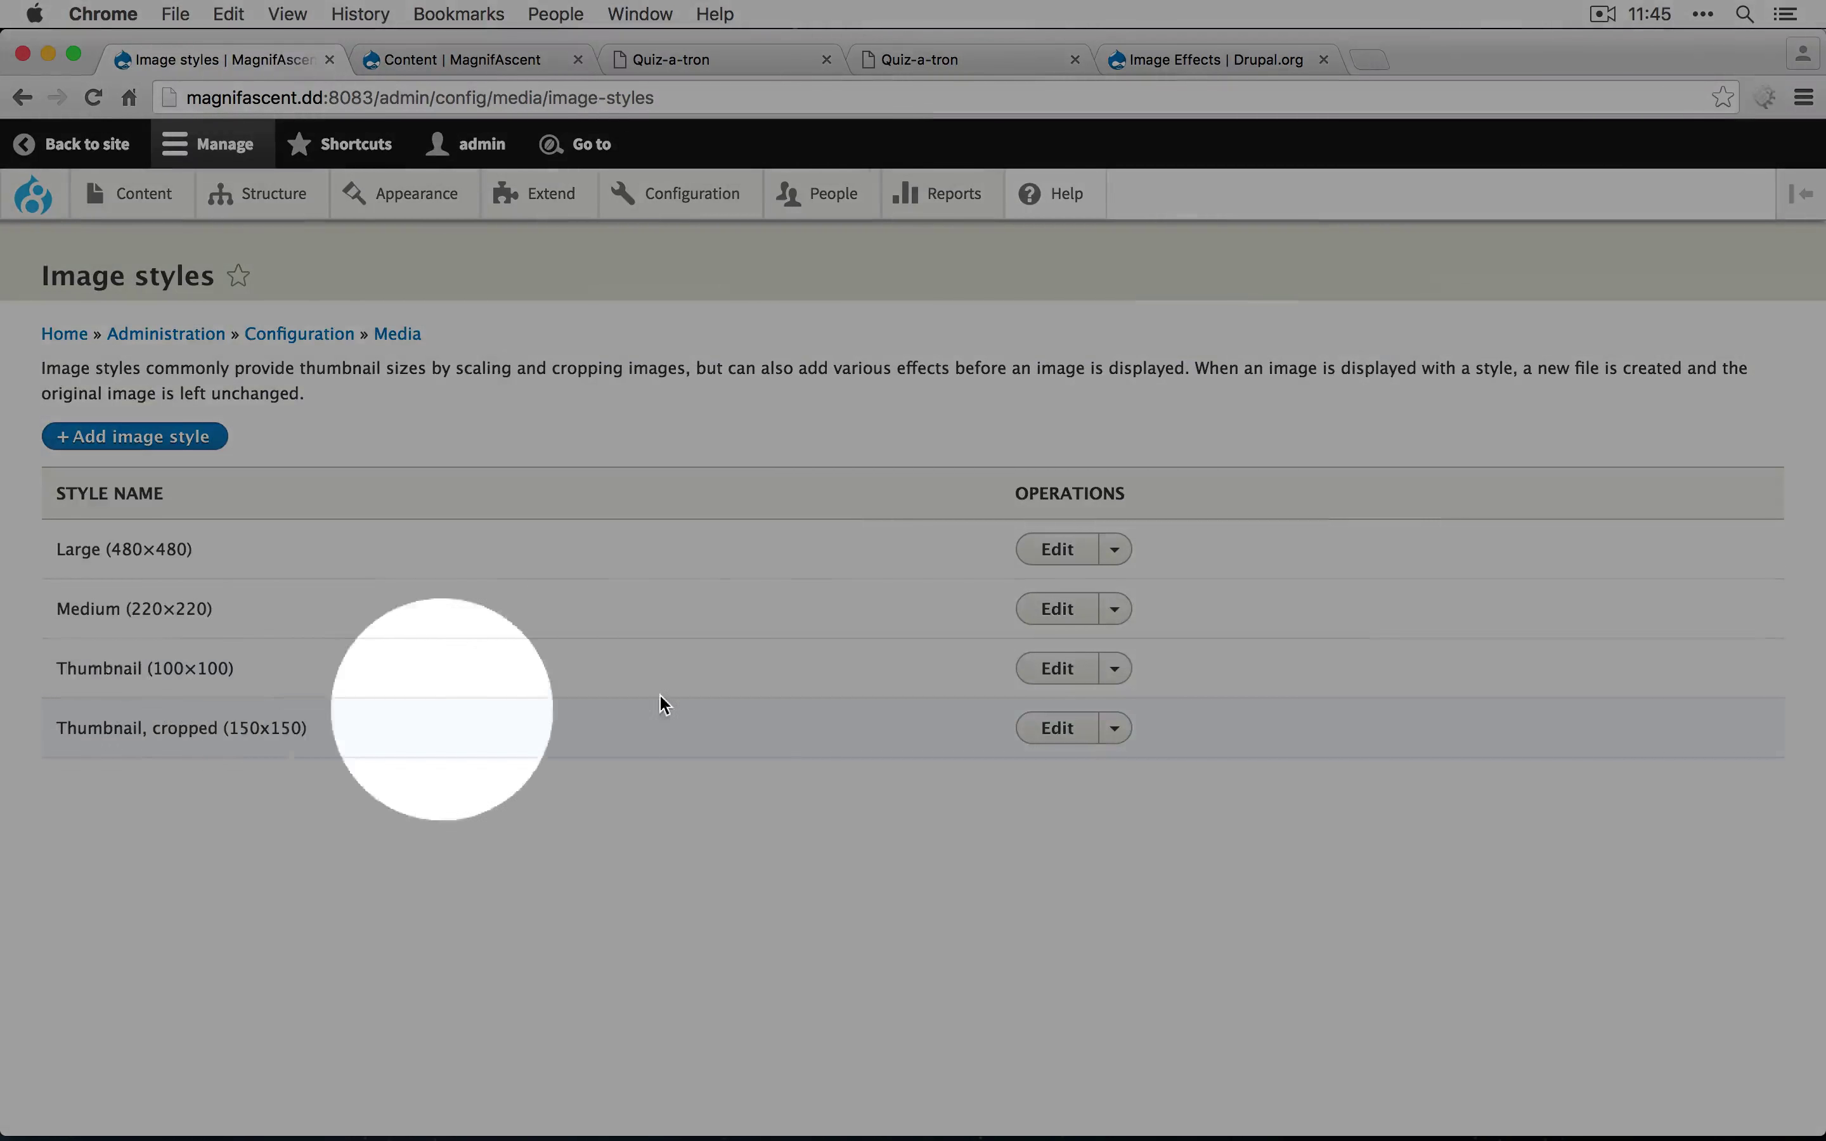
click(1055, 728)
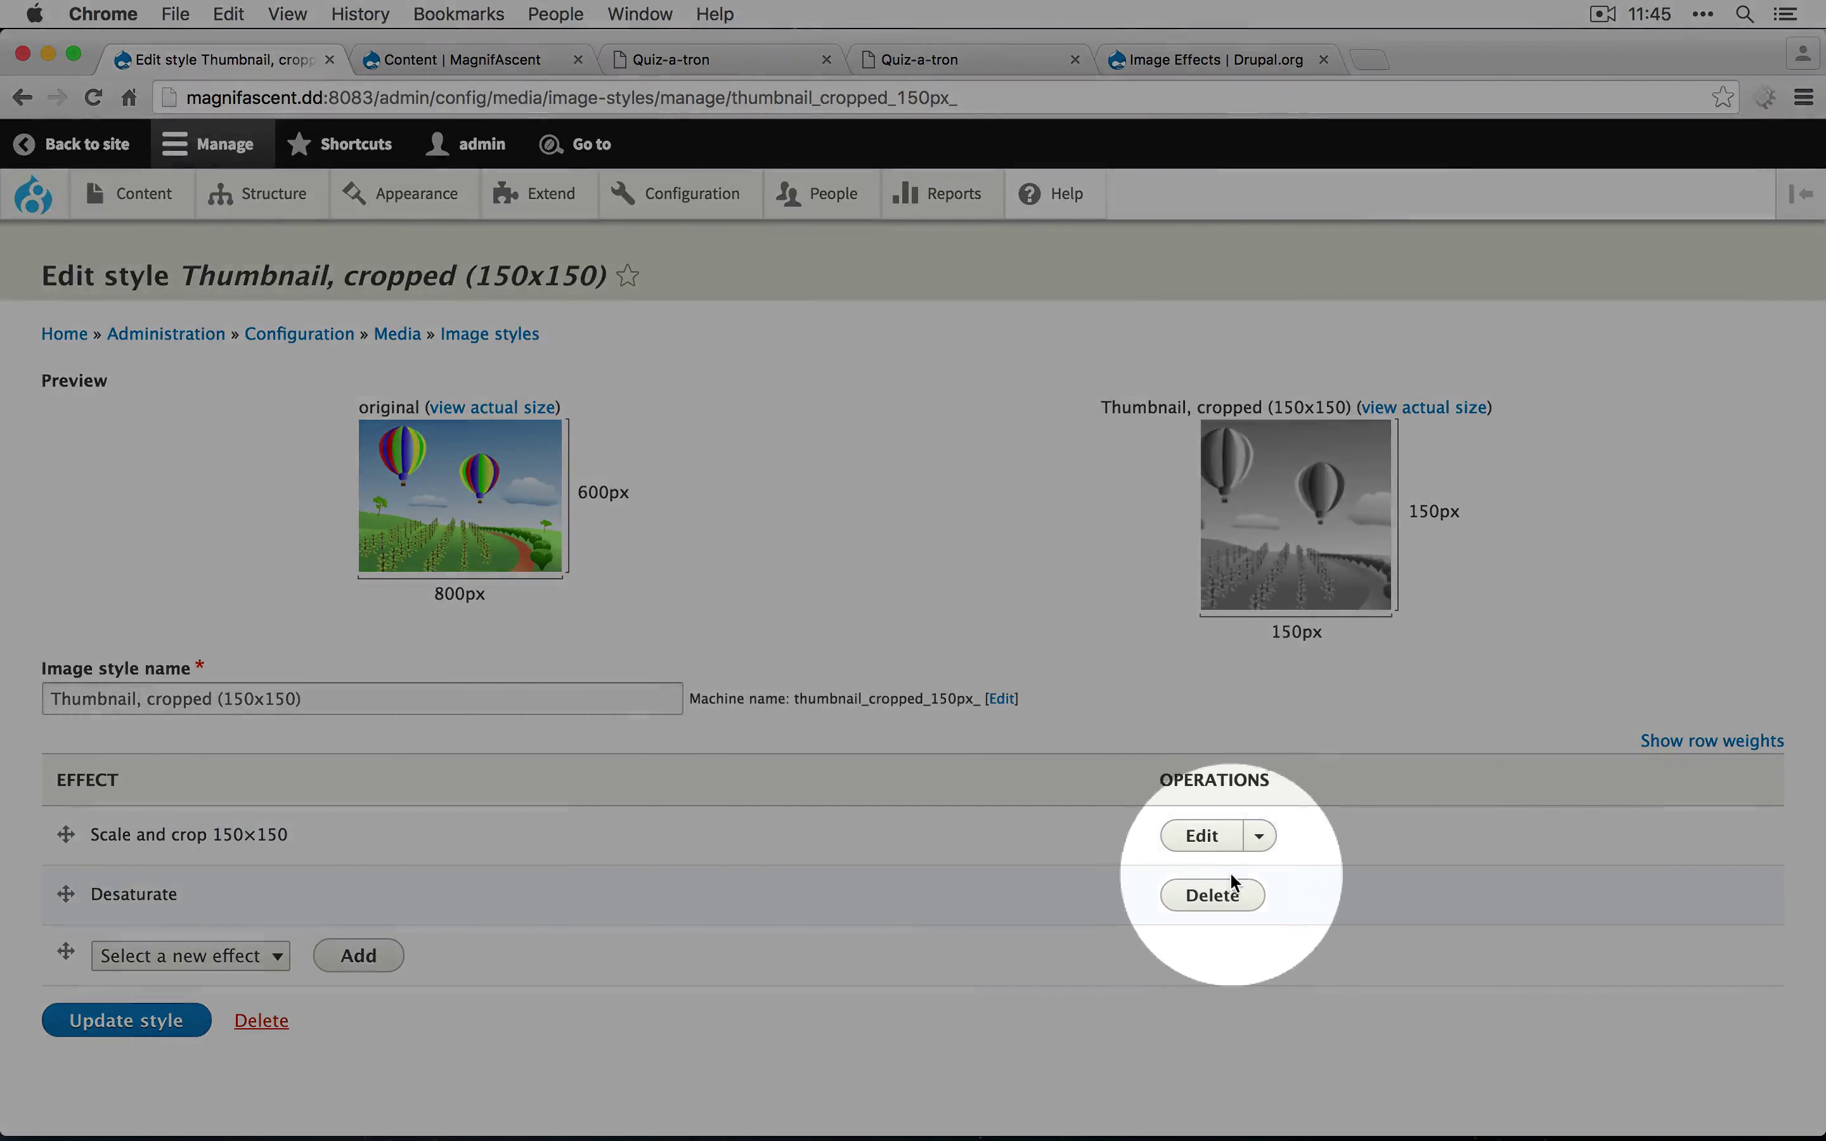
click(1213, 896)
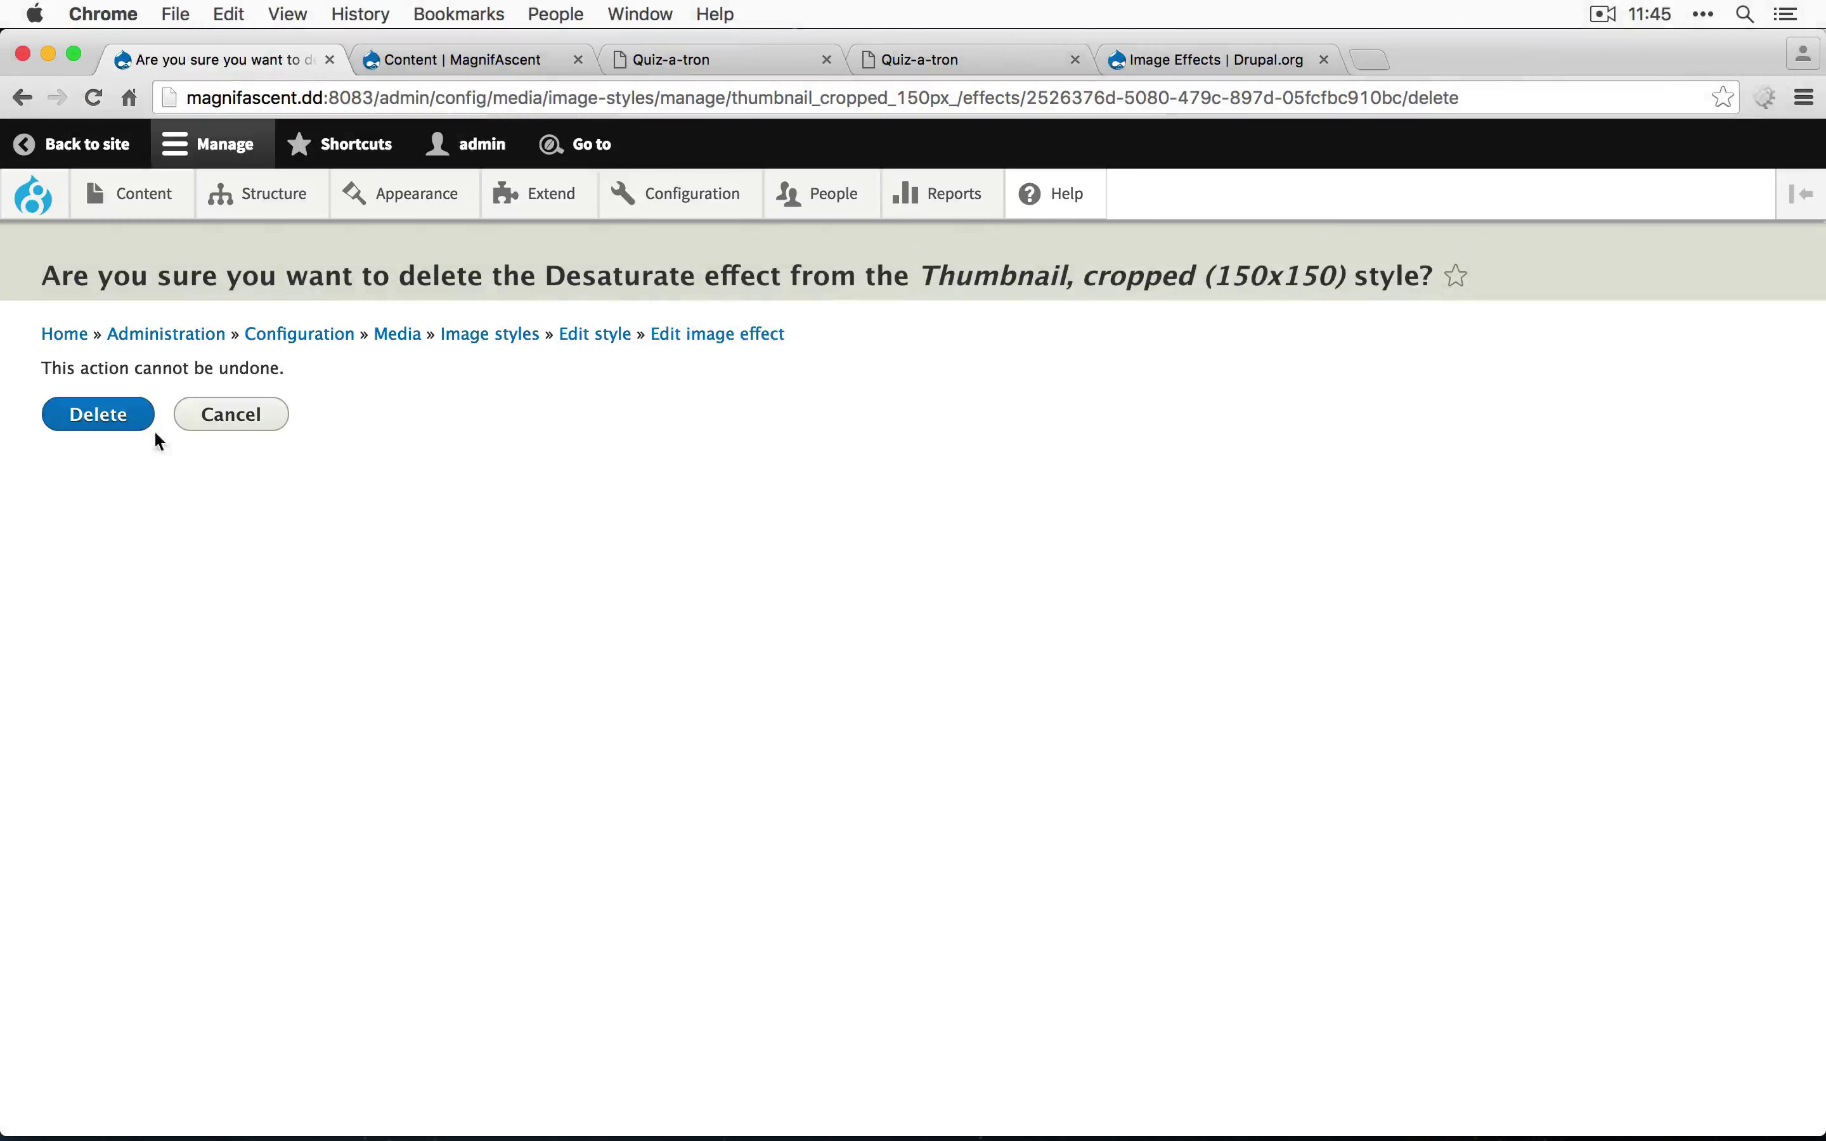
click(98, 415)
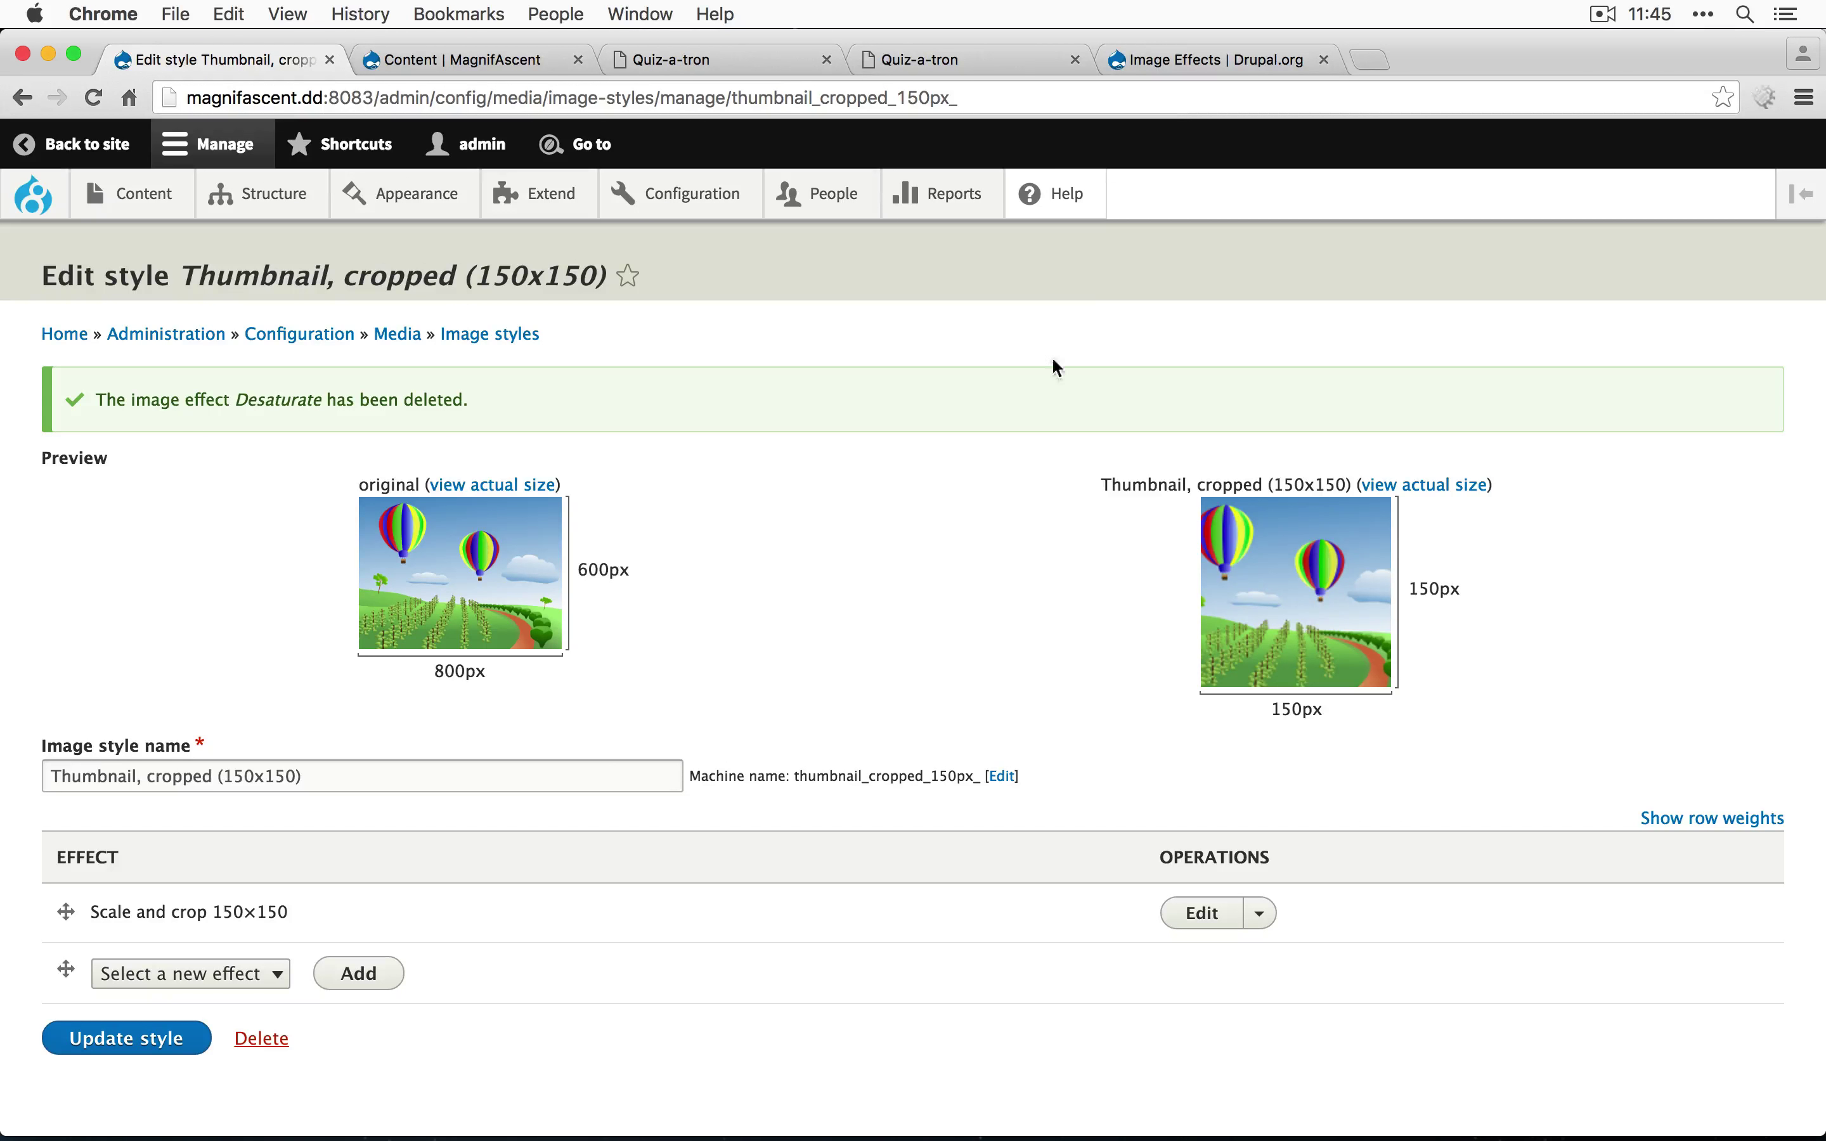
- Switch to the Image Effects project page on Drupal.org and open its README with the list of effects
click(1195, 62)
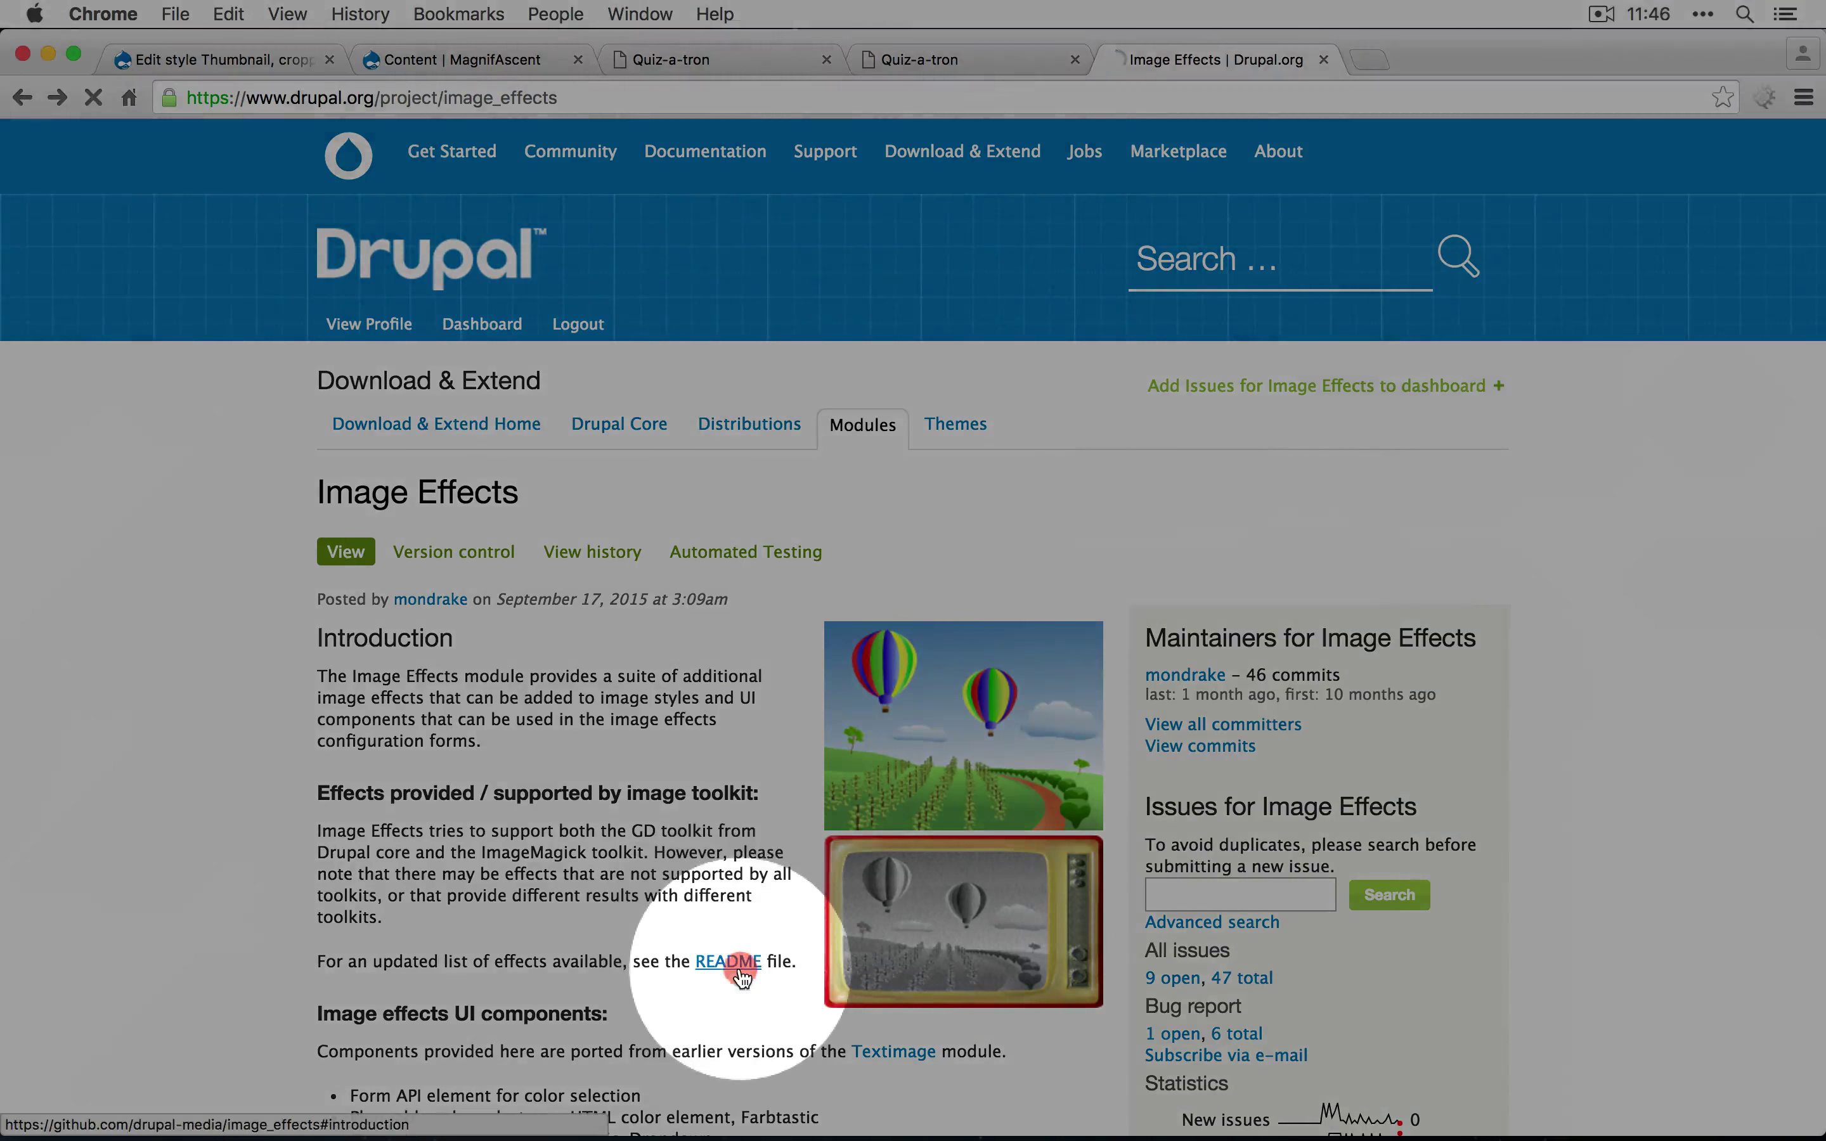
click(730, 961)
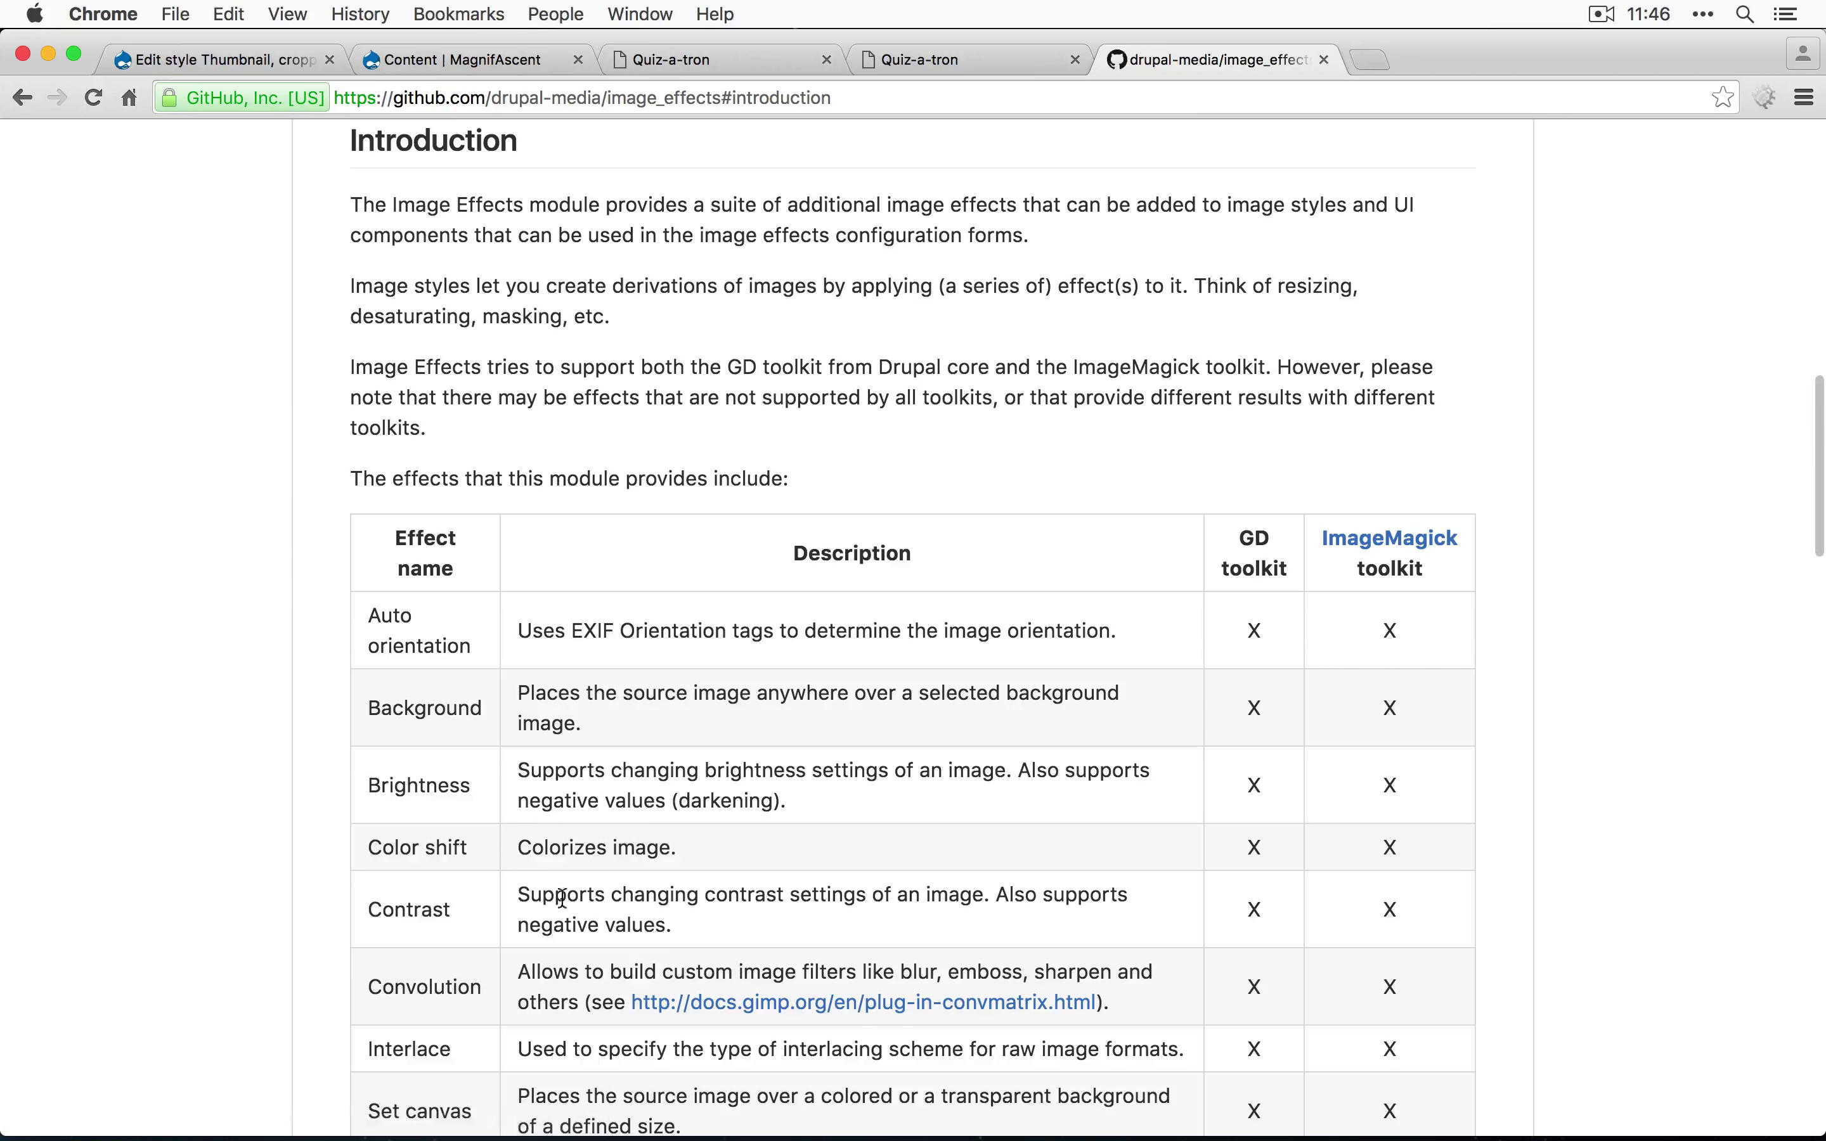